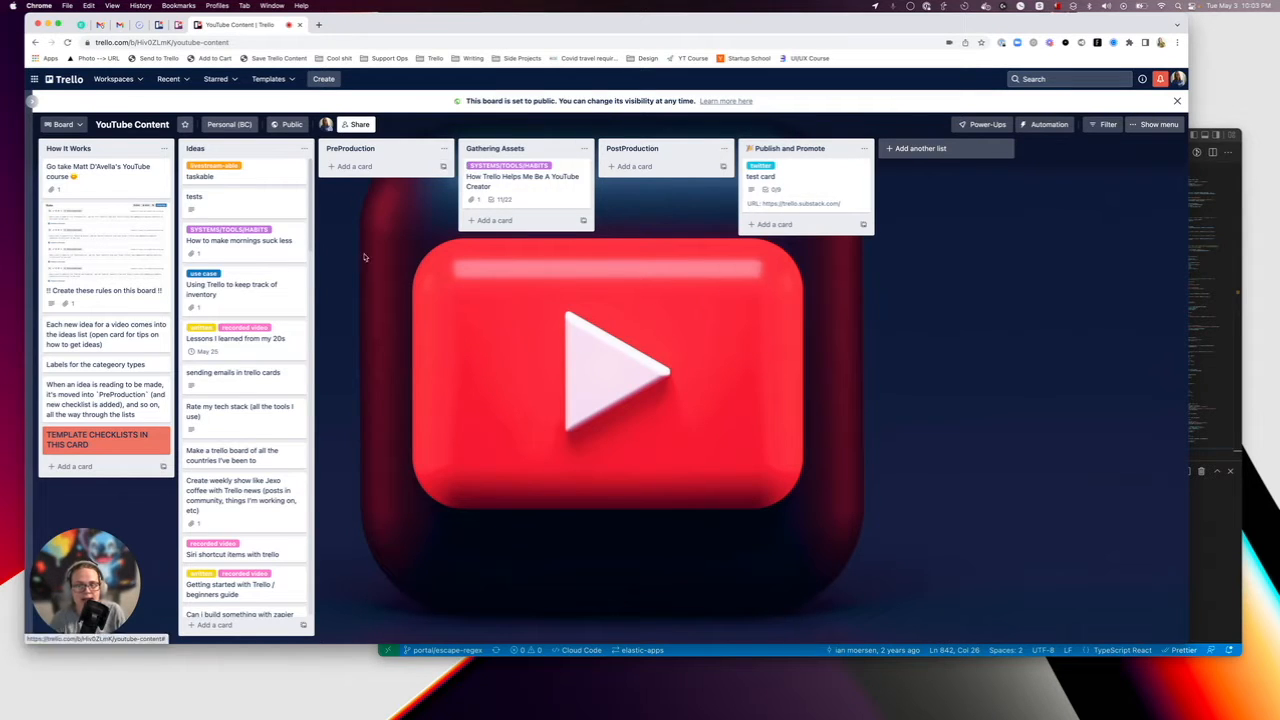
Add a card titled "new idea for video" to the Ideas list, directly below the taskable card.
{"action": "left_click", "coordinate": [267, 178]}
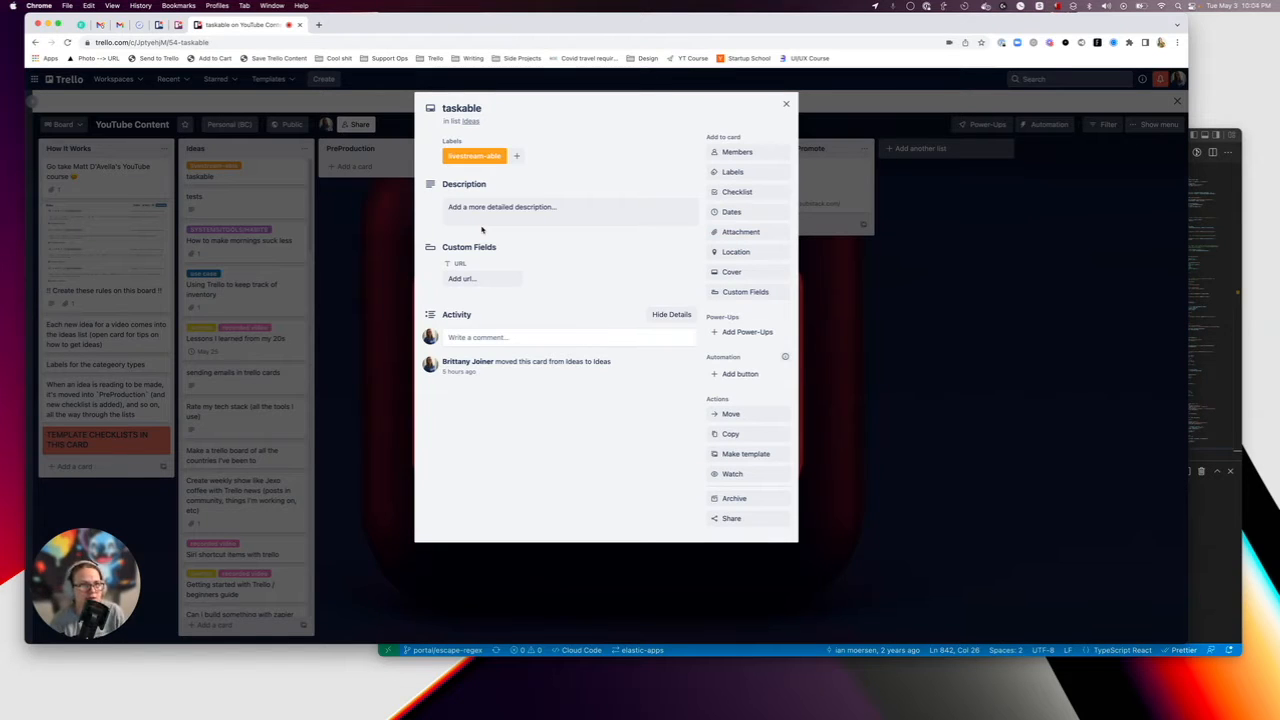
{"action": "left_click", "coordinate": [370, 250]}
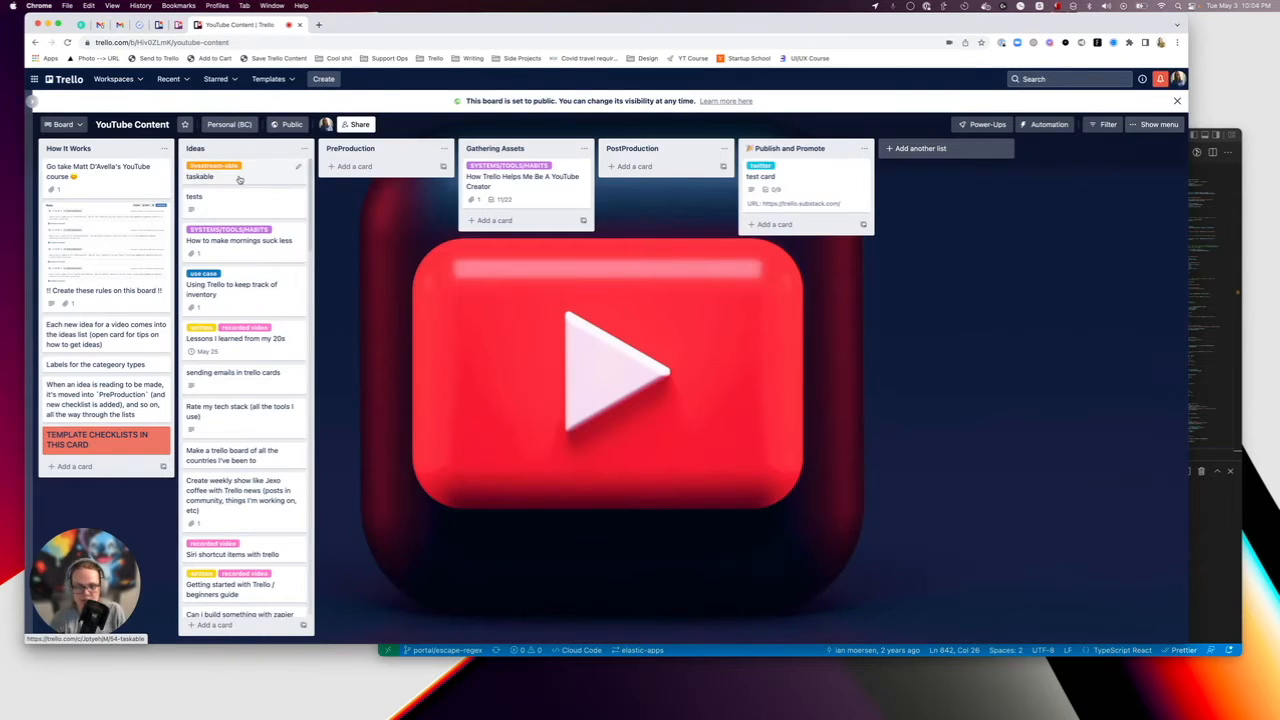
{"action": "type", "text": "nnew idea"}
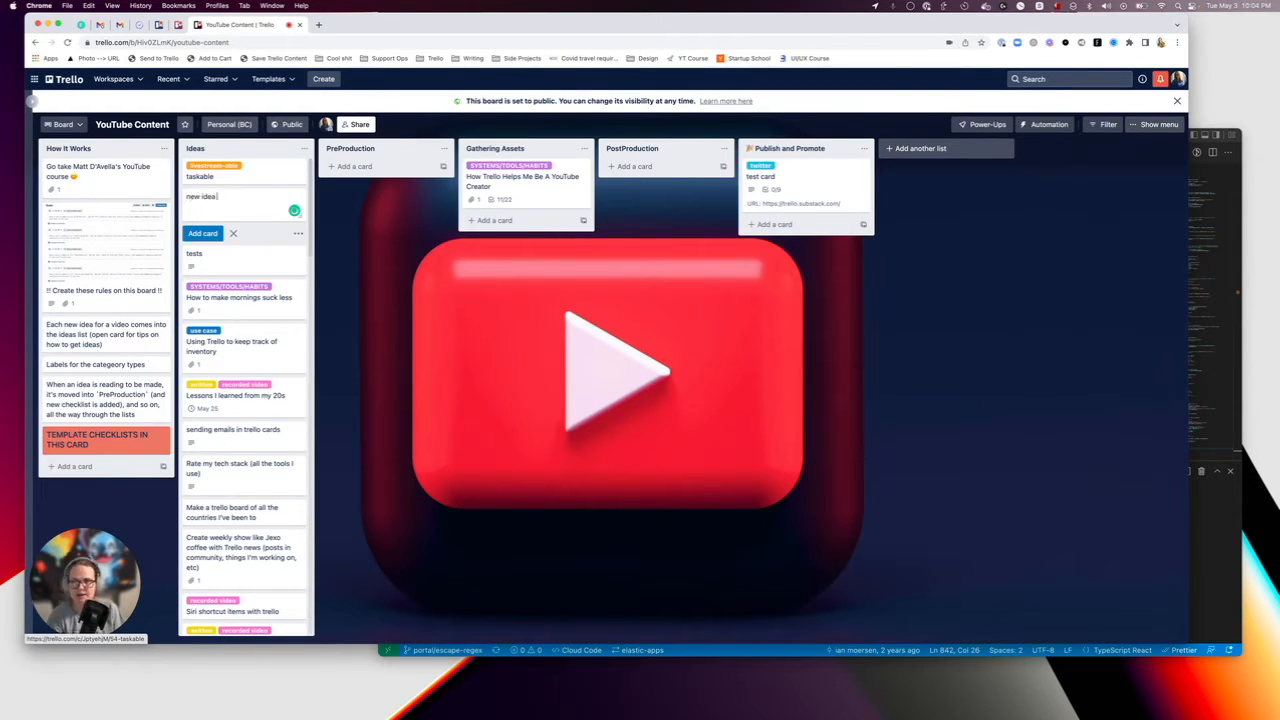
{"action": "type", "text": " for video"}
{"action": "key", "text": "Return"}
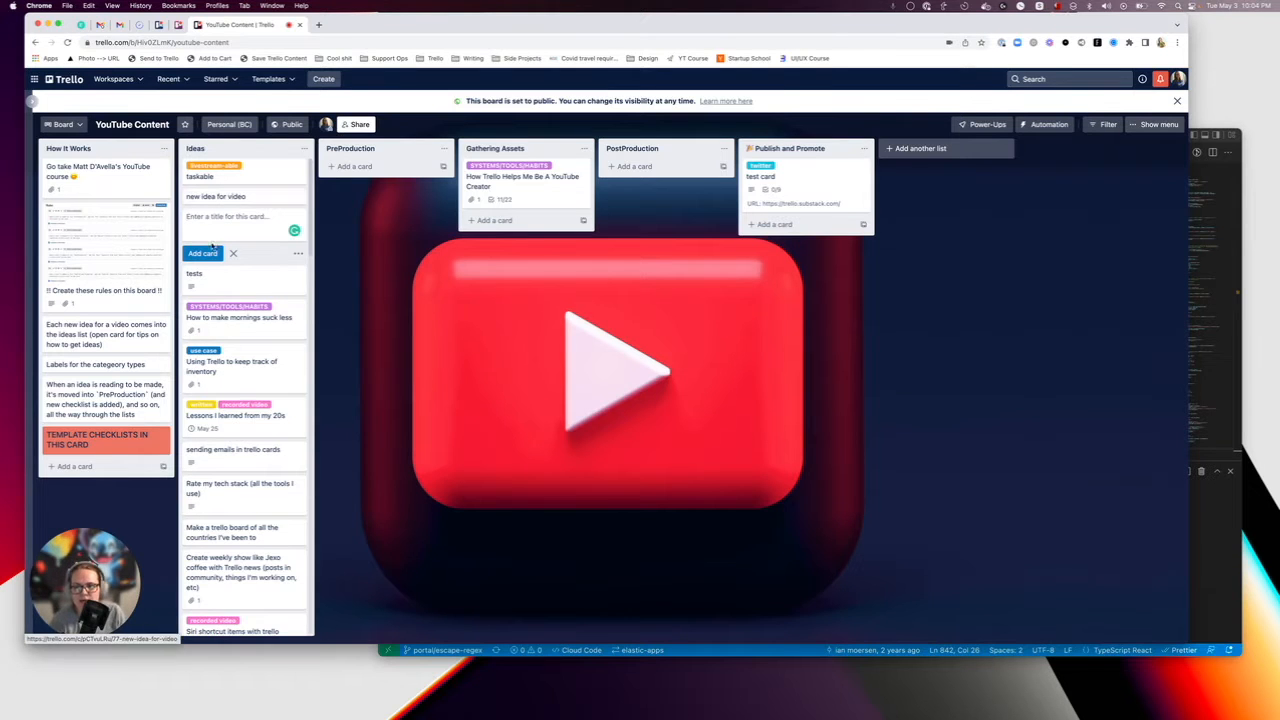
{"action": "key", "text": "Escape"}
Give the "new idea for video" card the SYSTEMS/TOOLS/HABITS label and return to the board.
{"action": "left_click", "coordinate": [230, 197]}
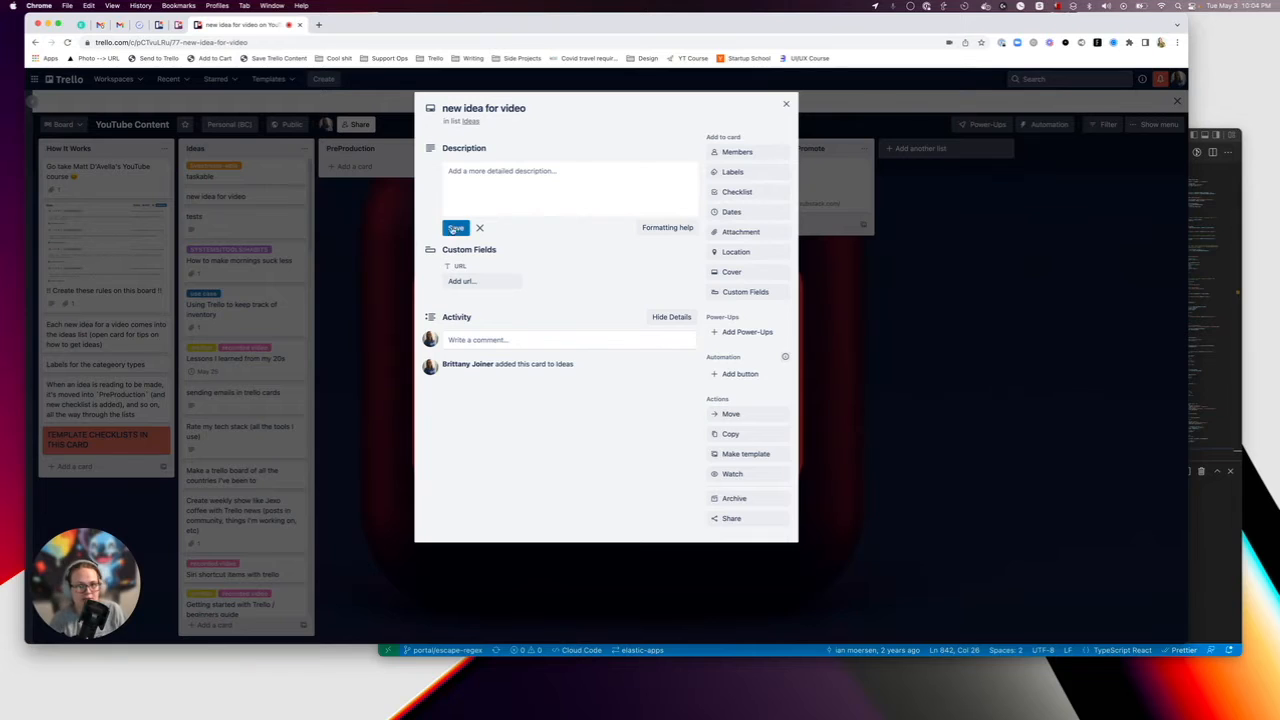
{"action": "left_click", "coordinate": [736, 172]}
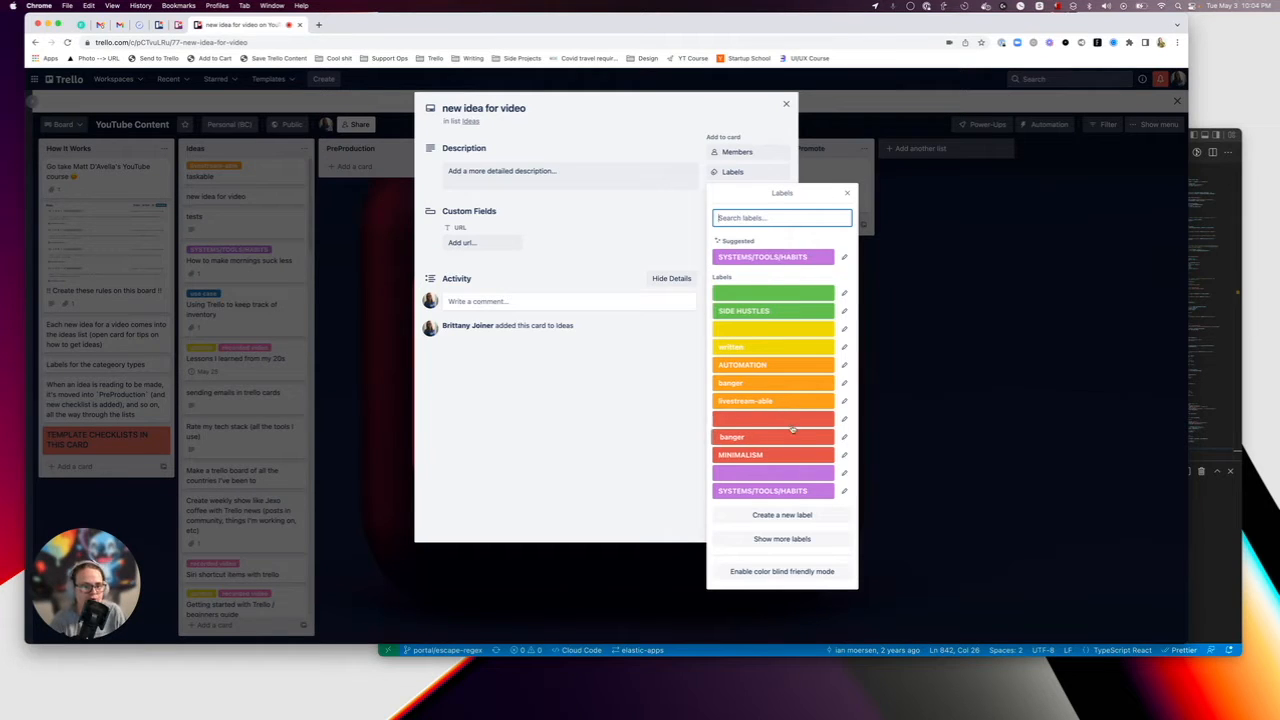
{"action": "left_click", "coordinate": [776, 258]}
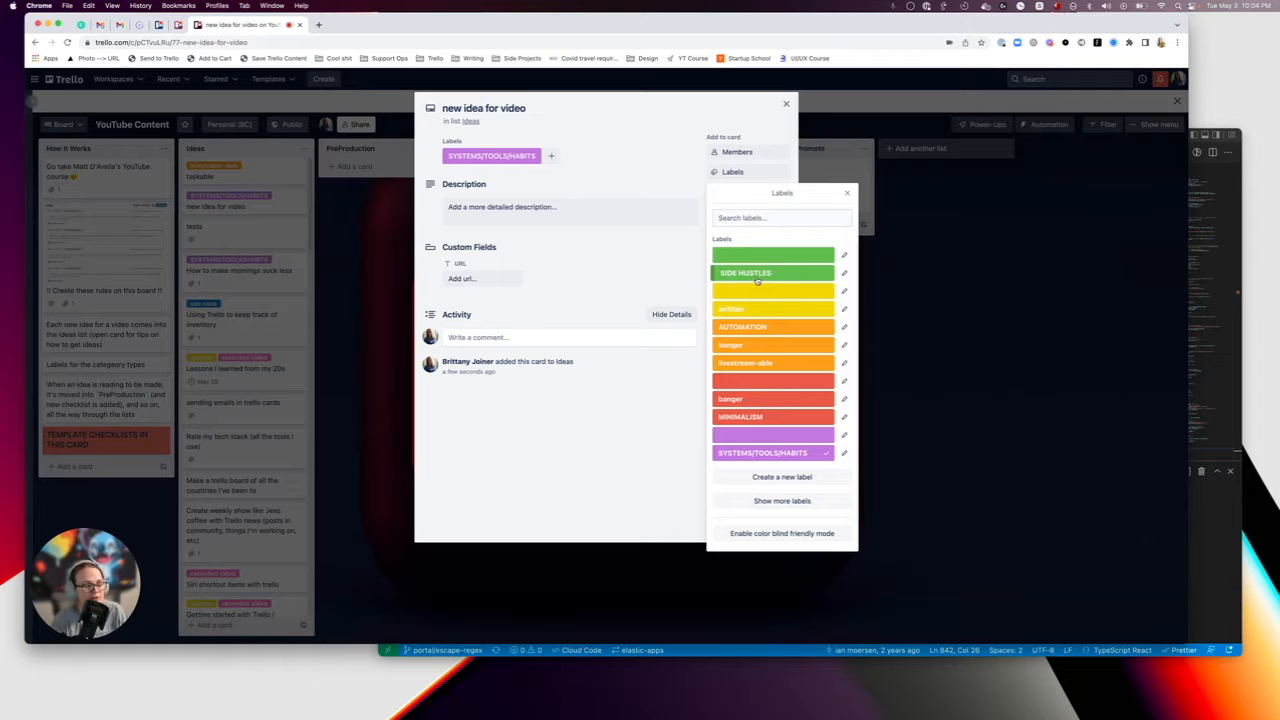
{"action": "left_click", "coordinate": [353, 290]}
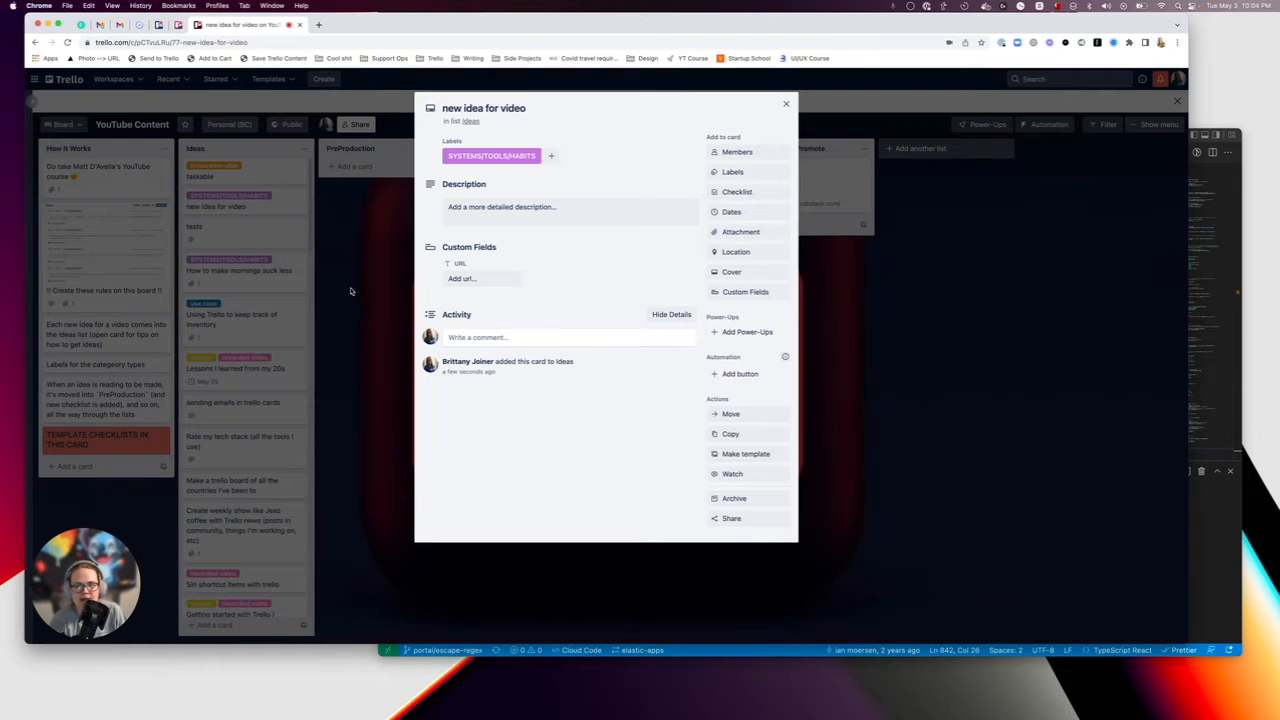
{"action": "left_click", "coordinate": [322, 212]}
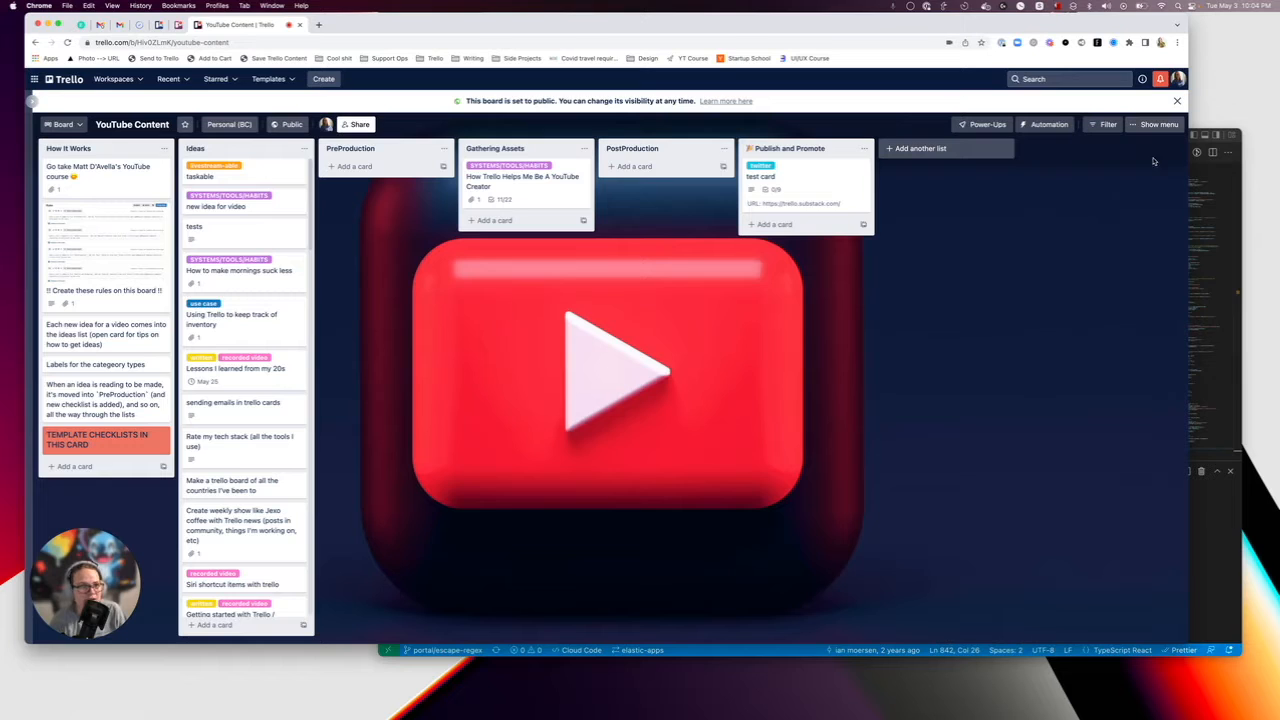
Review the board's custom fields and look at the URL field on the "new idea for video" card.
{"action": "left_click", "coordinate": [1156, 125]}
{"action": "left_click", "coordinate": [1032, 124]}
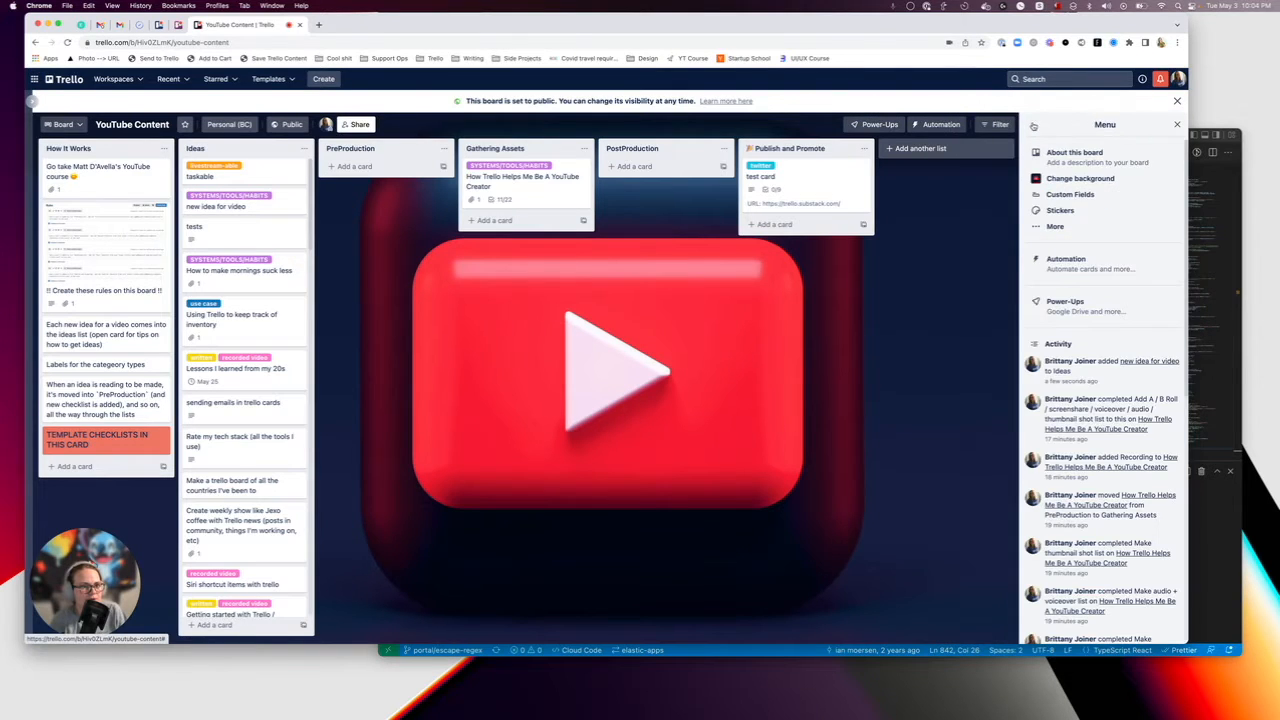
{"action": "left_click", "coordinate": [1054, 194]}
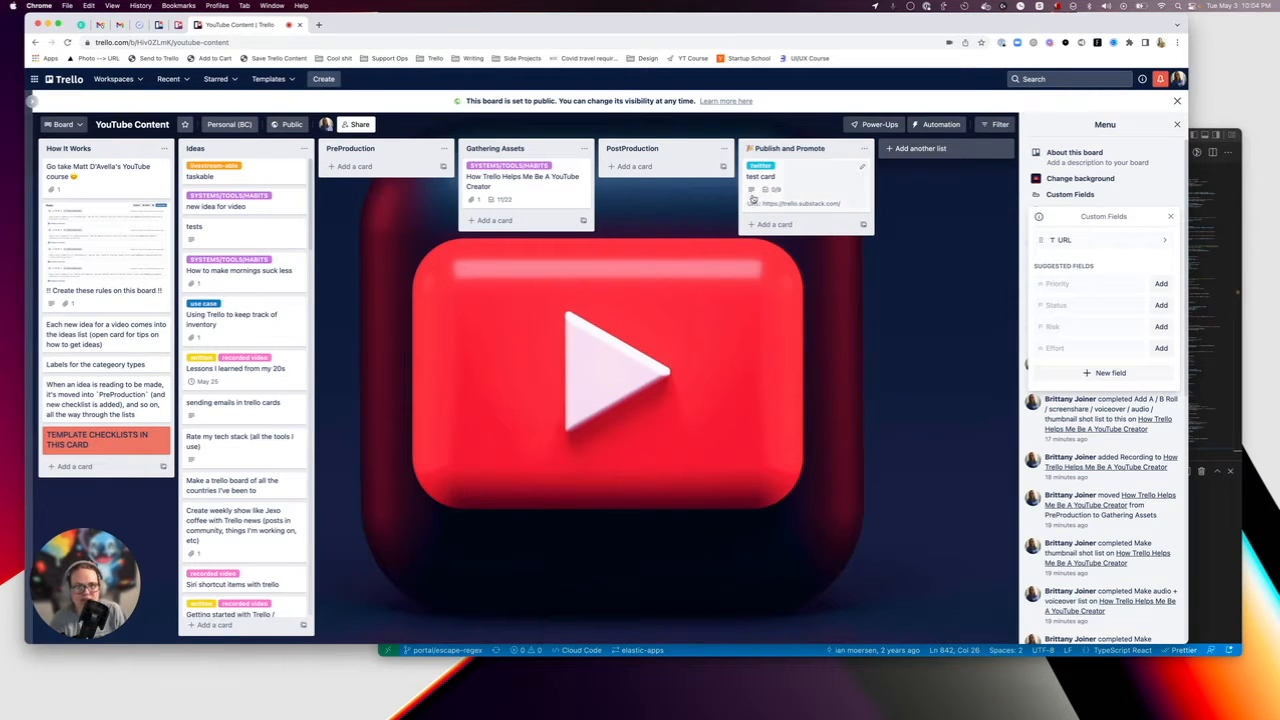
{"action": "left_click", "coordinate": [240, 206]}
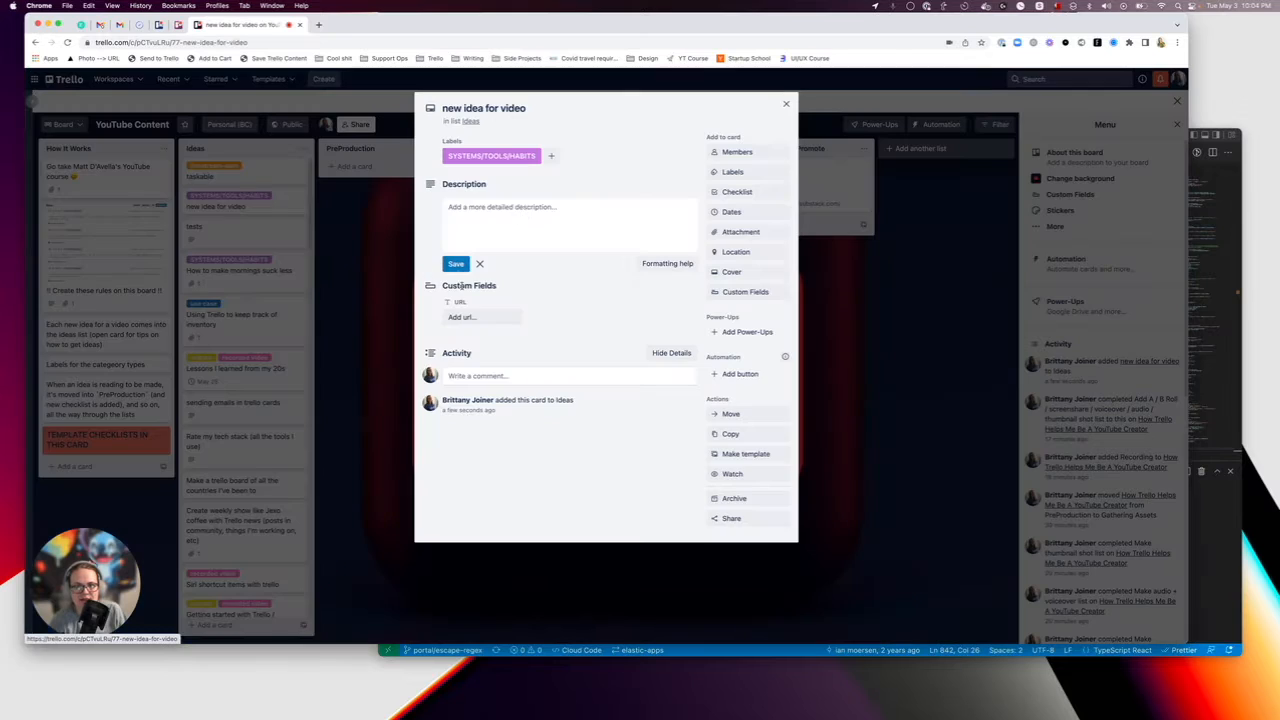
{"action": "left_click", "coordinate": [462, 316]}
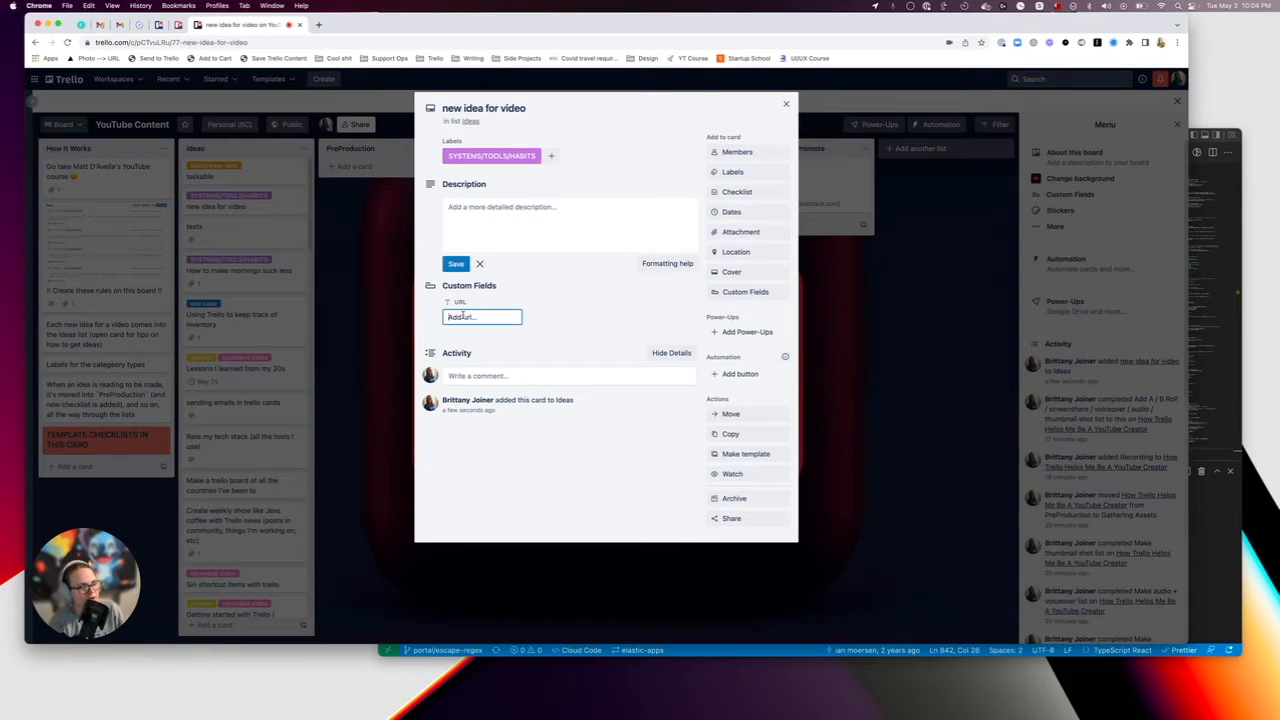
{"action": "left_click", "coordinate": [786, 104]}
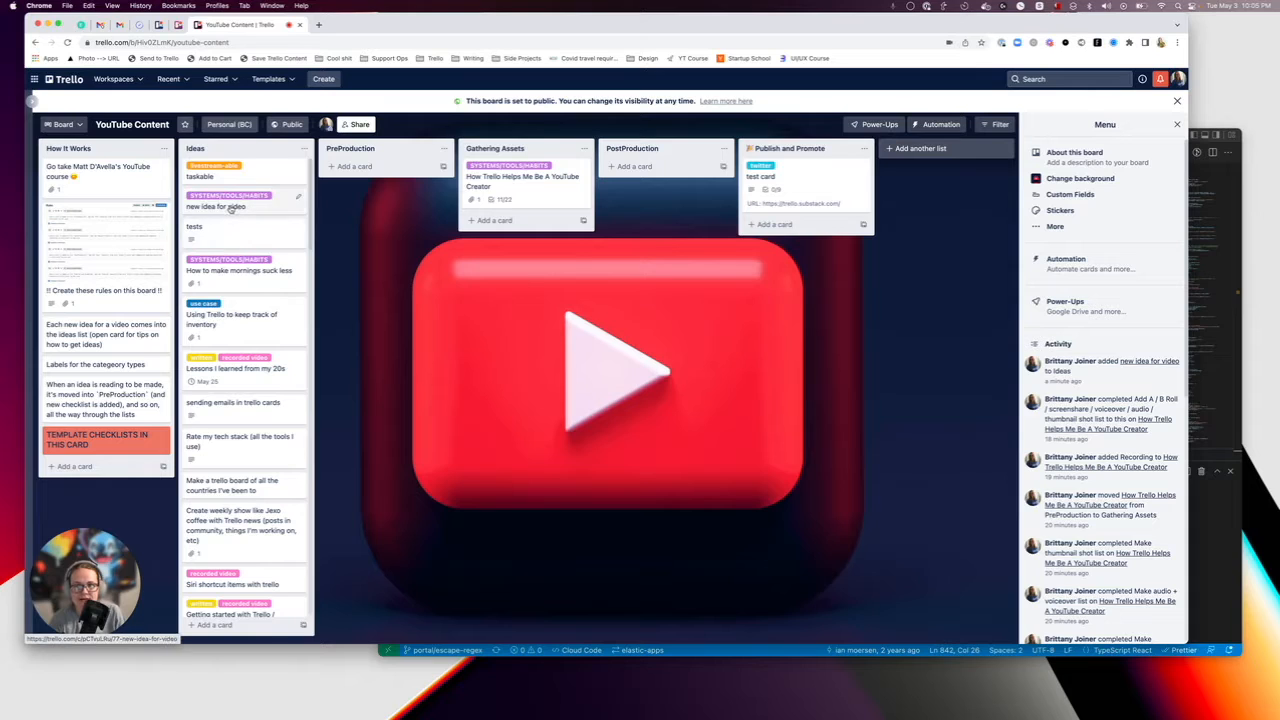
Move the "new idea for video" card from Ideas to PreProduction and check its Pre checklist.
{"action": "left_click_drag", "start_coordinate": [230, 208], "coordinate": [360, 185]}
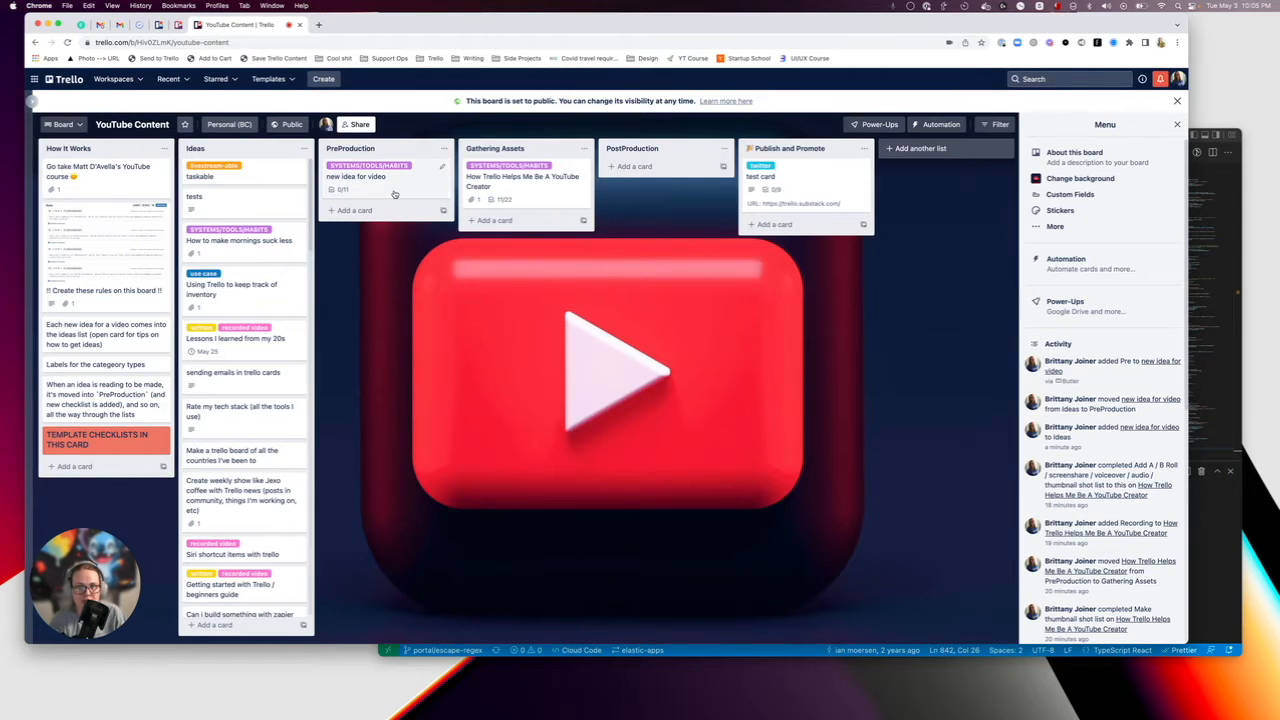
{"action": "left_click", "coordinate": [356, 177]}
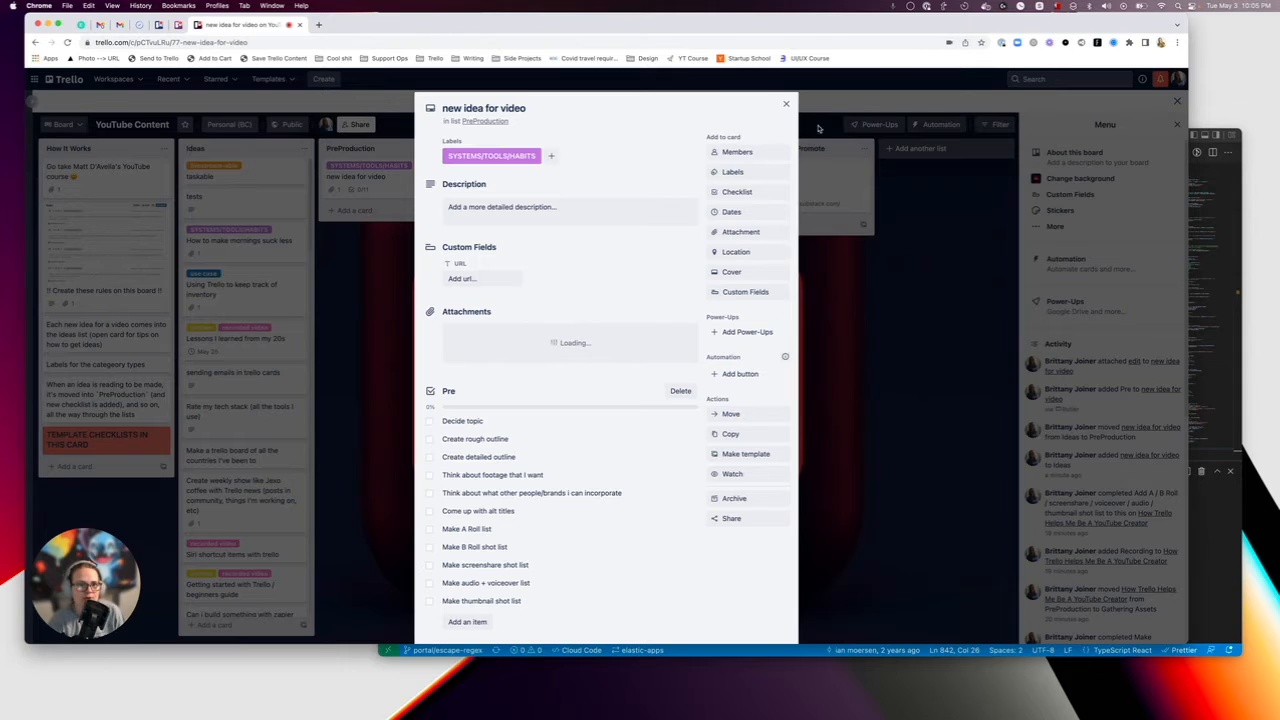
{"action": "left_click", "coordinate": [784, 102]}
Open the board's automation rules and filter the list to enabled rules only.
{"action": "left_click", "coordinate": [936, 124]}
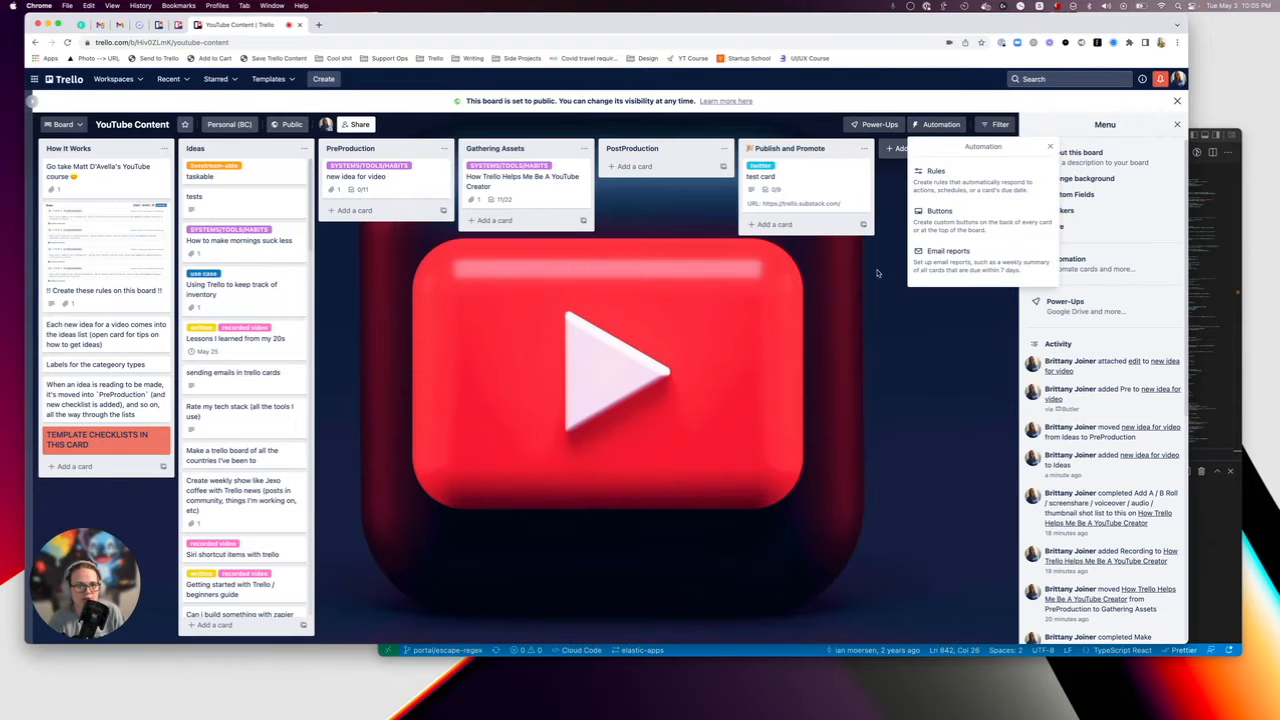
{"action": "left_click", "coordinate": [940, 213]}
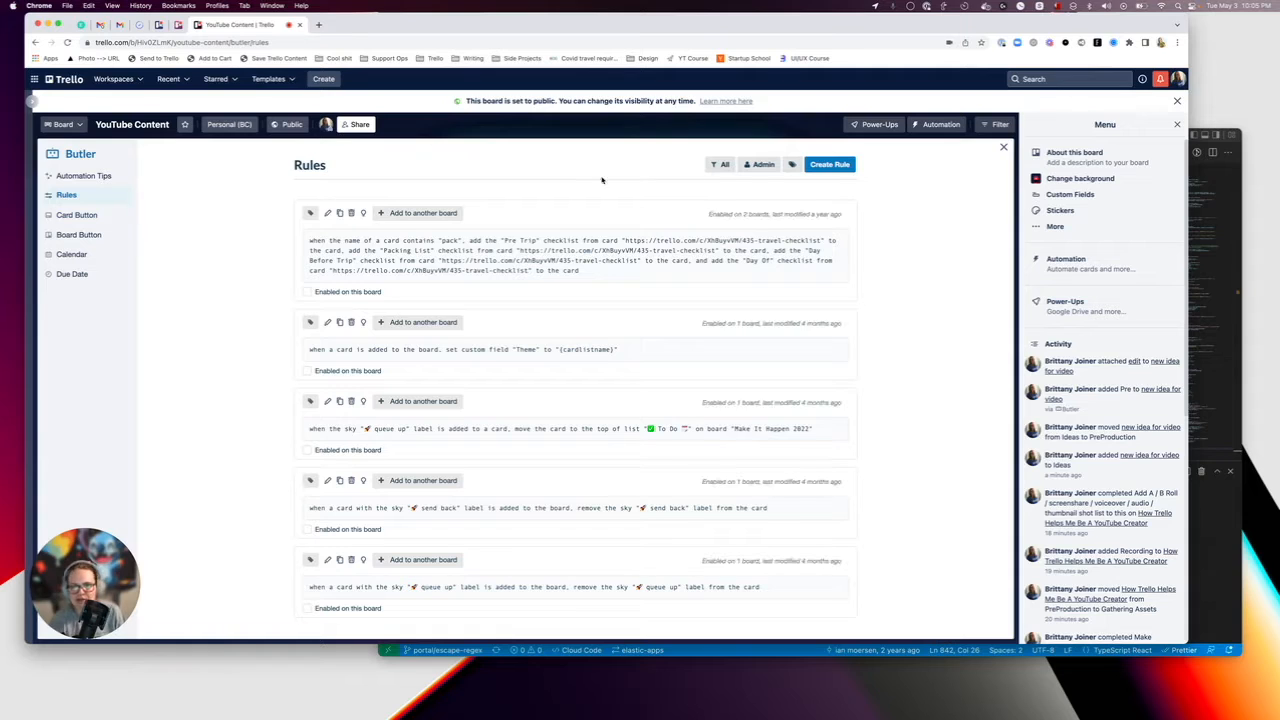
{"action": "left_click", "coordinate": [735, 166]}
{"action": "left_click", "coordinate": [724, 214]}
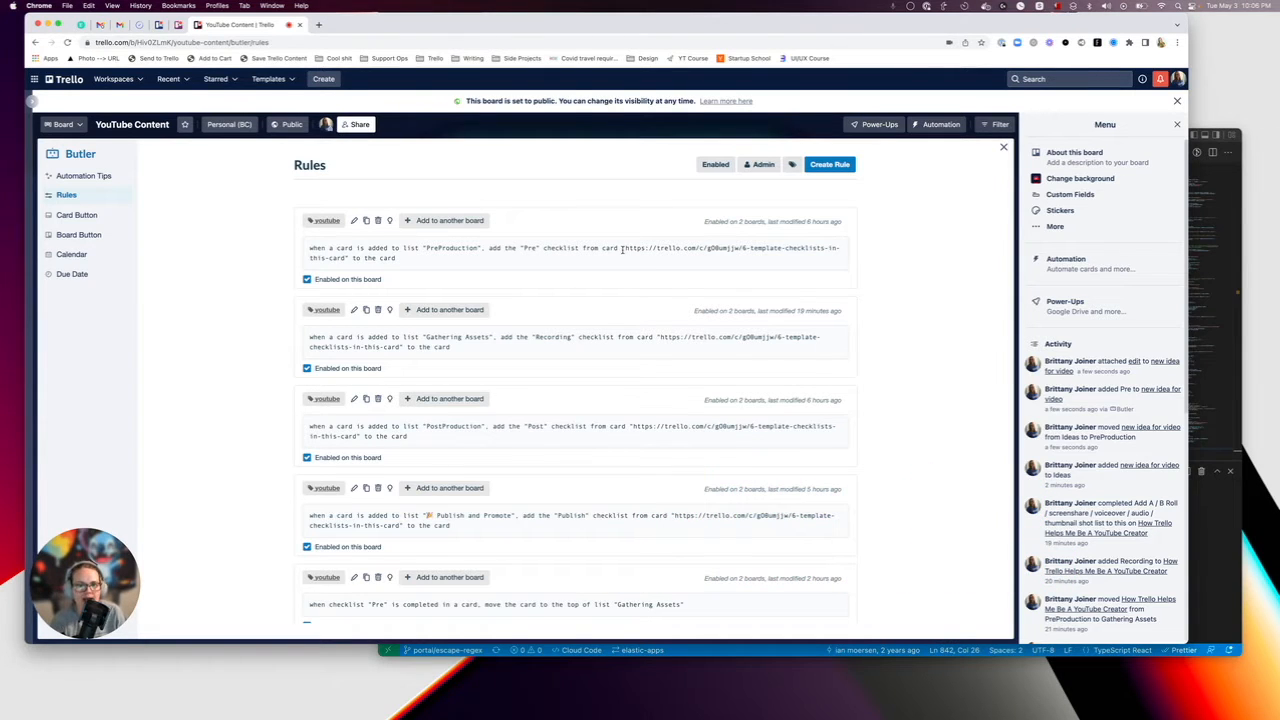
Examine the rules that add checklists per list, highlighting the template card link in the PreProduction rule, and return to the board.
{"action": "left_click_drag", "start_coordinate": [625, 249], "coordinate": [643, 263]}
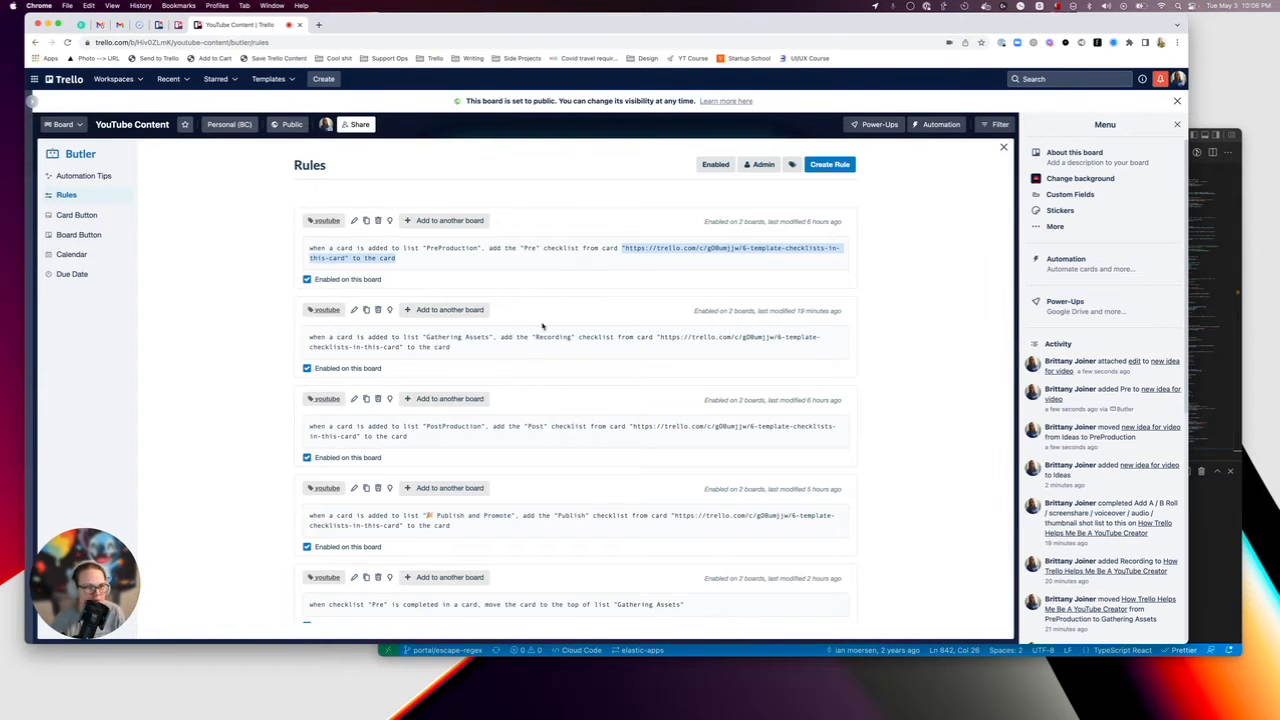
{"action": "scroll", "coordinate": [510, 365], "scroll_direction": "down", "scroll_amount": 1}
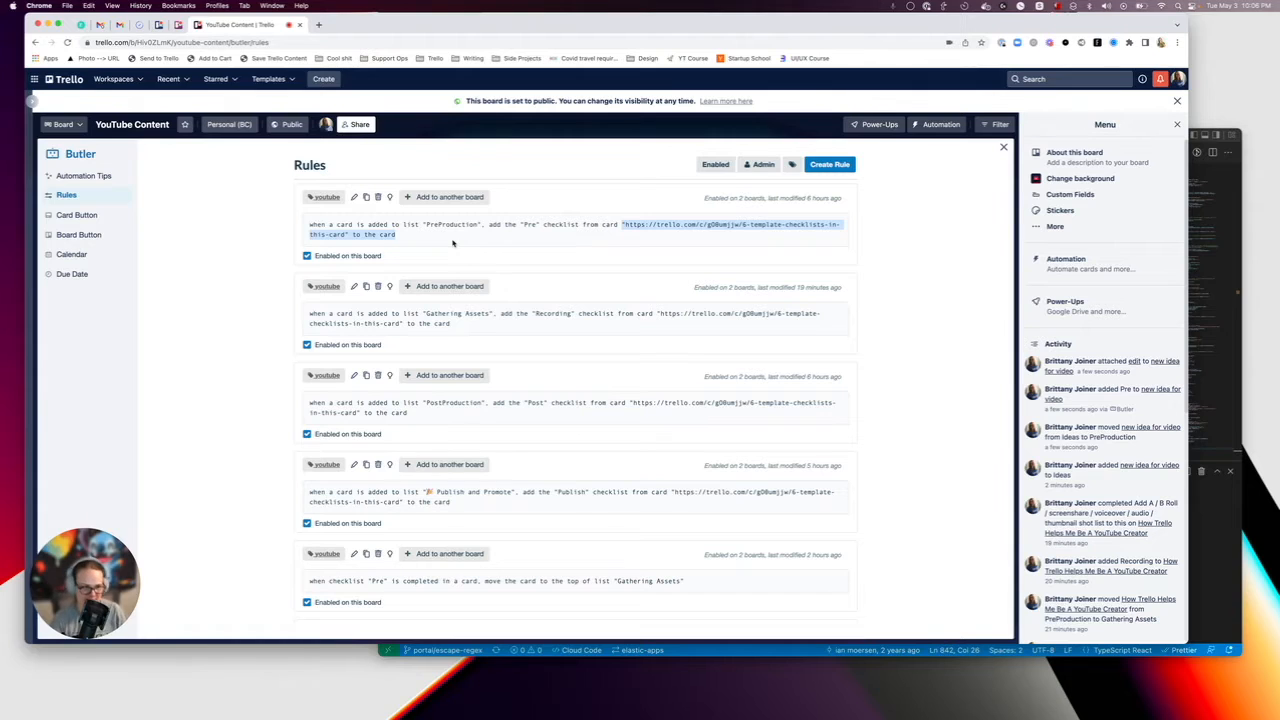
{"action": "scroll", "coordinate": [452, 243], "scroll_direction": "down", "scroll_amount": 1}
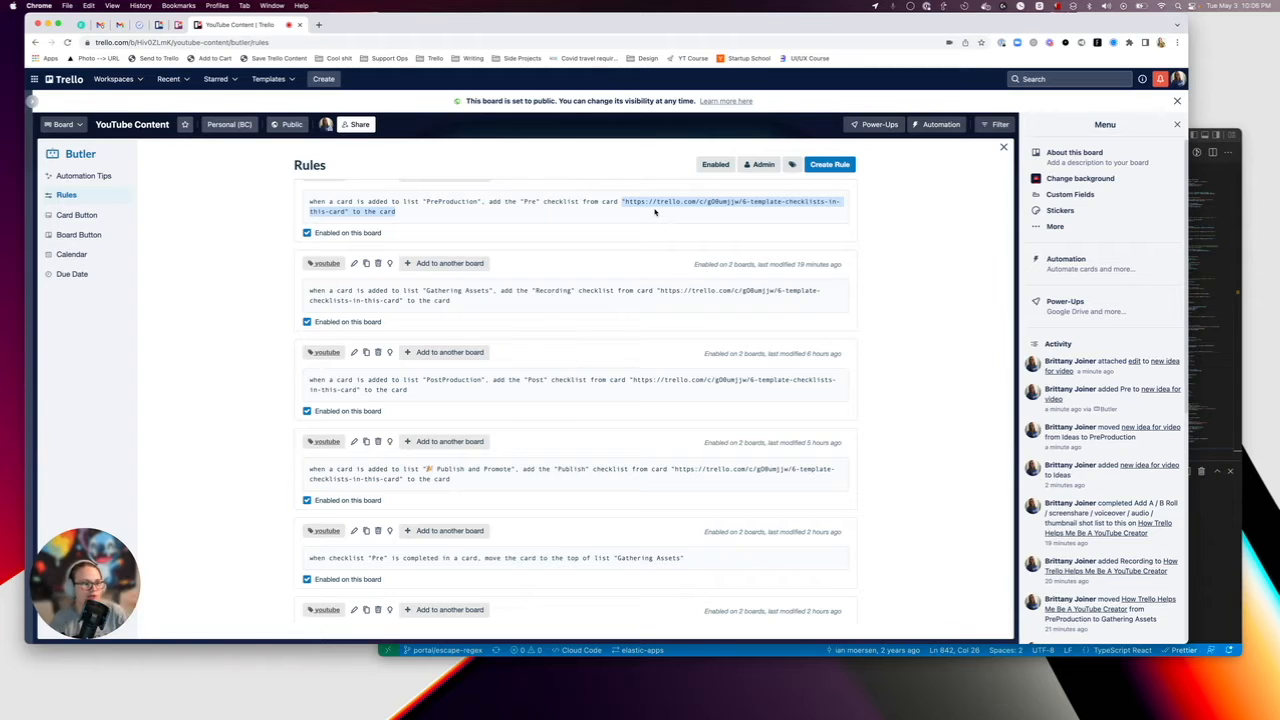
{"action": "scroll", "coordinate": [570, 370], "scroll_direction": "up", "scroll_amount": 1}
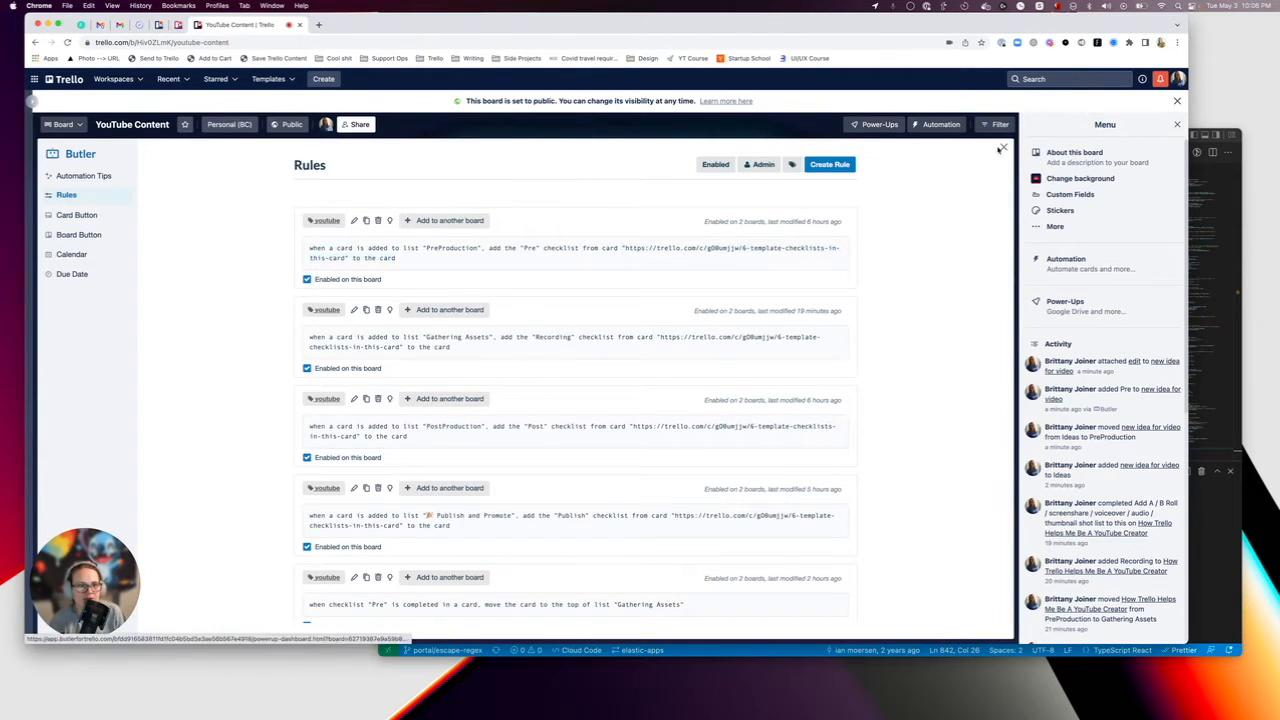
{"action": "left_click", "coordinate": [1004, 147]}
View the attached rules screenshot at full size on the "!! Create these rules on this board !!" card.
{"action": "left_click", "coordinate": [95, 256]}
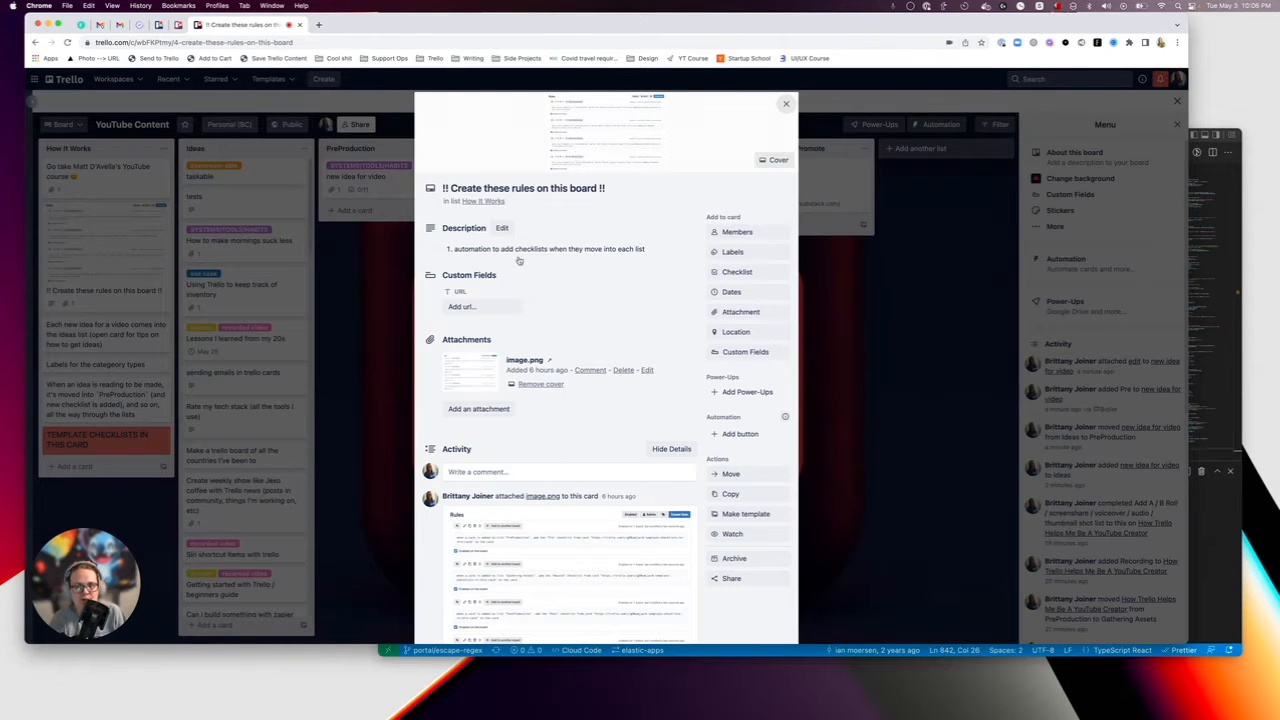
{"action": "left_click", "coordinate": [609, 123]}
{"action": "scroll", "coordinate": [506, 344], "scroll_direction": "down", "scroll_amount": 1}
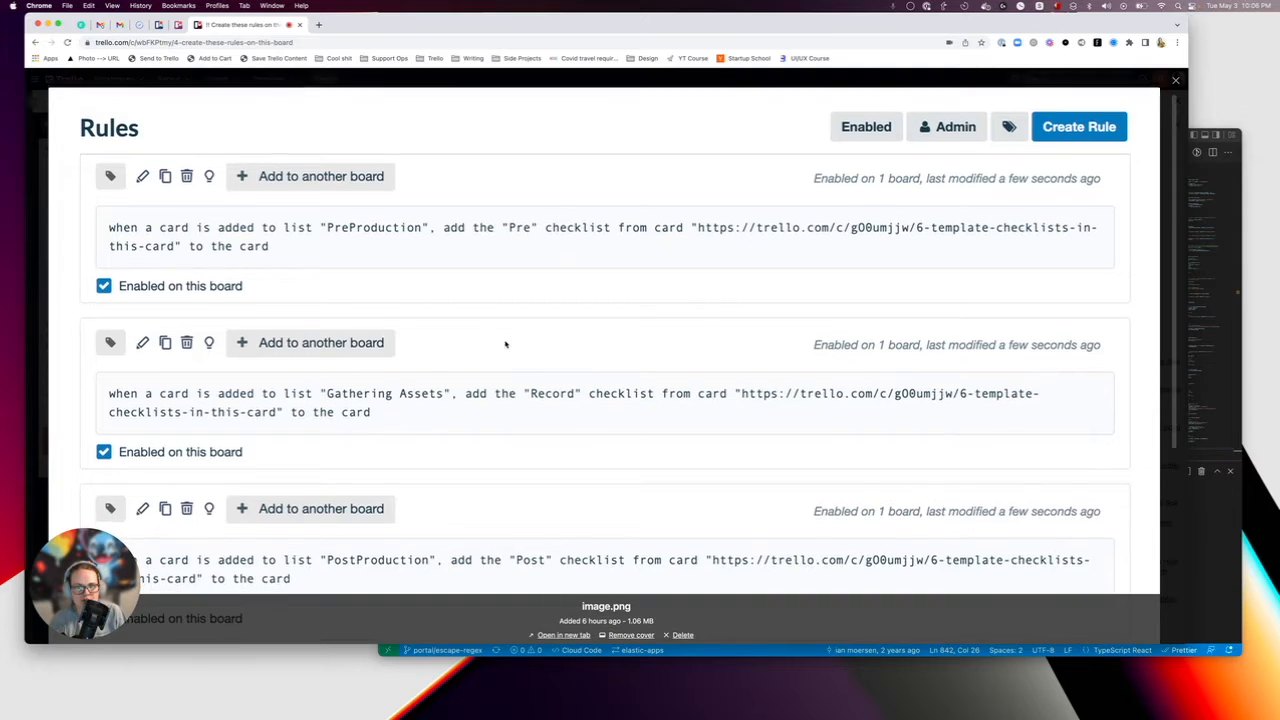
{"action": "scroll", "coordinate": [506, 344], "scroll_direction": "up", "scroll_amount": 1}
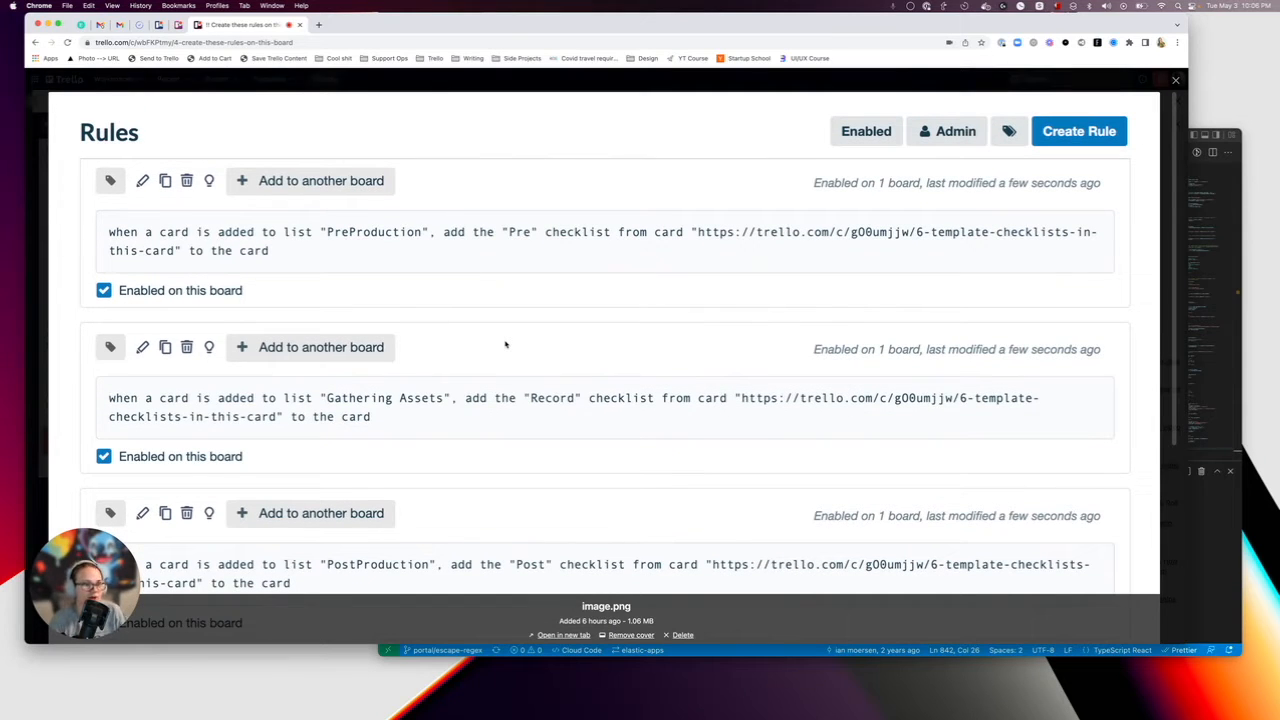
{"action": "left_click", "coordinate": [1175, 80]}
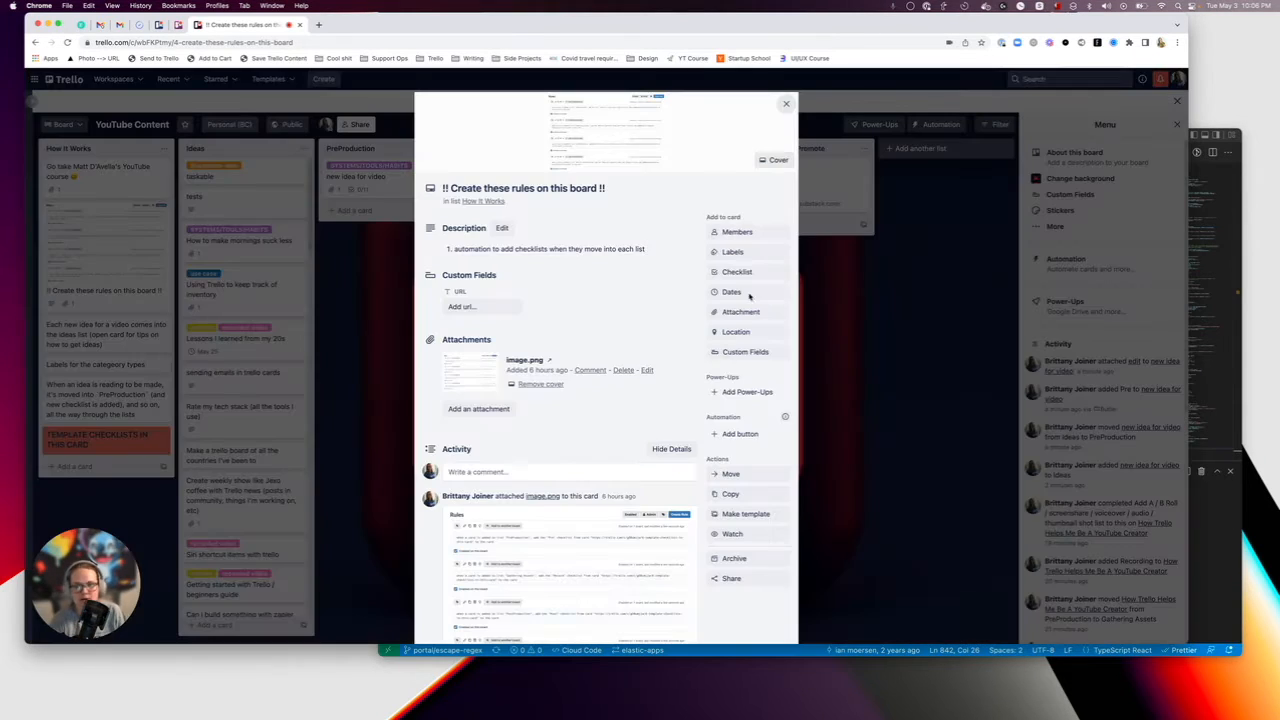
{"action": "left_click", "coordinate": [113, 441]}
Look through the checklists stored on the "TEMPLATE CHECKLISTS IN THIS CARD" card and return to the board.
{"action": "left_click", "coordinate": [92, 449]}
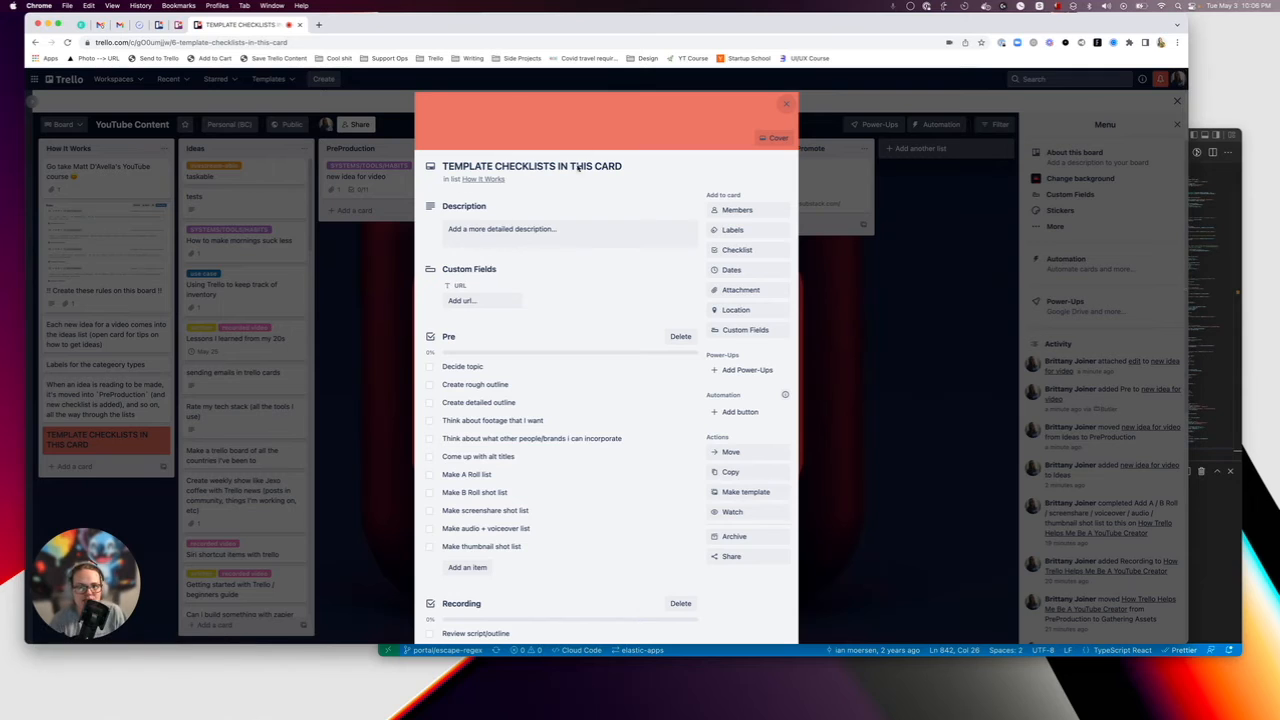
{"action": "scroll", "coordinate": [483, 412], "scroll_direction": "down", "scroll_amount": 2}
{"action": "scroll", "coordinate": [531, 436], "scroll_direction": "down", "scroll_amount": 5}
{"action": "key", "text": "Escape"}
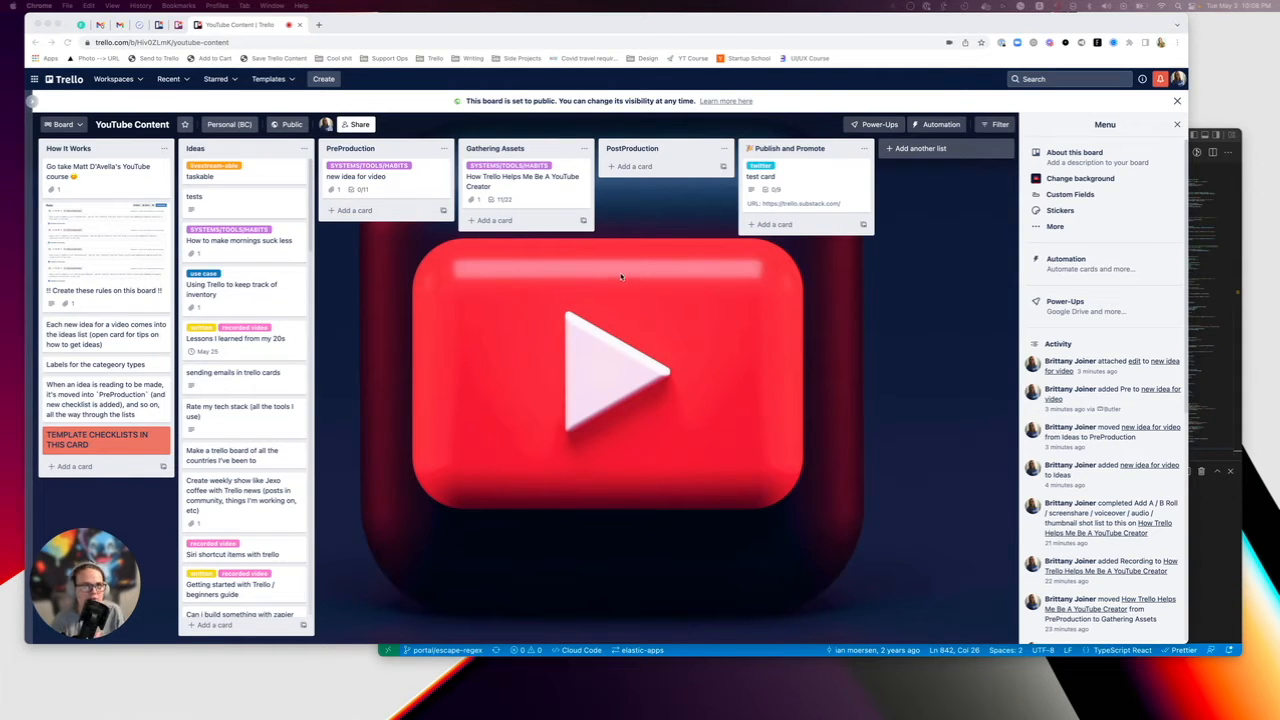
{"action": "left_click", "coordinate": [581, 315]}
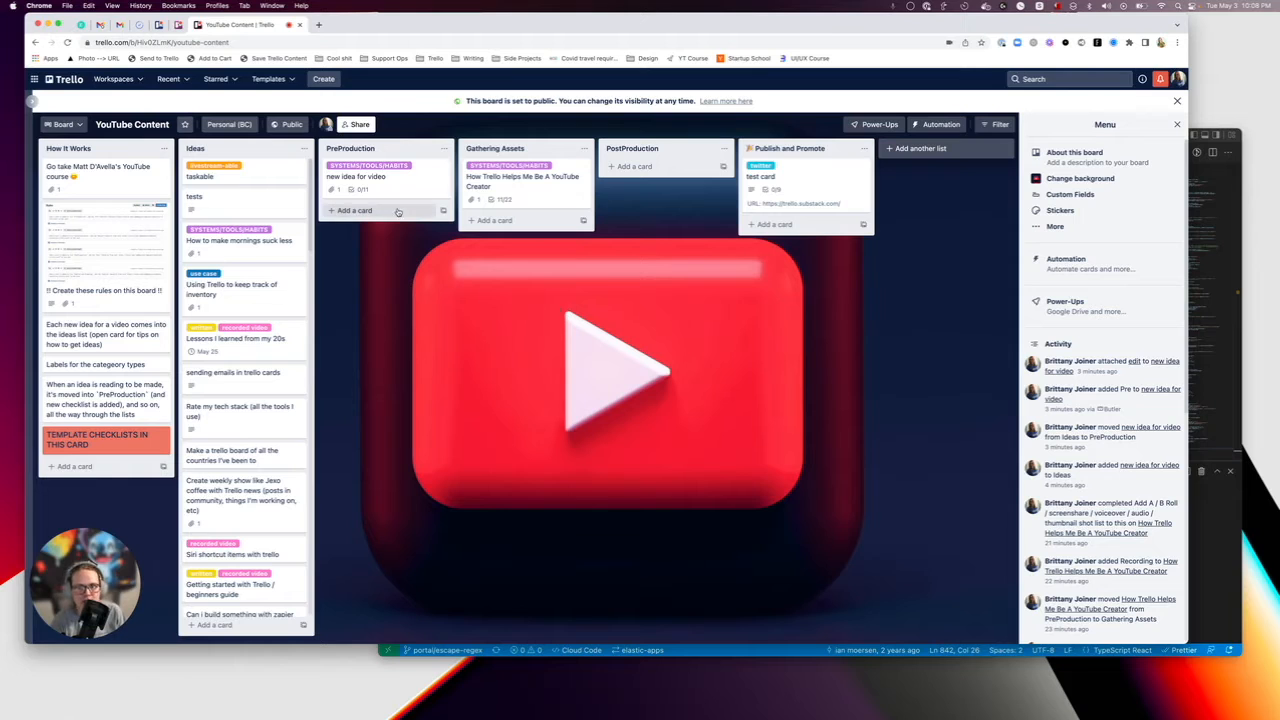
Reopen the template checklists card, read through its checklists, open its description for editing and close the card.
{"action": "left_click", "coordinate": [100, 440]}
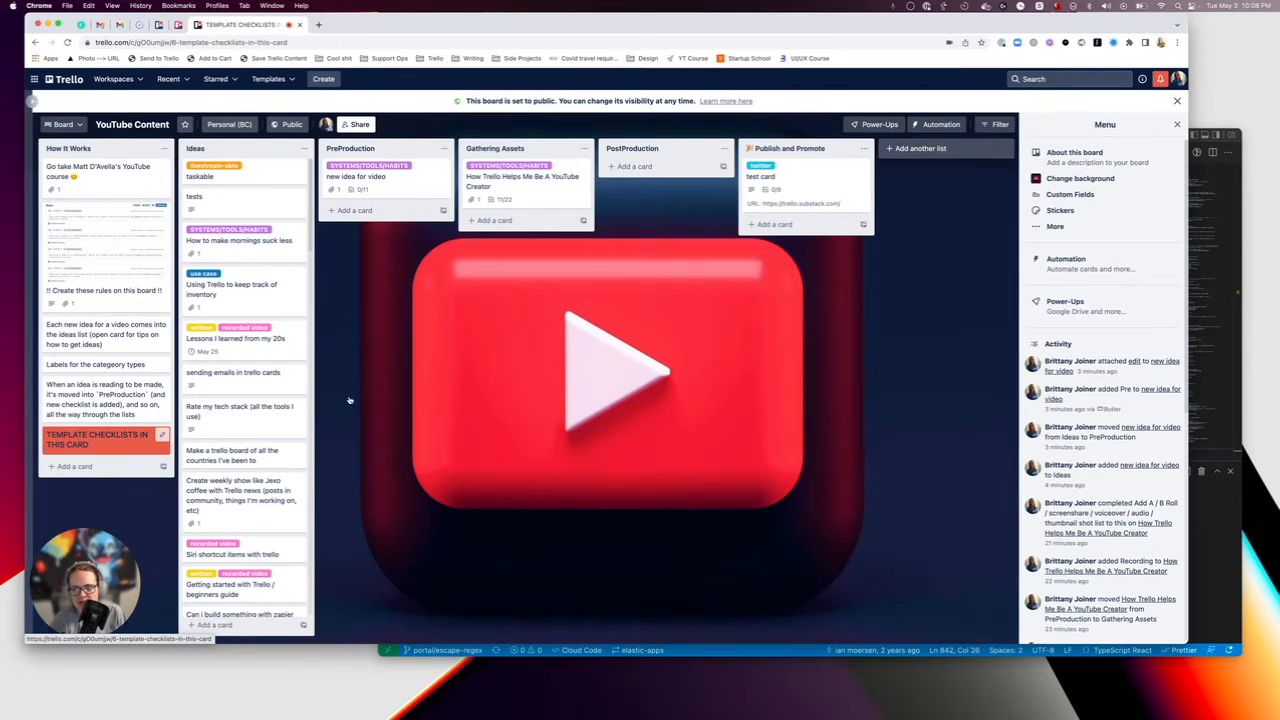
{"action": "scroll", "coordinate": [440, 320], "scroll_direction": "down", "scroll_amount": 2}
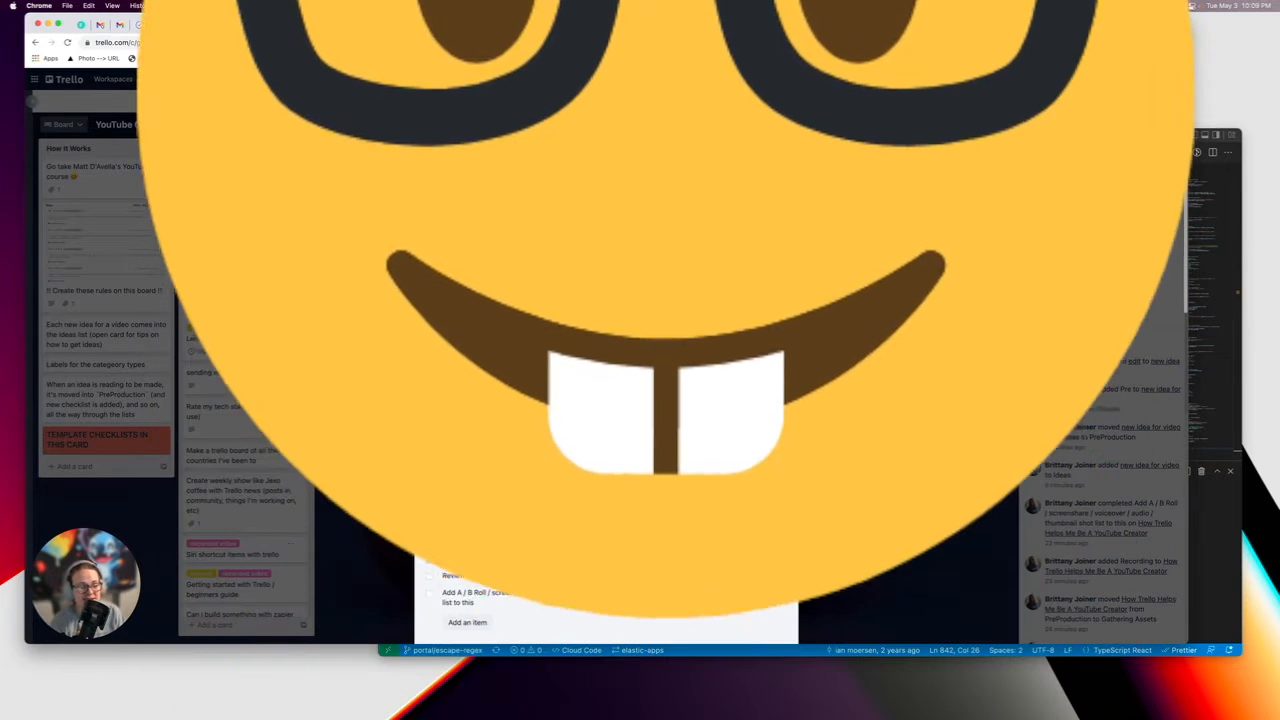
{"action": "scroll", "coordinate": [508, 380], "scroll_direction": "up", "scroll_amount": 2}
{"action": "left_click", "coordinate": [489, 229]}
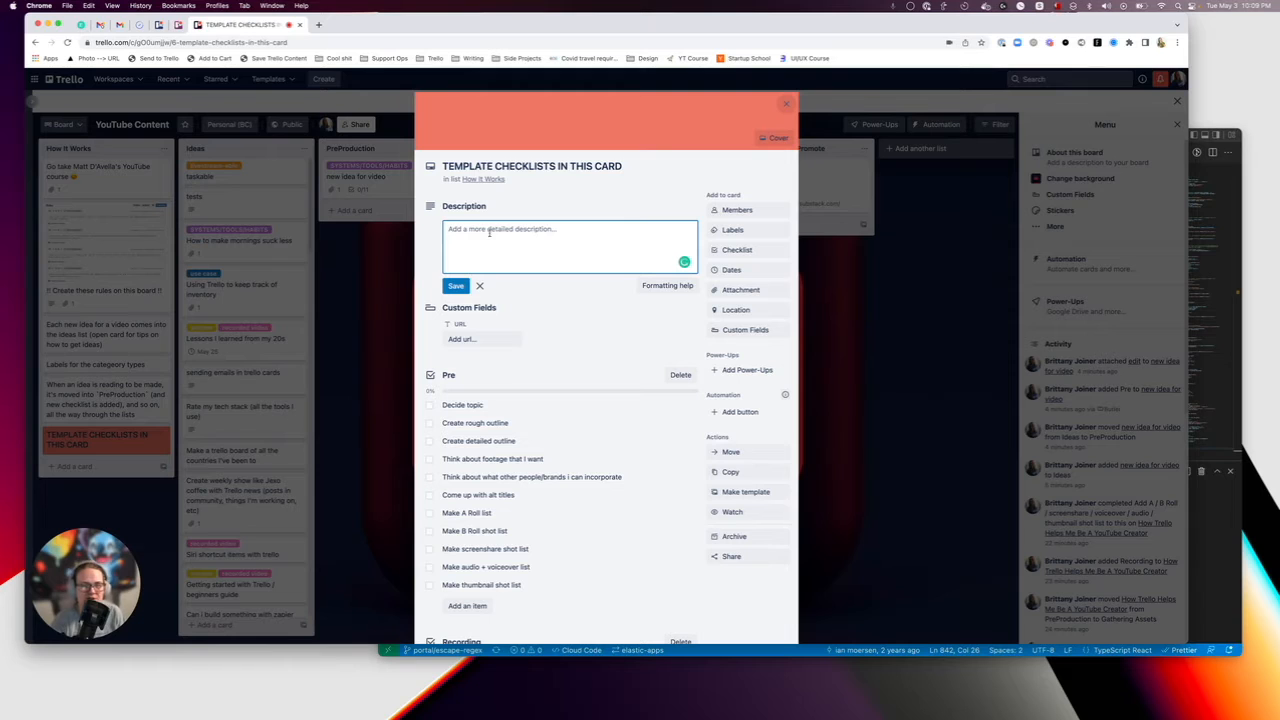
{"action": "scroll", "coordinate": [504, 290], "scroll_direction": "down", "scroll_amount": 1}
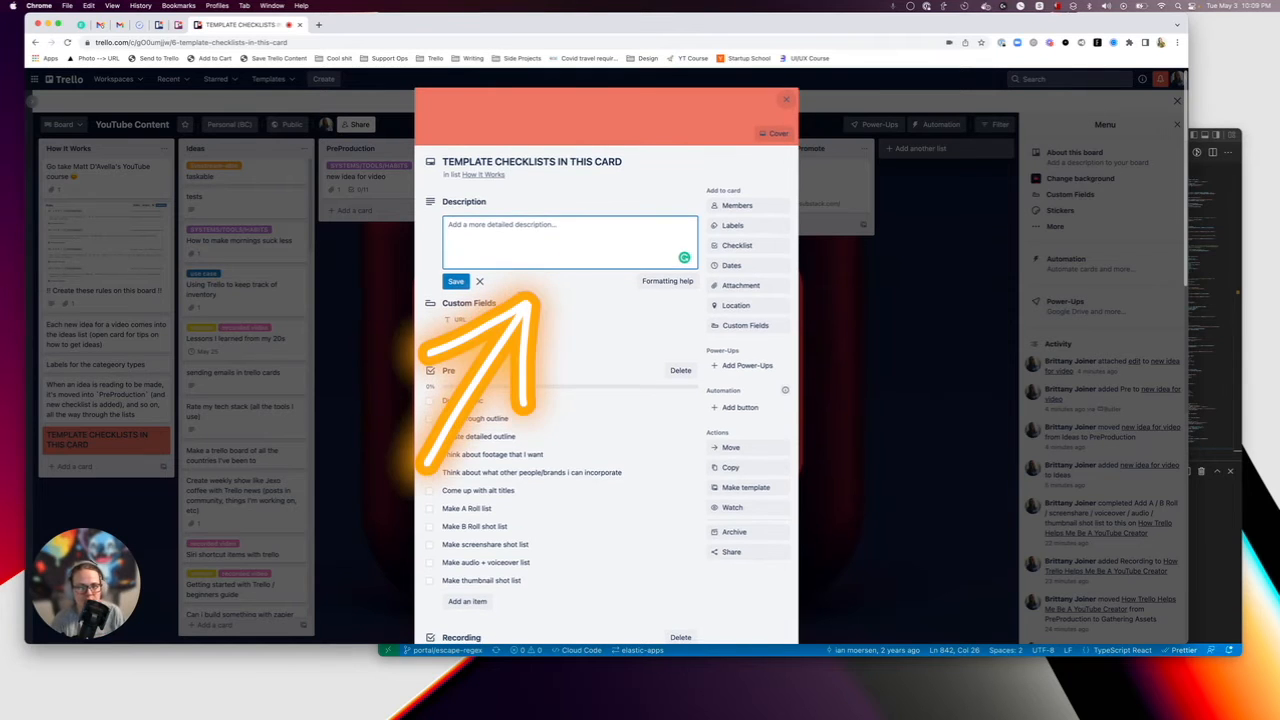
{"action": "left_click", "coordinate": [792, 98]}
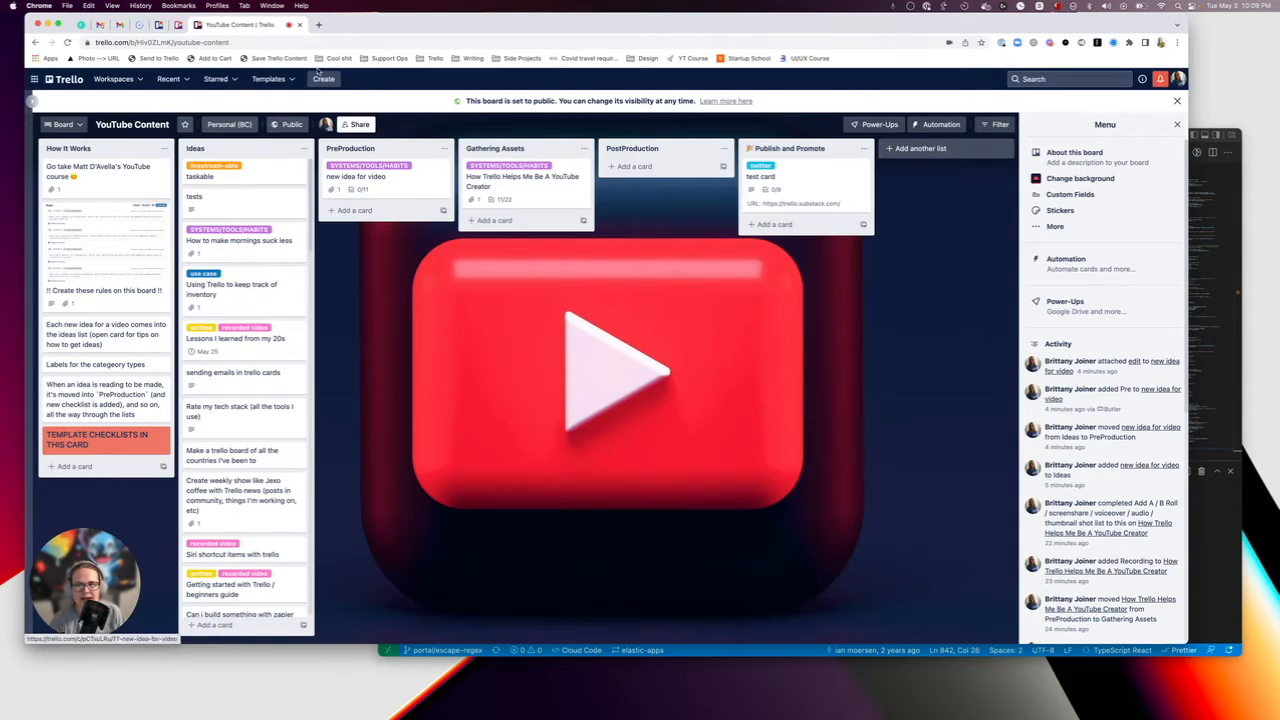
Open the Zapier dashboard and Google Drive in new browser tabs and show the My Drive files.
{"action": "left_click", "coordinate": [318, 24]}
{"action": "type", "text": "drive"}
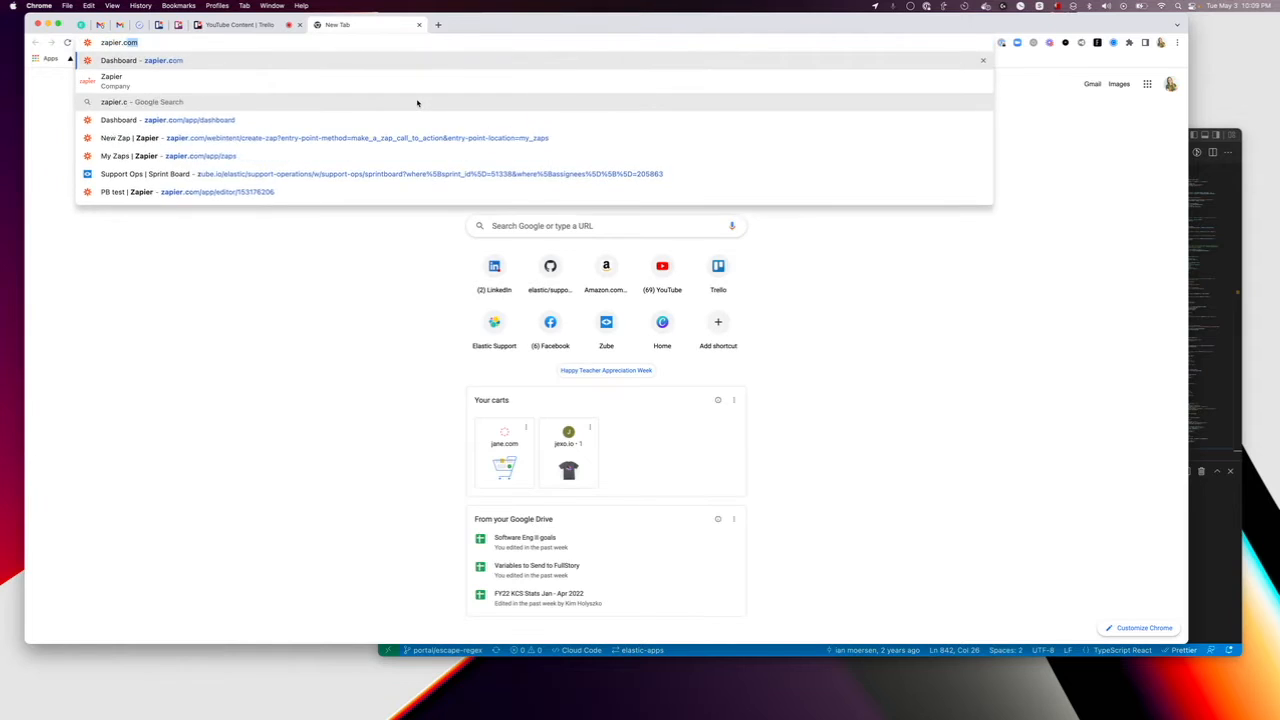
{"action": "key", "text": "Return"}
{"action": "left_click", "coordinate": [345, 24]}
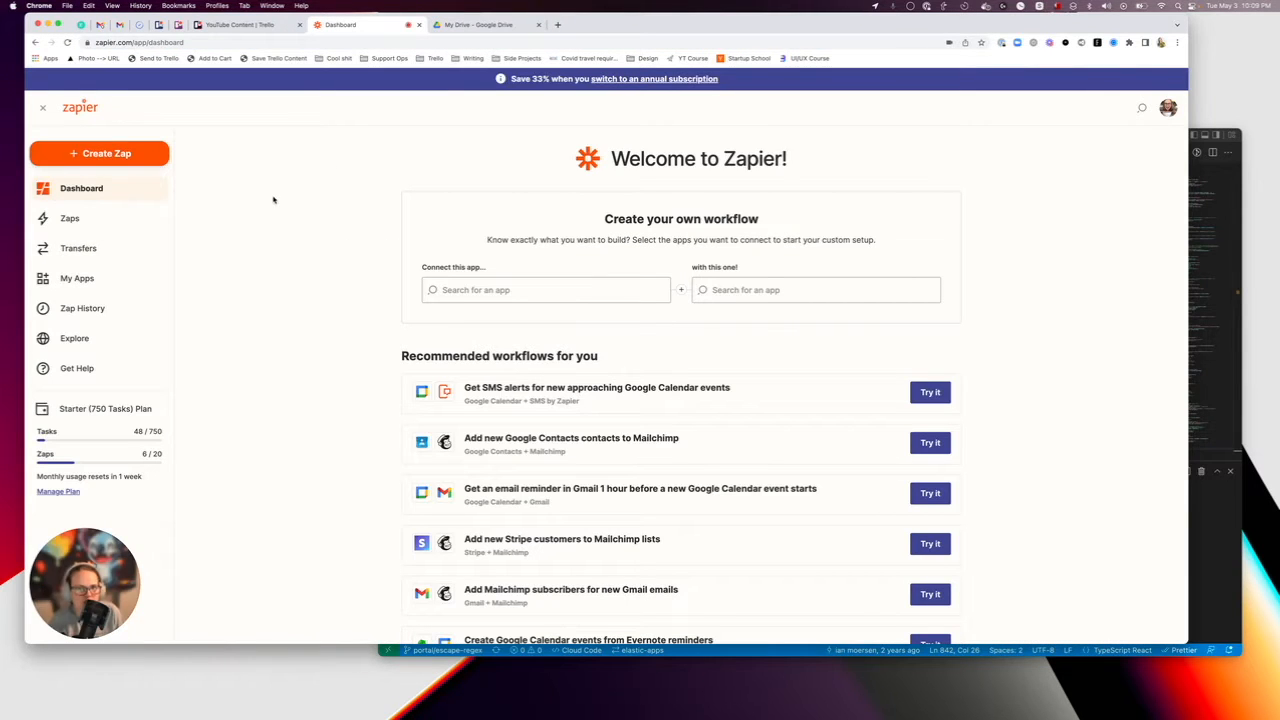
{"action": "left_click", "coordinate": [449, 24]}
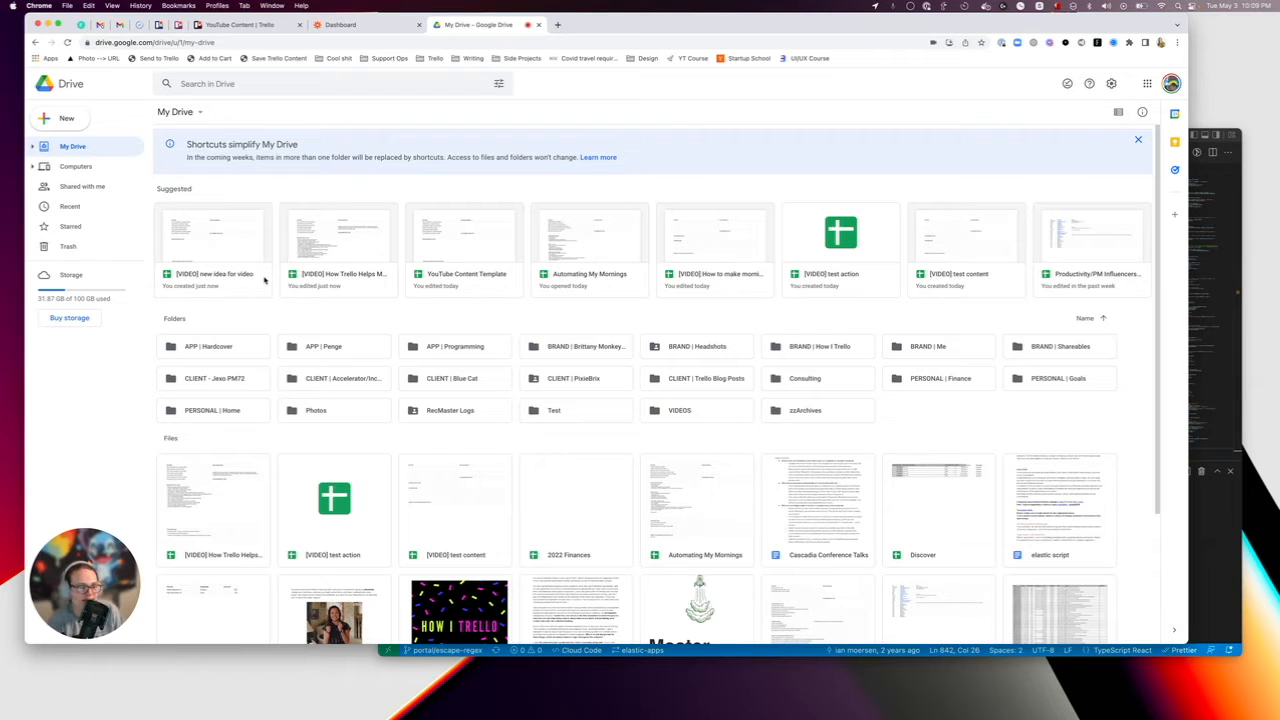
Open the "YouTube Content Template" spreadsheet and look over its alt titles and the columns of its Outline sheet.
{"action": "double_click", "coordinate": [478, 268]}
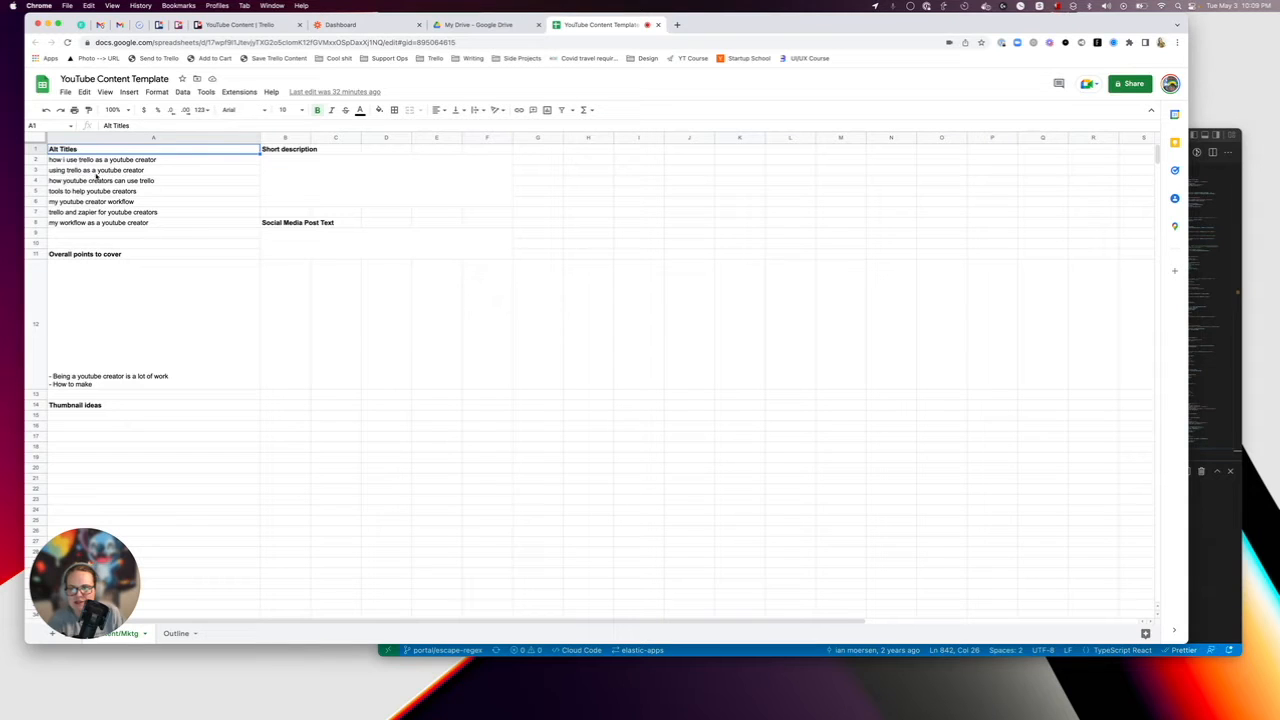
{"action": "left_click_drag", "start_coordinate": [112, 160], "coordinate": [114, 247]}
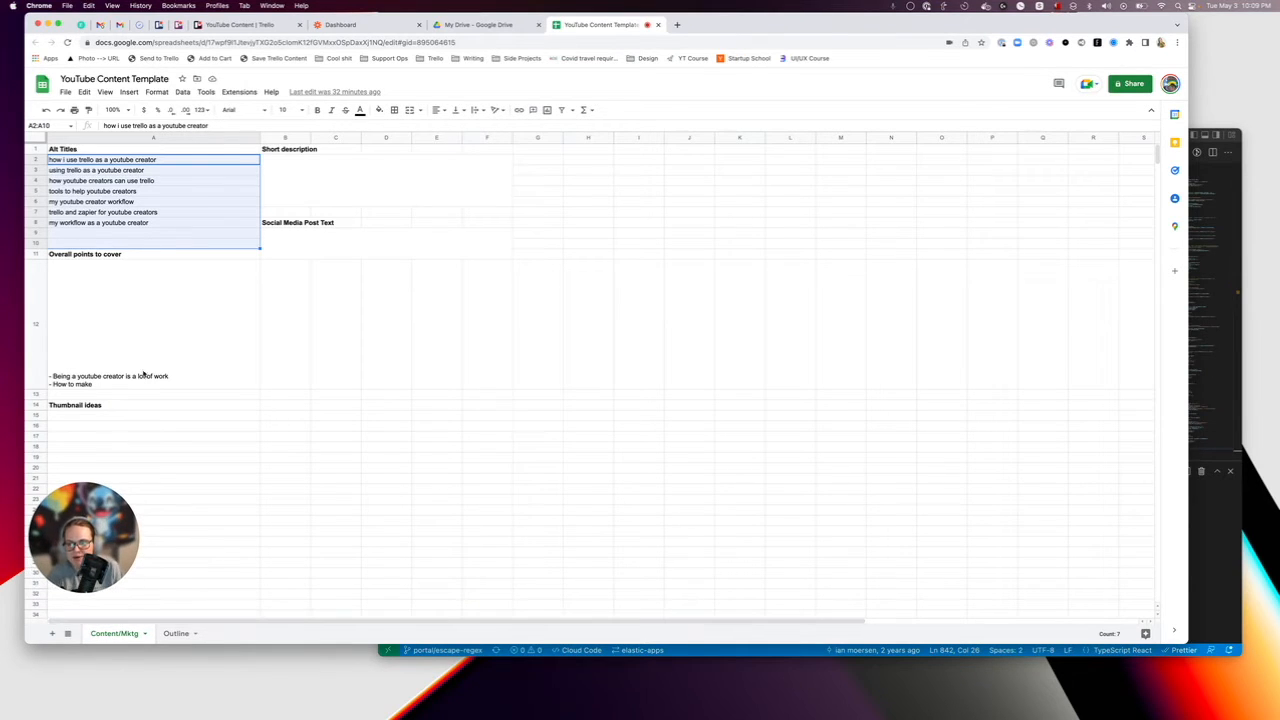
{"action": "left_click", "coordinate": [178, 633]}
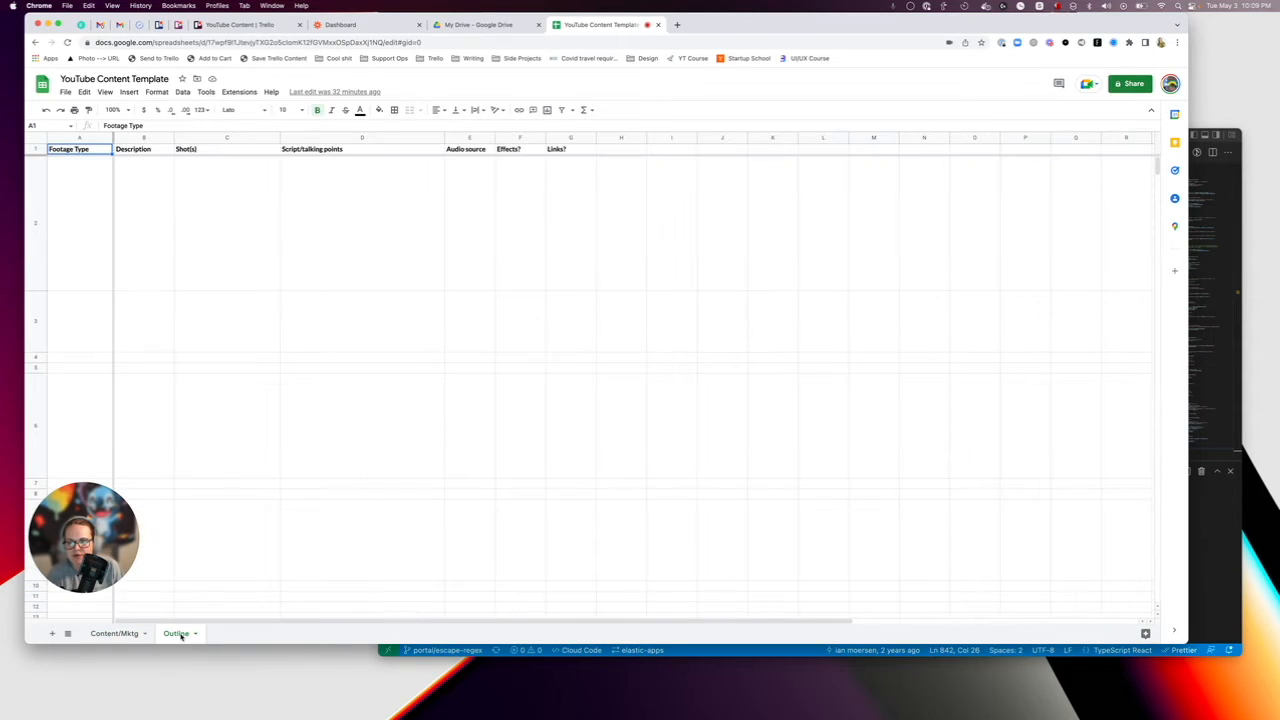
{"action": "left_click", "coordinate": [85, 211]}
{"action": "left_click", "coordinate": [93, 335]}
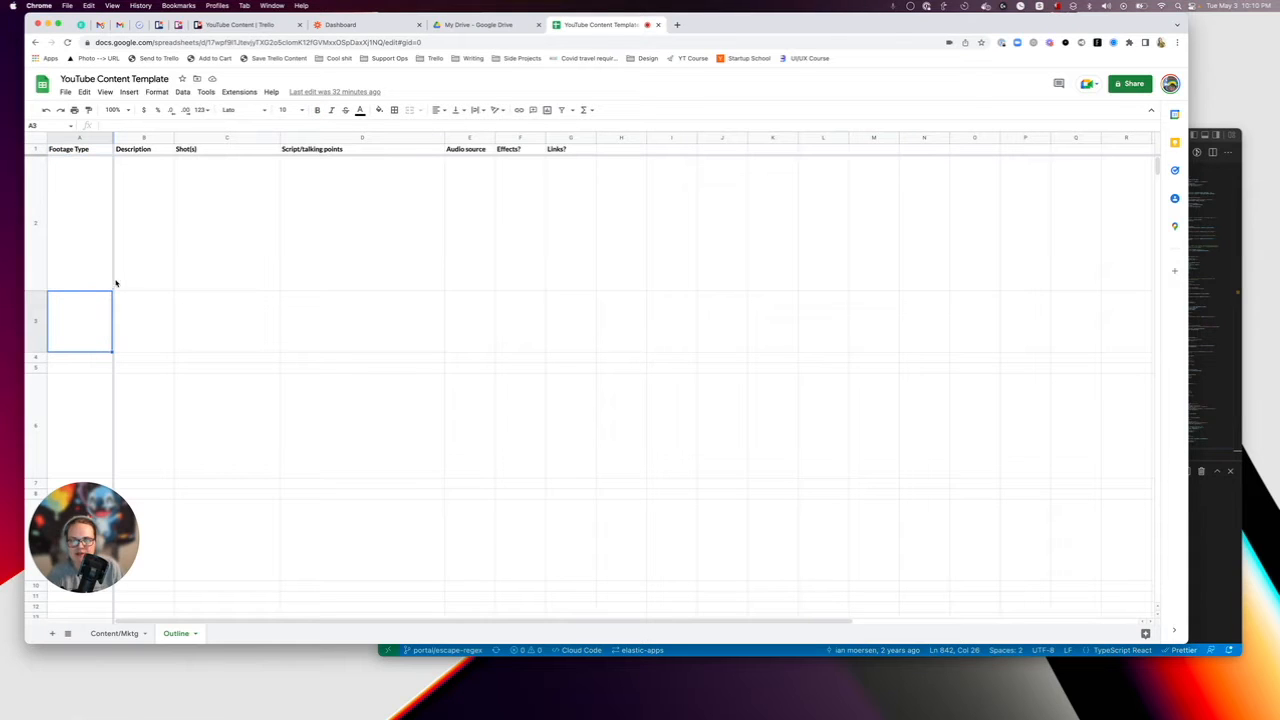
{"action": "left_click_drag", "start_coordinate": [320, 250], "coordinate": [371, 498]}
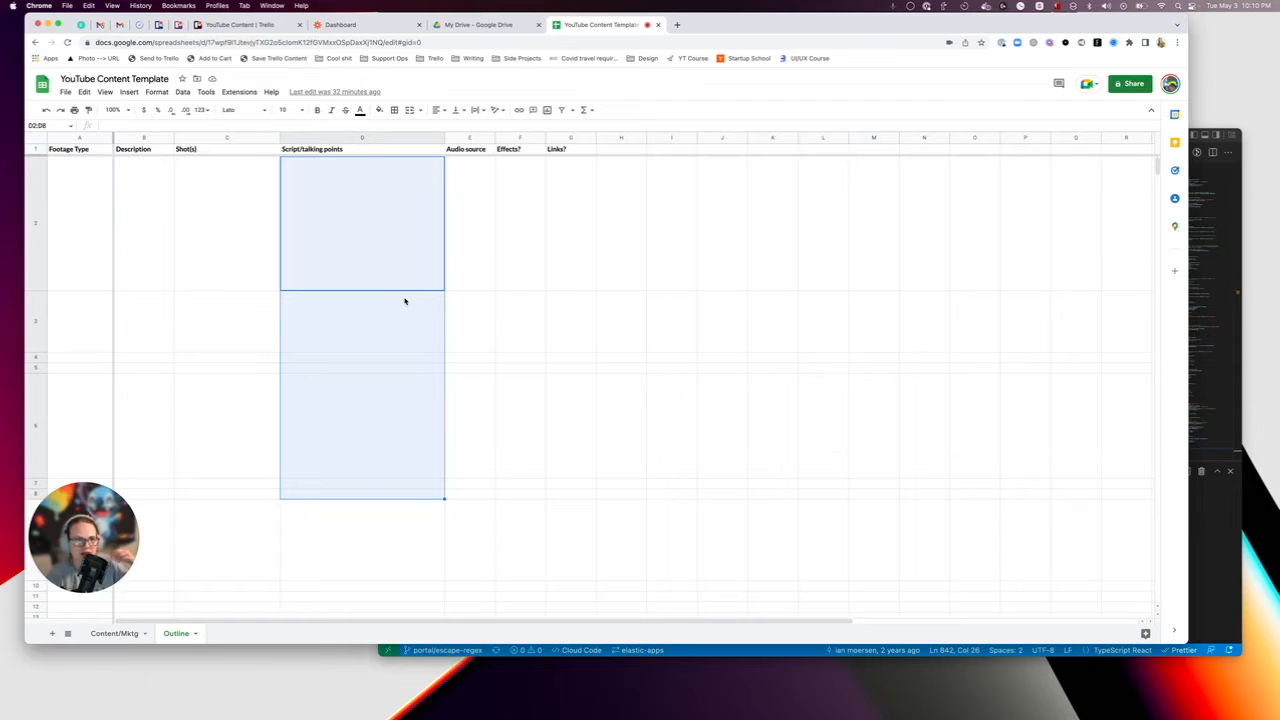
{"action": "left_click", "coordinate": [368, 327]}
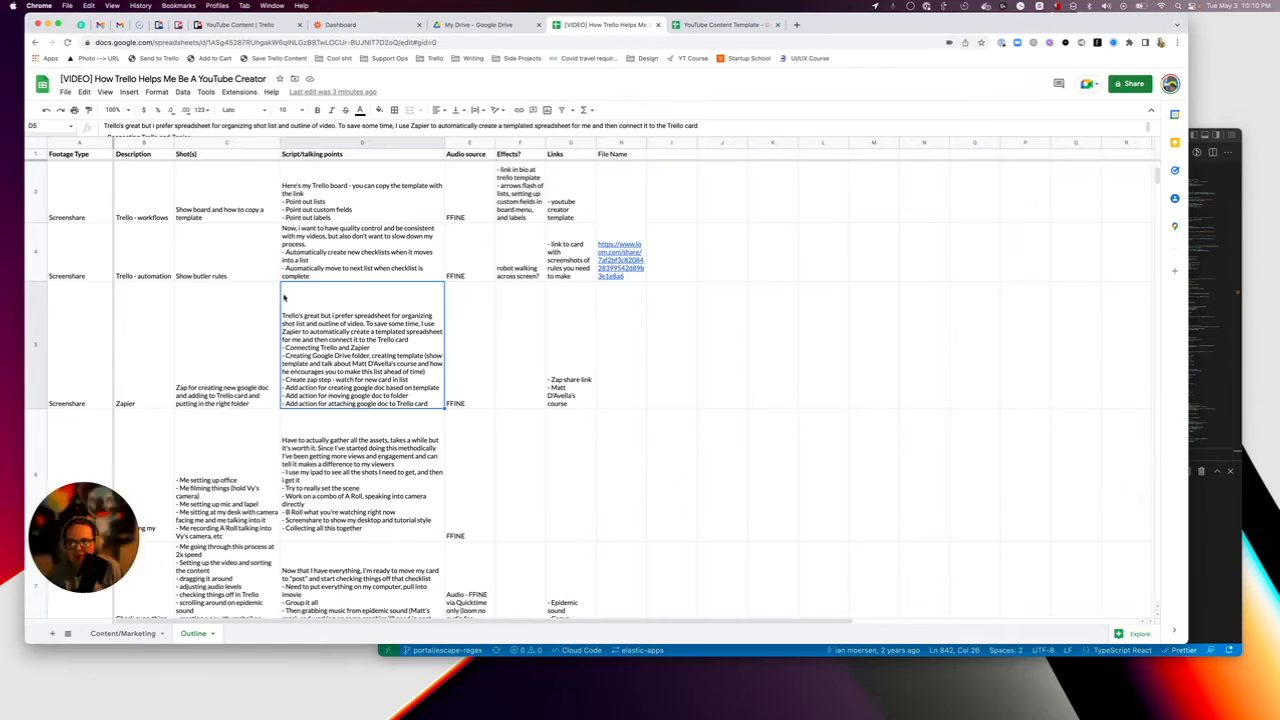
Read through the Outline sheet of the "[VIDEO] How Trello Helps Me Be A YouTube Creator" spreadsheet, focusing on the Zapier talking points.
{"action": "scroll", "coordinate": [232, 280], "scroll_direction": "up", "scroll_amount": 3}
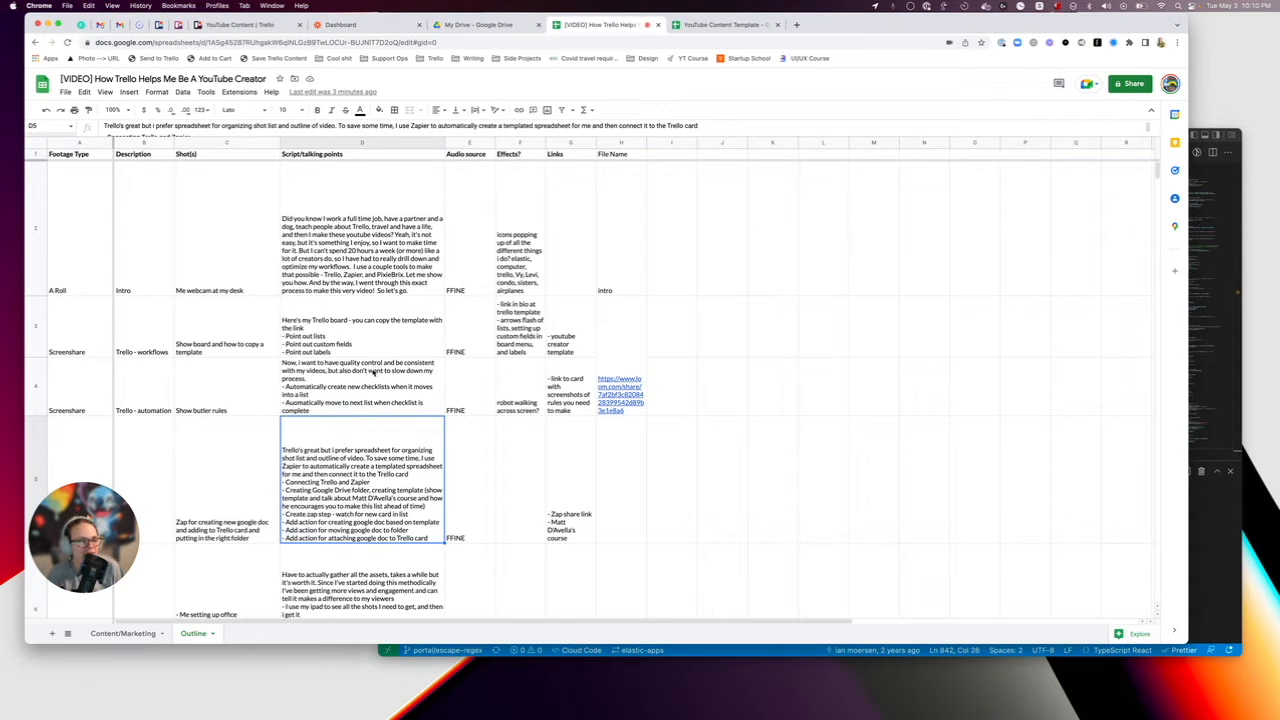
{"action": "scroll", "coordinate": [334, 334], "scroll_direction": "down", "scroll_amount": 3}
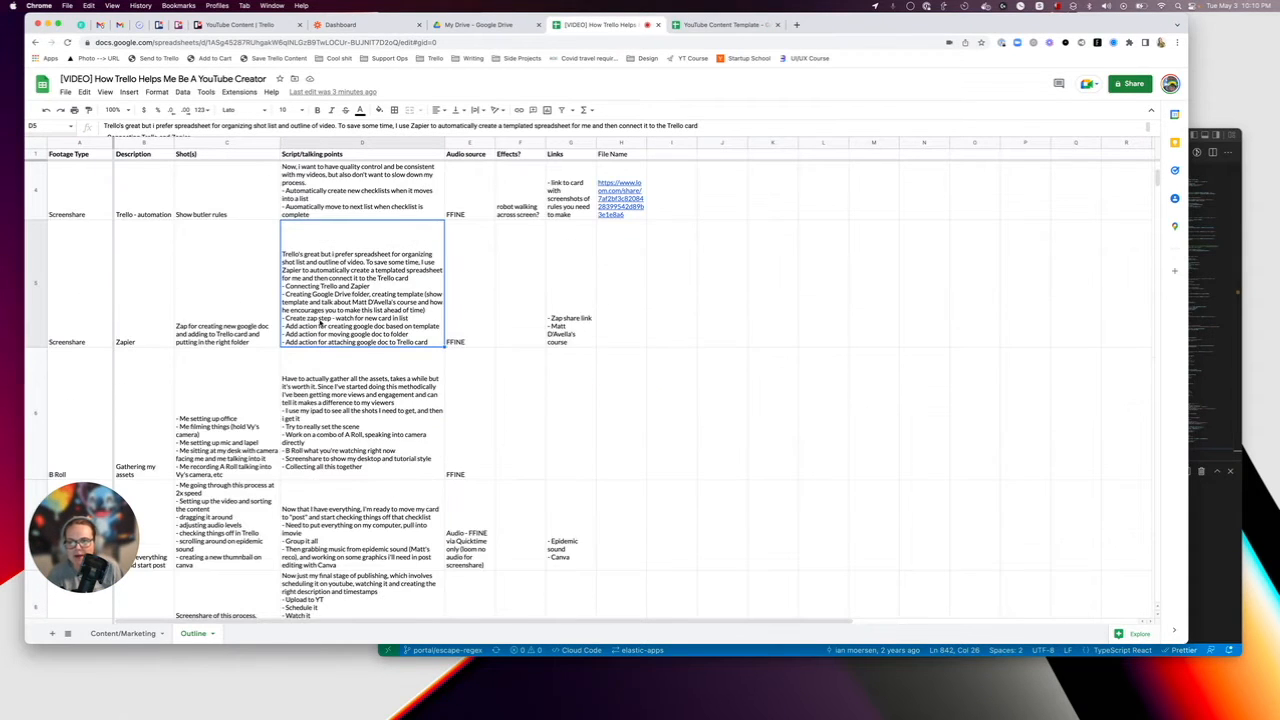
{"action": "key", "text": "super+Tab"}
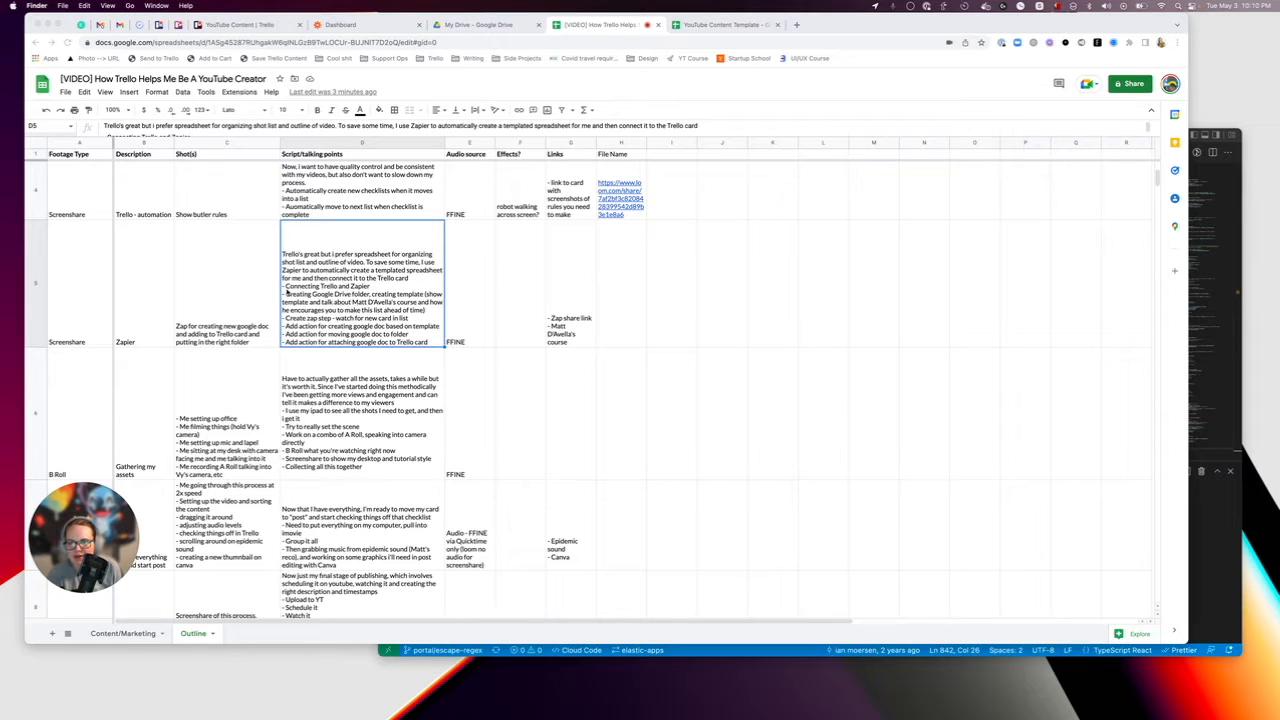
{"action": "left_click", "coordinate": [347, 293]}
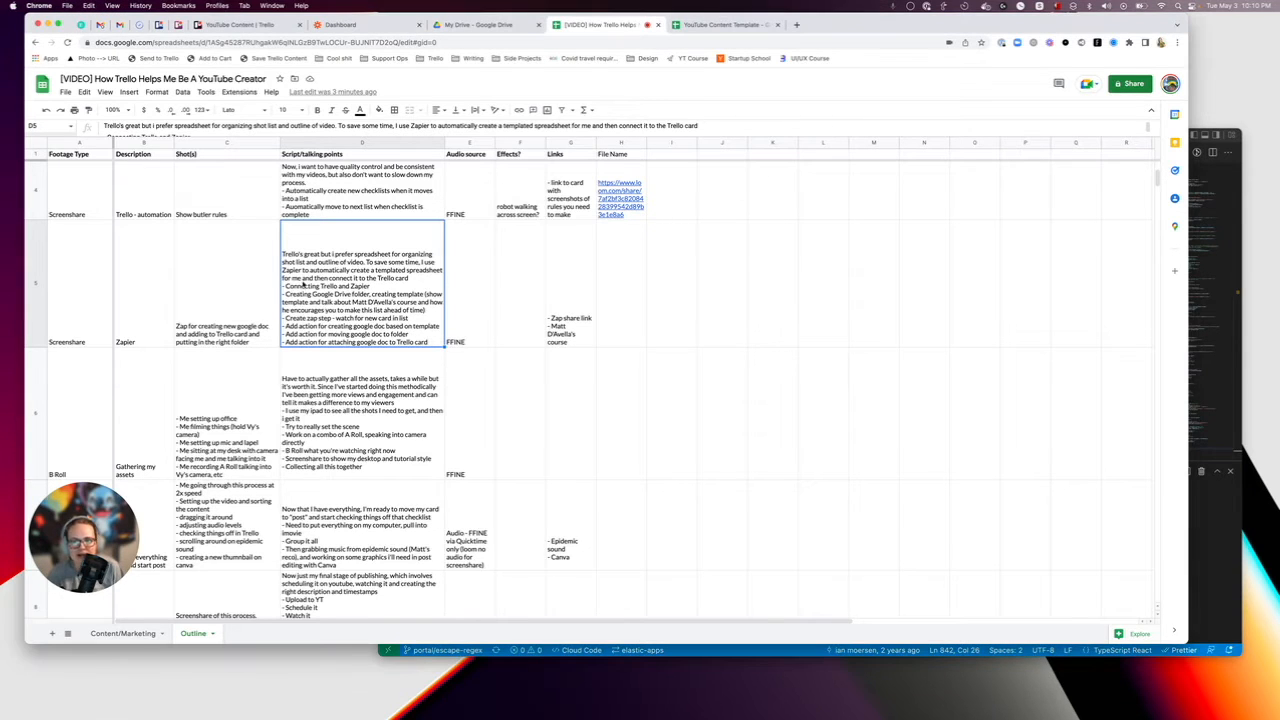
Return to Google Drive and open the VIDEOS folder to view the spreadsheets stored there.
{"action": "left_click", "coordinate": [480, 25]}
{"action": "left_click", "coordinate": [610, 28]}
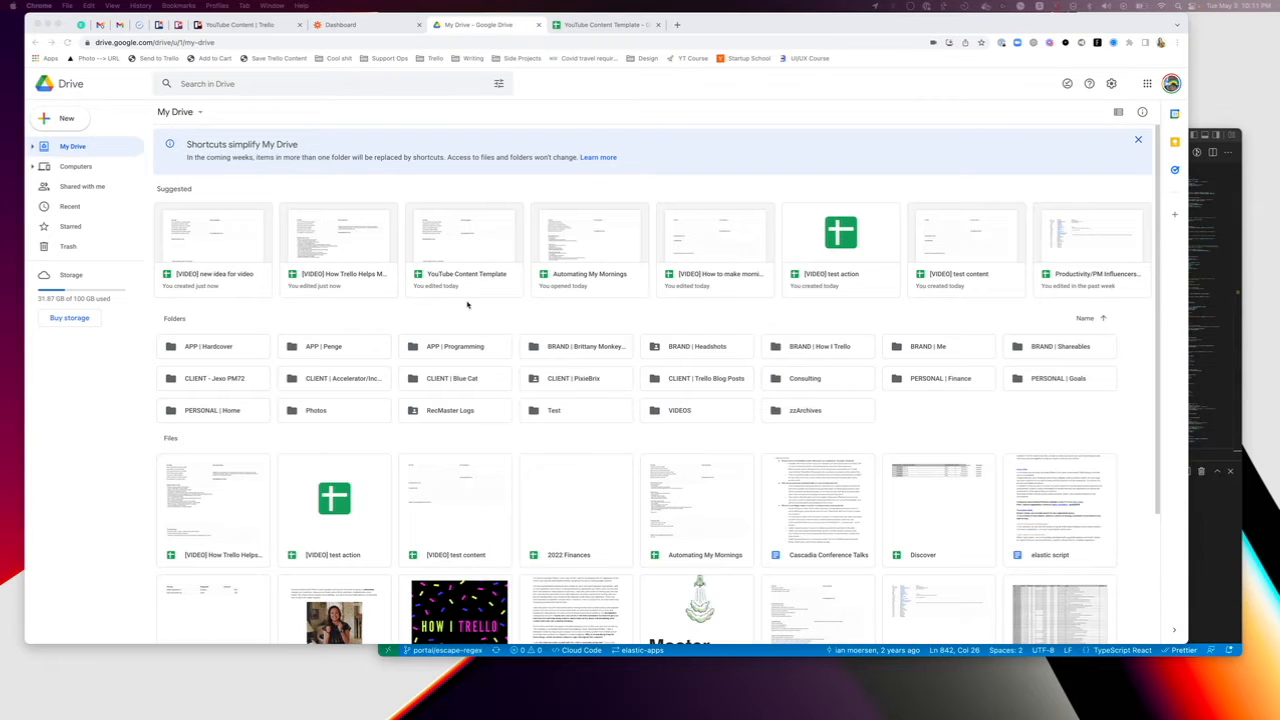
{"action": "double_click", "coordinate": [715, 405]}
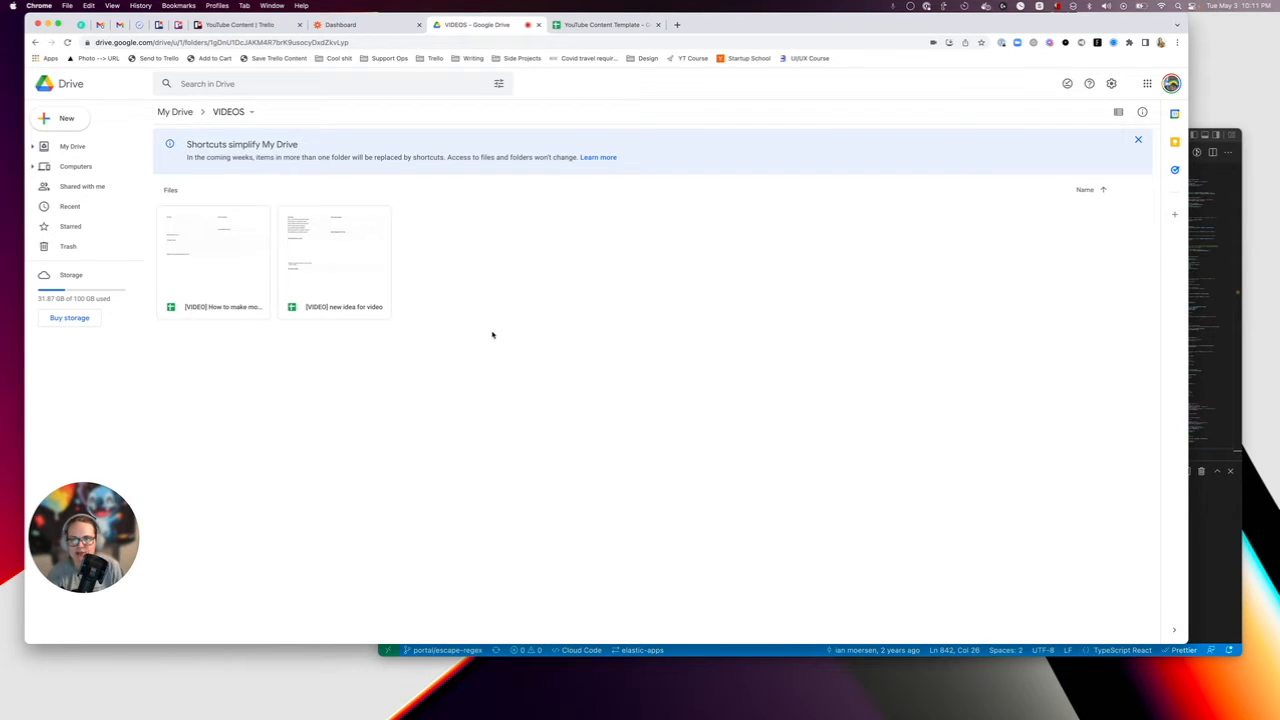
Switch to Zapier and open the "Create YouTube Spreadsheet" Zap from the list of Zaps.
{"action": "left_click", "coordinate": [377, 28]}
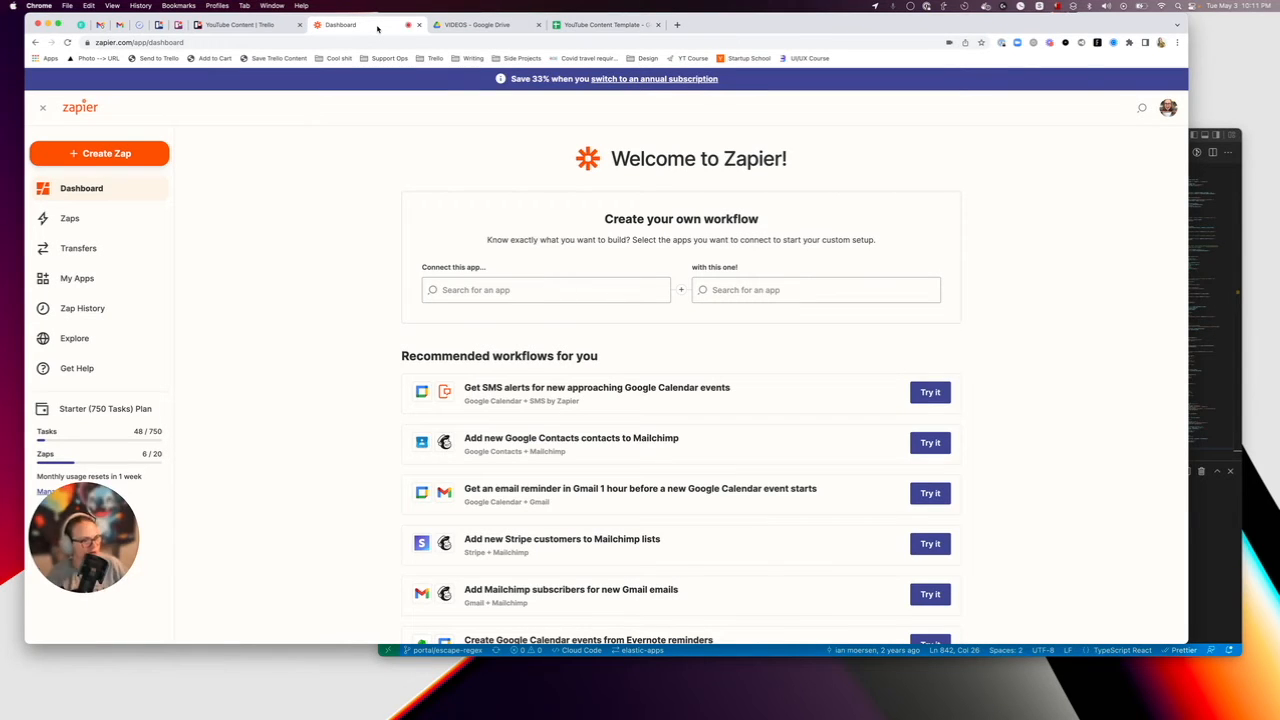
{"action": "left_click", "coordinate": [62, 218]}
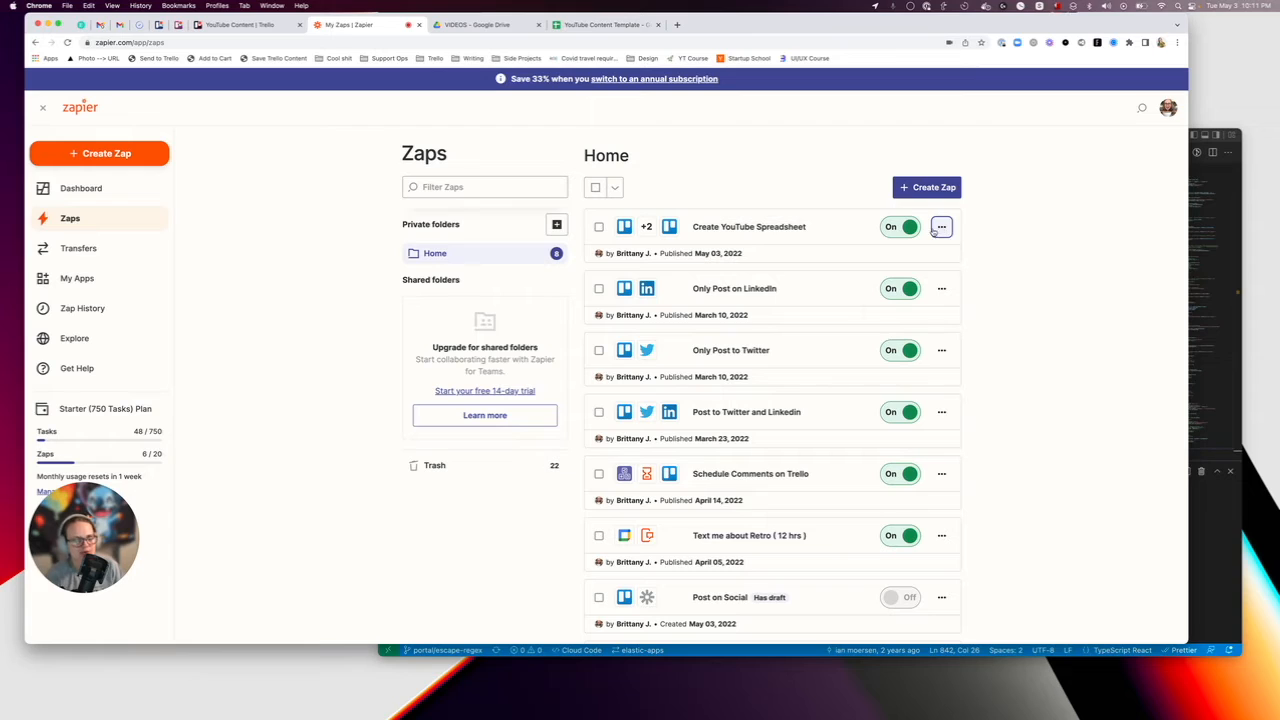
{"action": "left_click", "coordinate": [781, 228]}
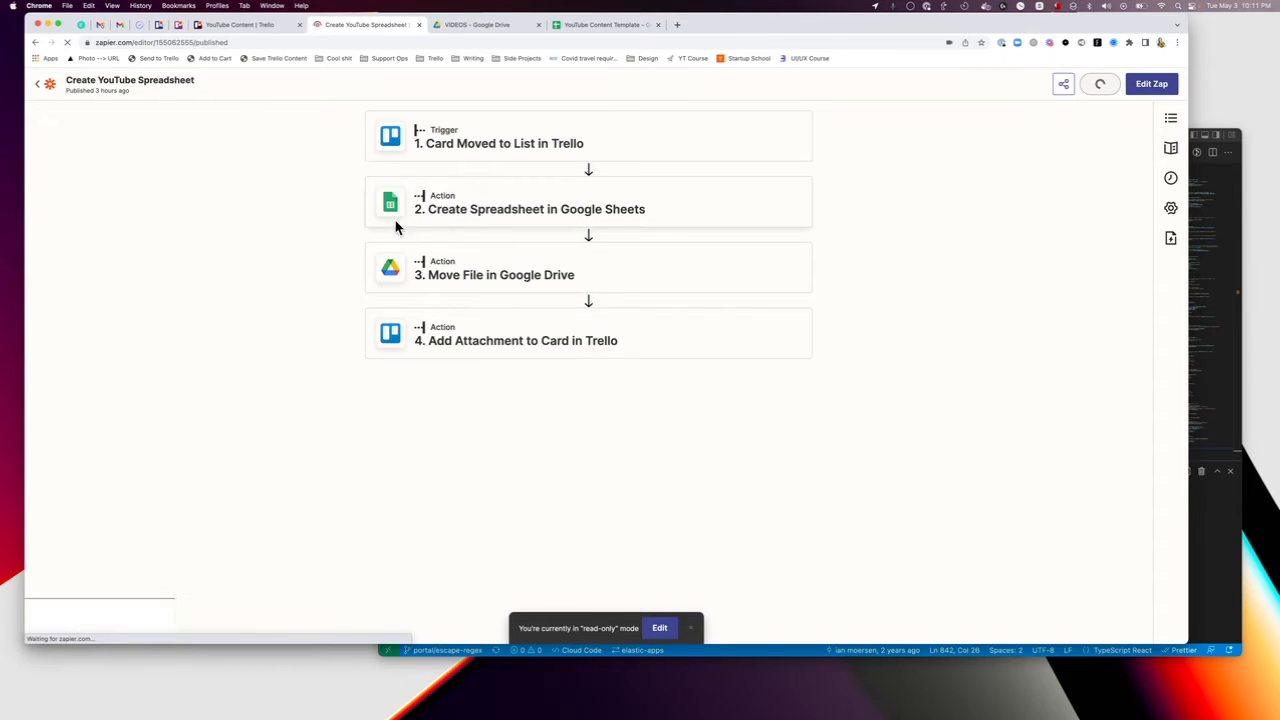
Review the board and list settings of the "Card Moved to List" trigger and compare them with the YouTube Content board in Trello.
{"action": "left_click", "coordinate": [510, 150]}
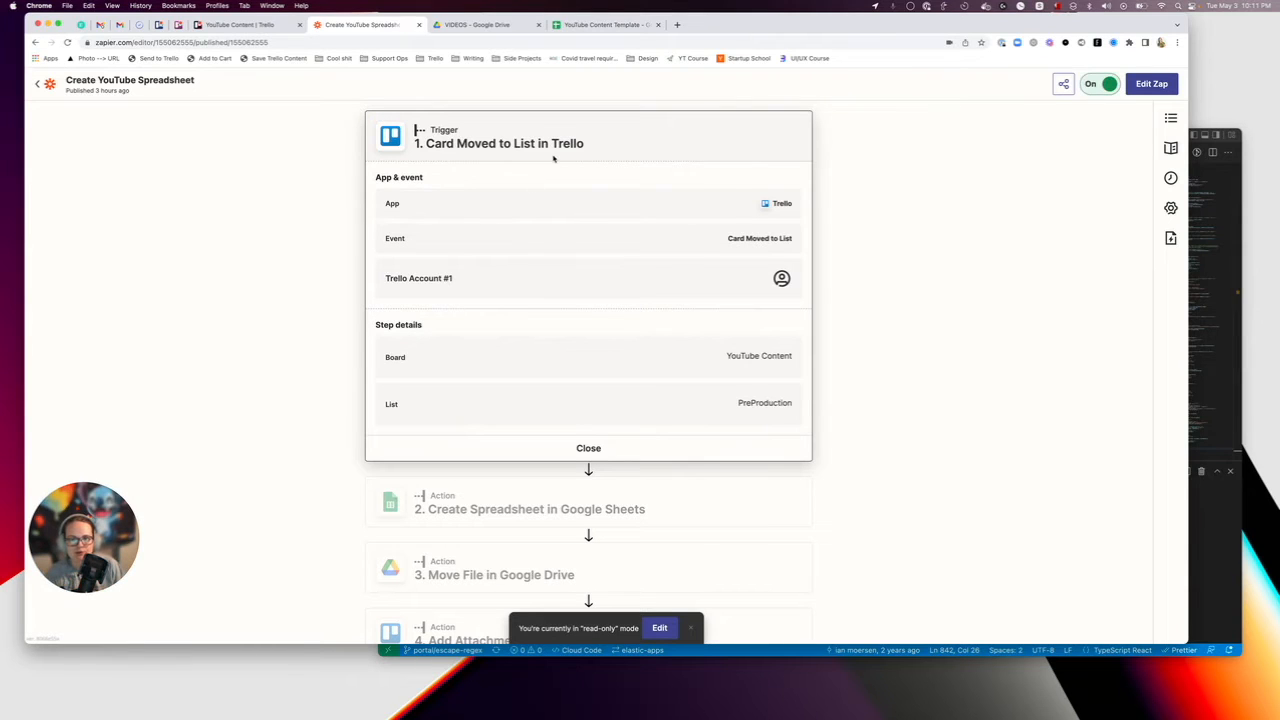
{"action": "scroll", "coordinate": [440, 130], "scroll_direction": "down", "scroll_amount": 1}
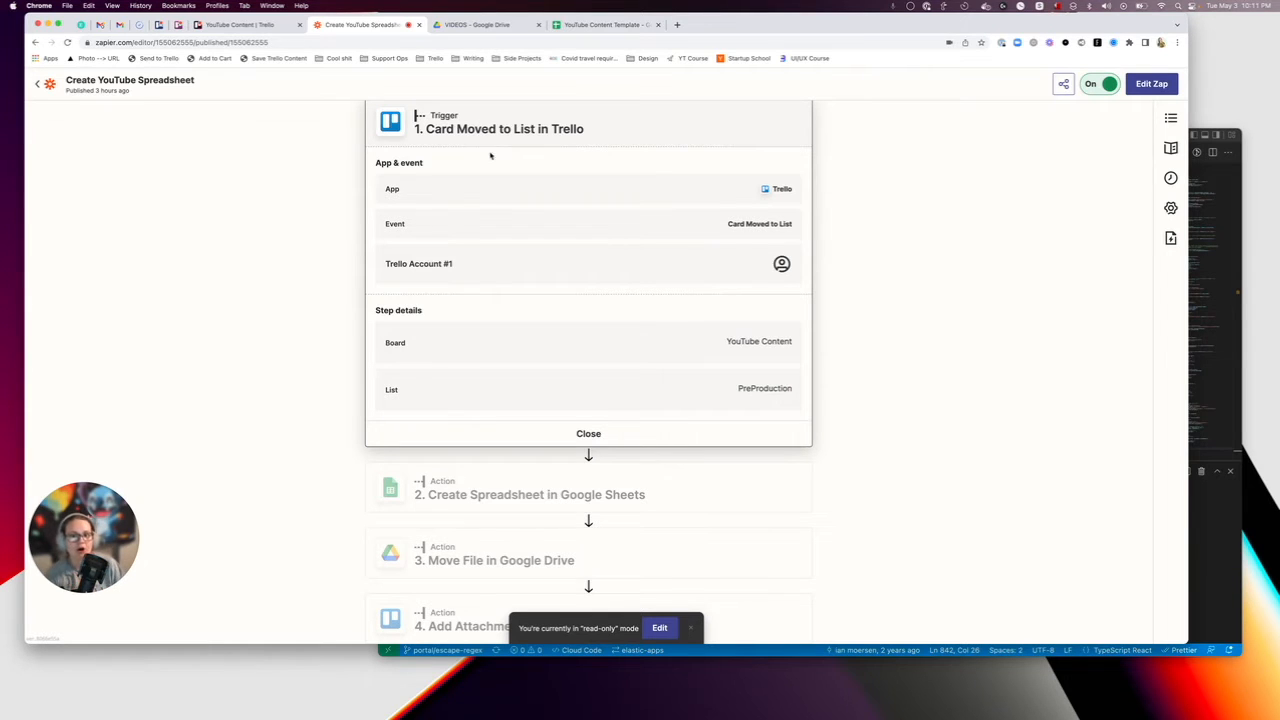
{"action": "left_click", "coordinate": [295, 25]}
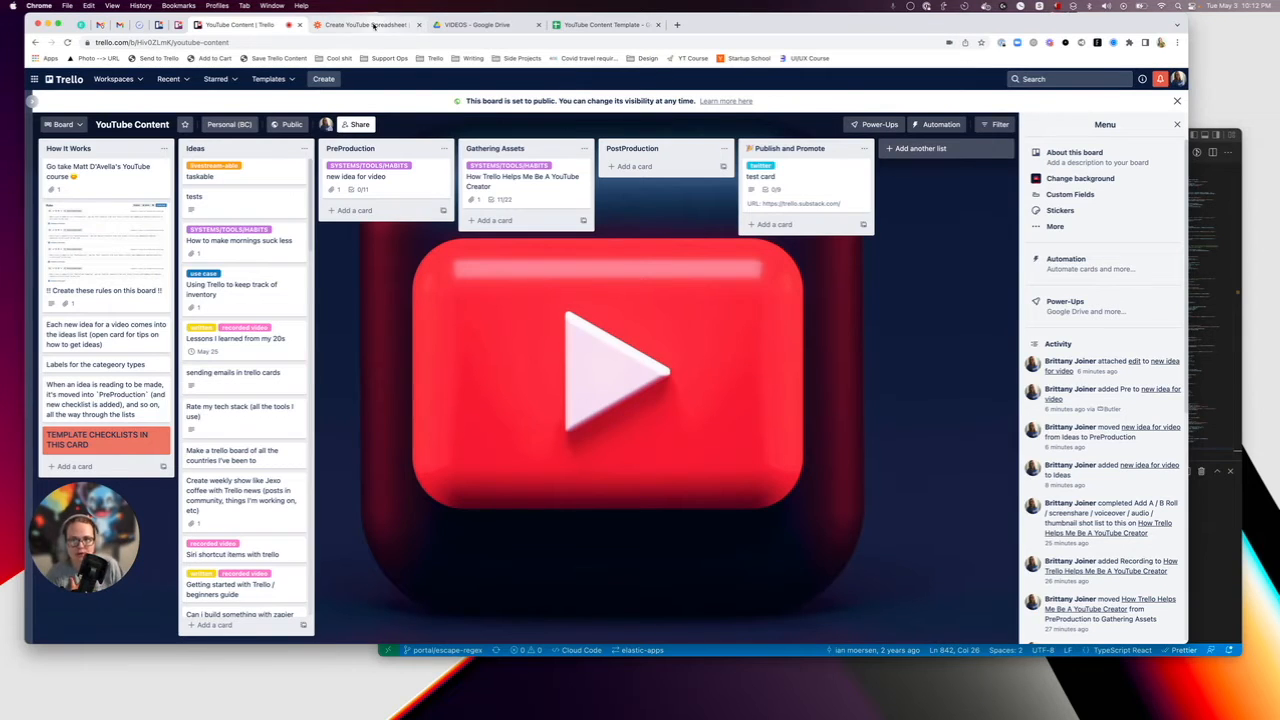
{"action": "left_click", "coordinate": [370, 24]}
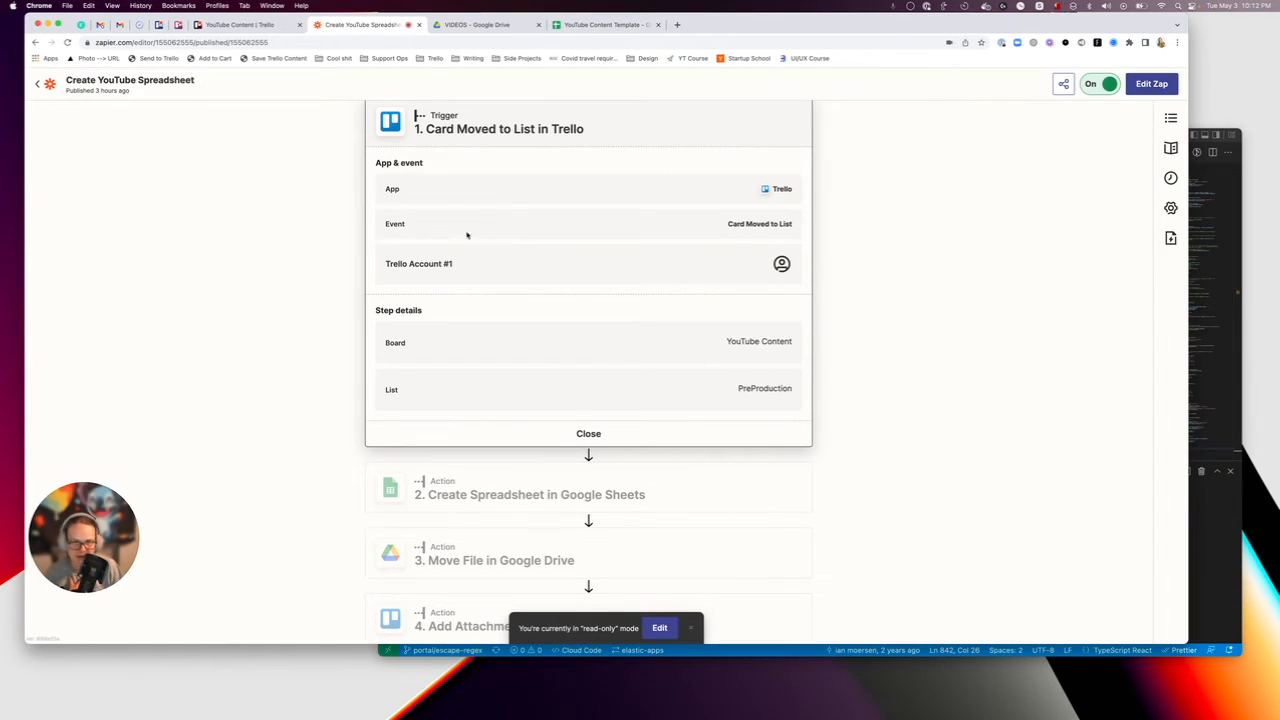
{"action": "scroll", "coordinate": [553, 272], "scroll_direction": "down", "scroll_amount": 1}
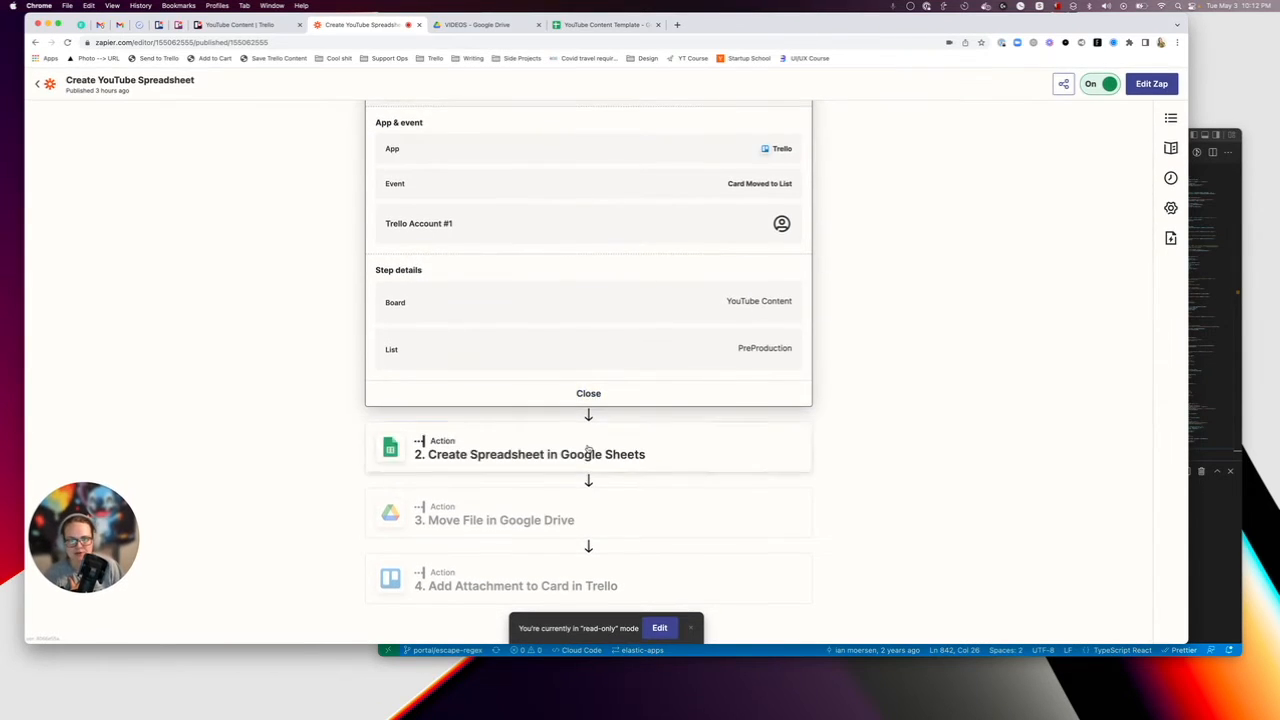
Review the details of the "Create Spreadsheet in Google Sheets" action, including its title and the spreadsheet it copies.
{"action": "left_click", "coordinate": [587, 452]}
{"action": "left_click_drag", "start_coordinate": [436, 209], "coordinate": [685, 211]}
{"action": "left_click", "coordinate": [657, 217]}
{"action": "scroll", "coordinate": [560, 257], "scroll_direction": "down", "scroll_amount": 1}
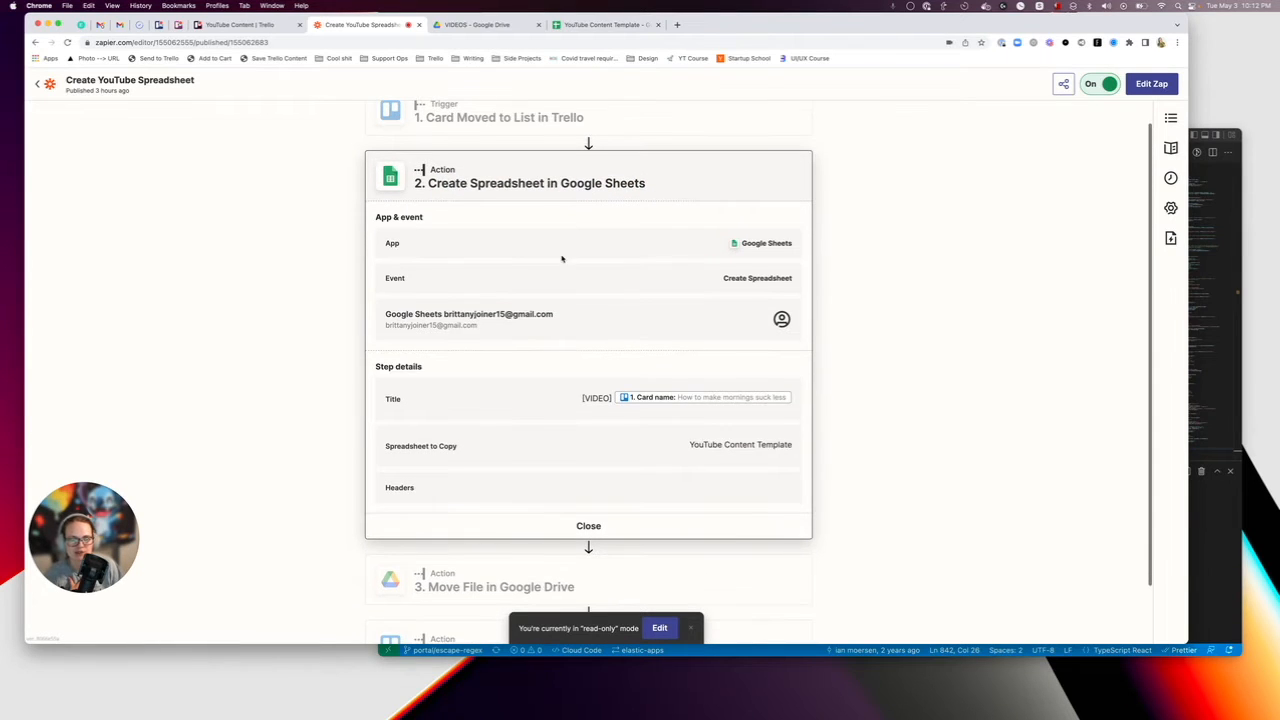
Put the Zap into editing mode and go through the app, event and account settings of the Create Spreadsheet action.
{"action": "left_click", "coordinate": [659, 627]}
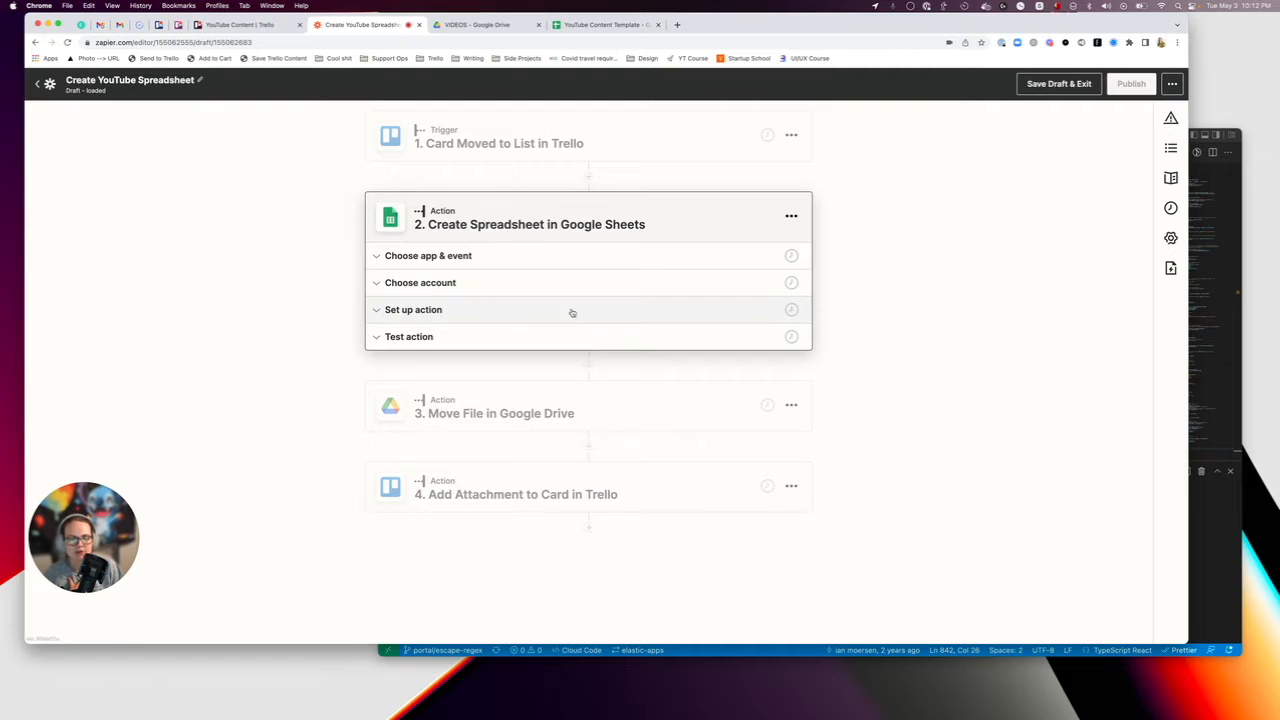
{"action": "left_click", "coordinate": [483, 255]}
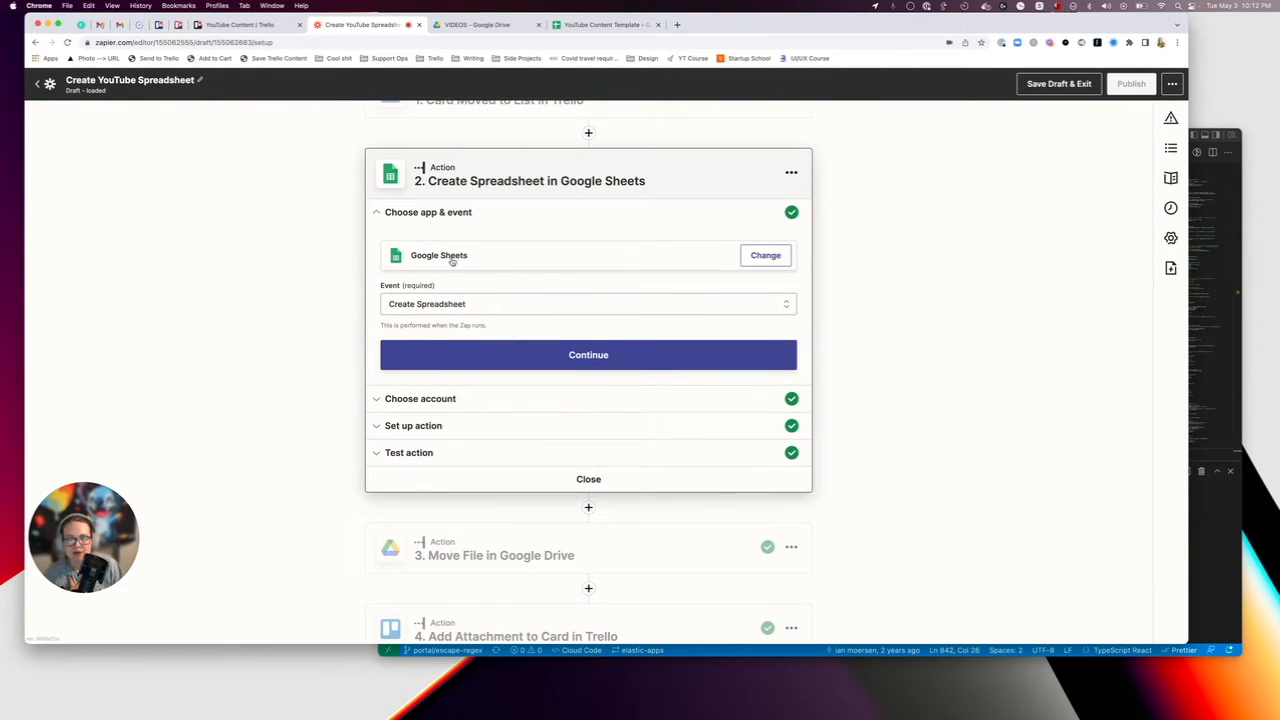
{"action": "scroll", "coordinate": [470, 330], "scroll_direction": "down", "scroll_amount": 1}
{"action": "left_click", "coordinate": [477, 361]}
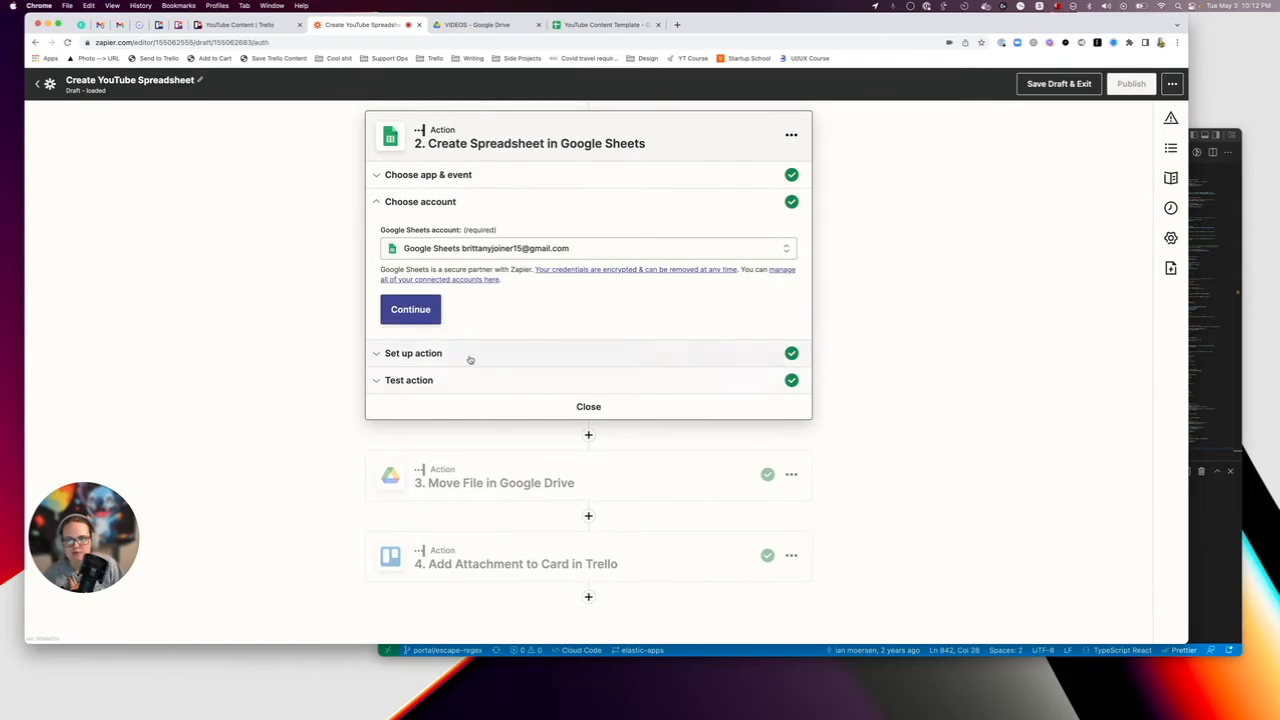
Examine the Create Spreadsheet action setup, highlighting the [VIDEO] title prefix and checking the template spreadsheet it copies.
{"action": "left_click", "coordinate": [464, 362]}
{"action": "scroll", "coordinate": [465, 367], "scroll_direction": "down", "scroll_amount": 1}
{"action": "left_click", "coordinate": [388, 234]}
{"action": "scroll", "coordinate": [389, 233], "scroll_direction": "down", "scroll_amount": 1}
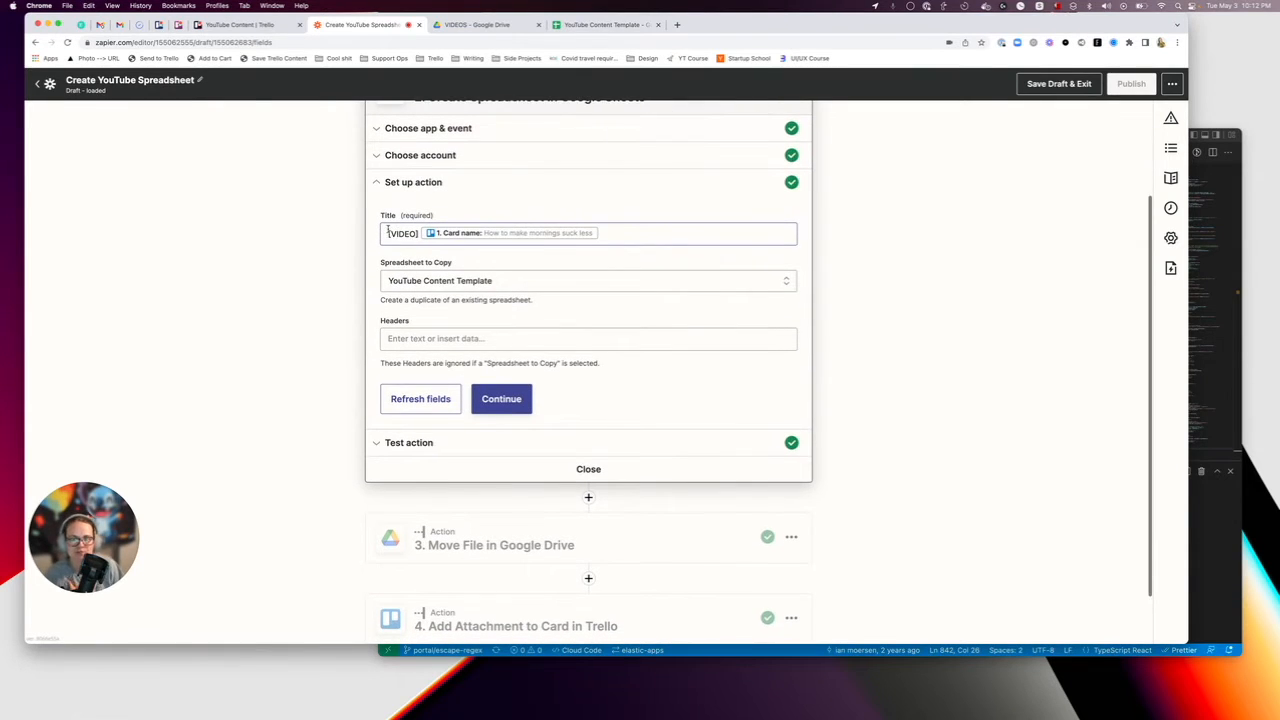
{"action": "left_click_drag", "start_coordinate": [390, 231], "coordinate": [421, 232]}
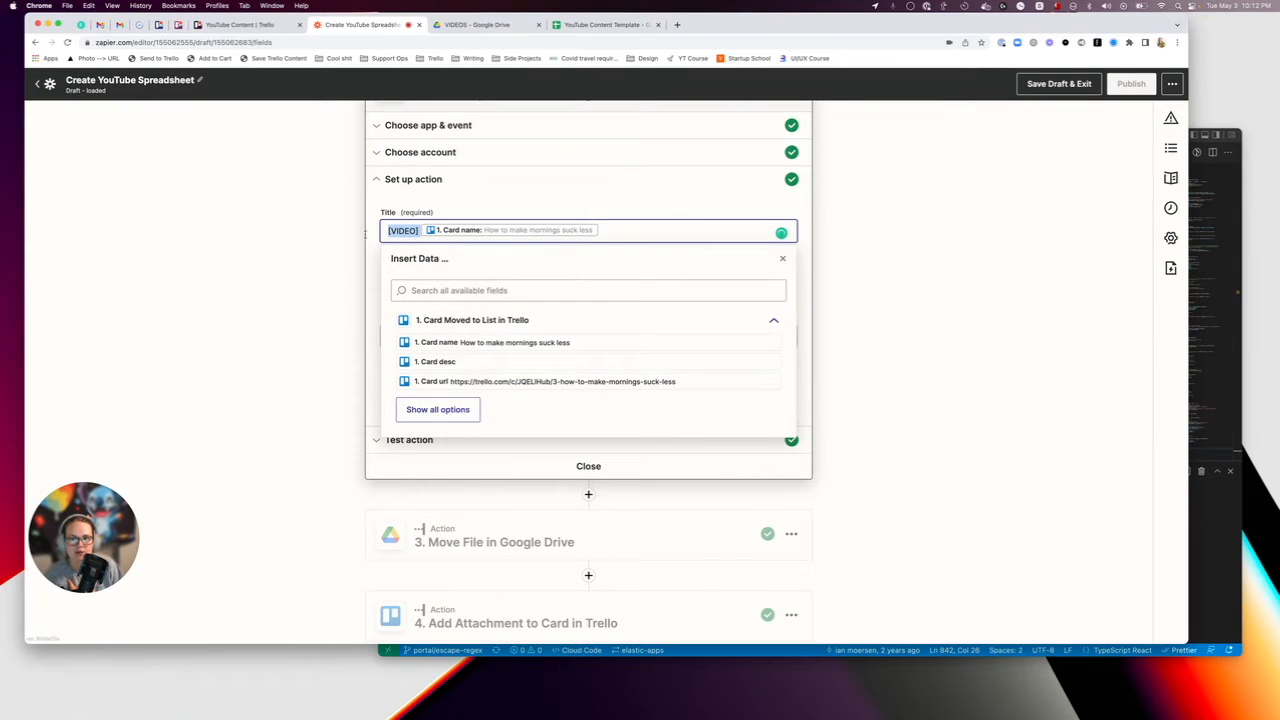
{"action": "left_click", "coordinate": [329, 240]}
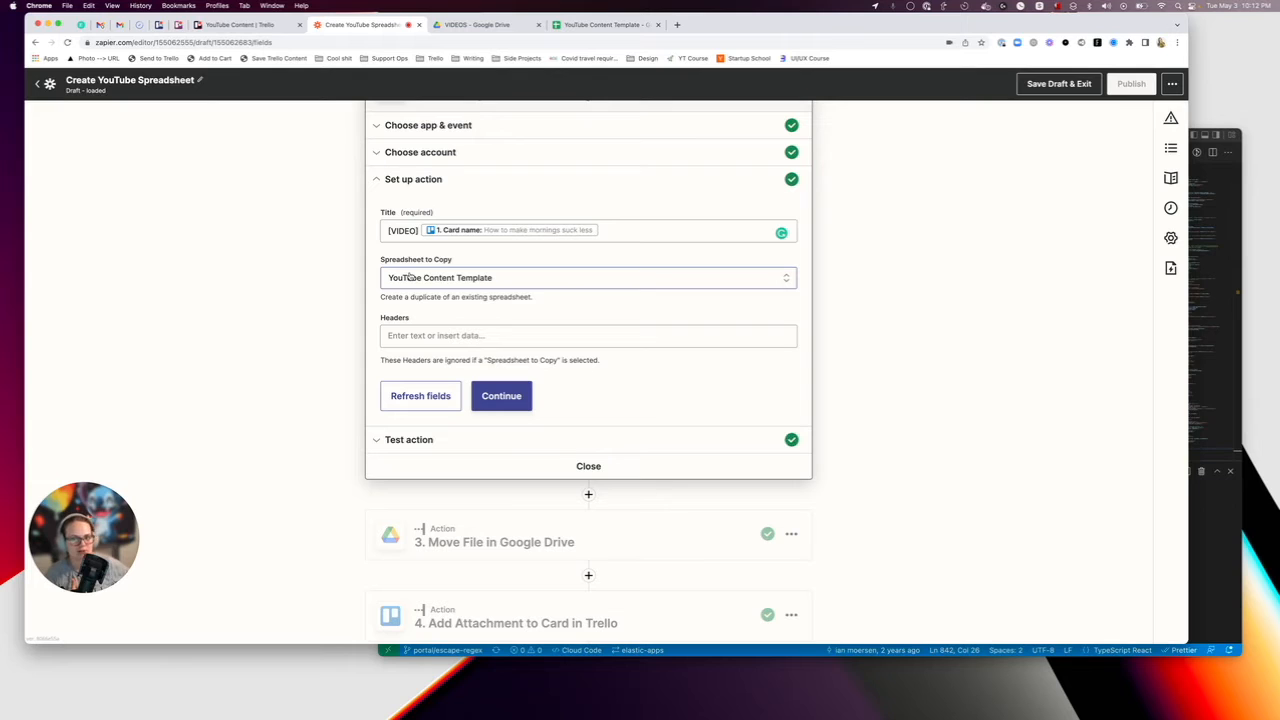
{"action": "left_click", "coordinate": [605, 23]}
{"action": "left_click", "coordinate": [361, 25]}
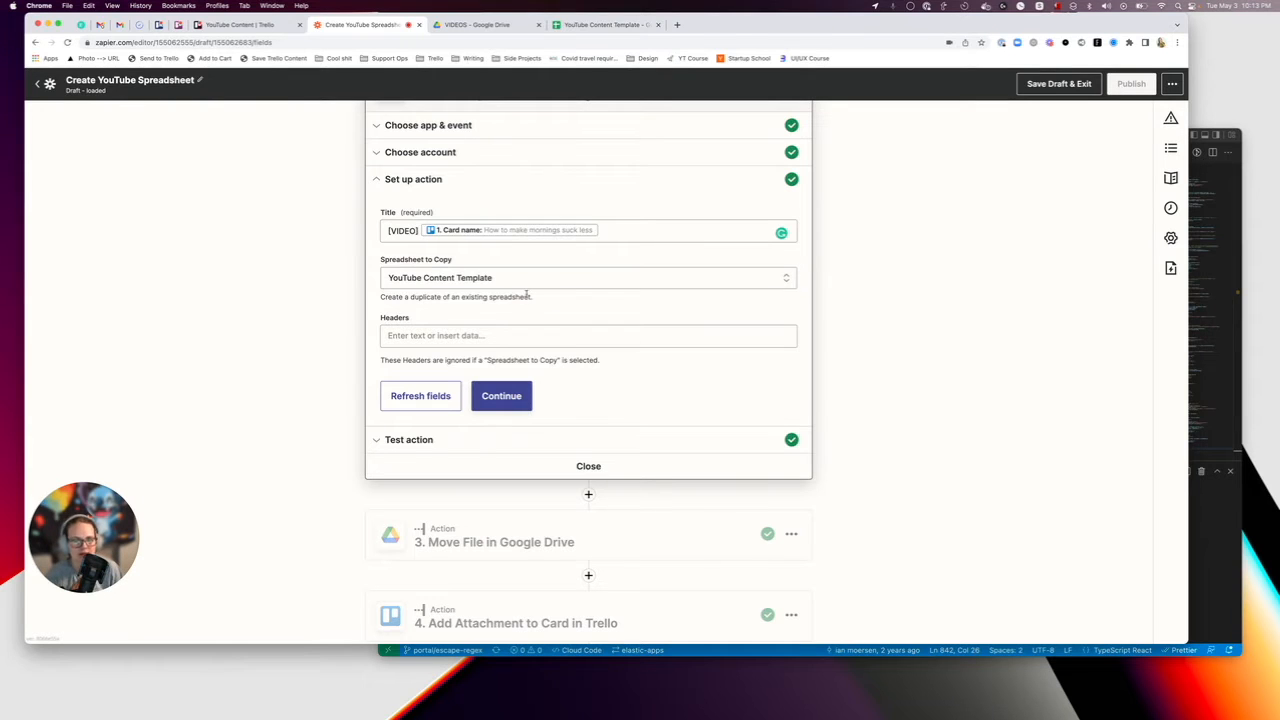
Go through the "Move File in Google Drive" action's event and account sections to its file and destination folder setup.
{"action": "scroll", "coordinate": [534, 296], "scroll_direction": "down", "scroll_amount": 1}
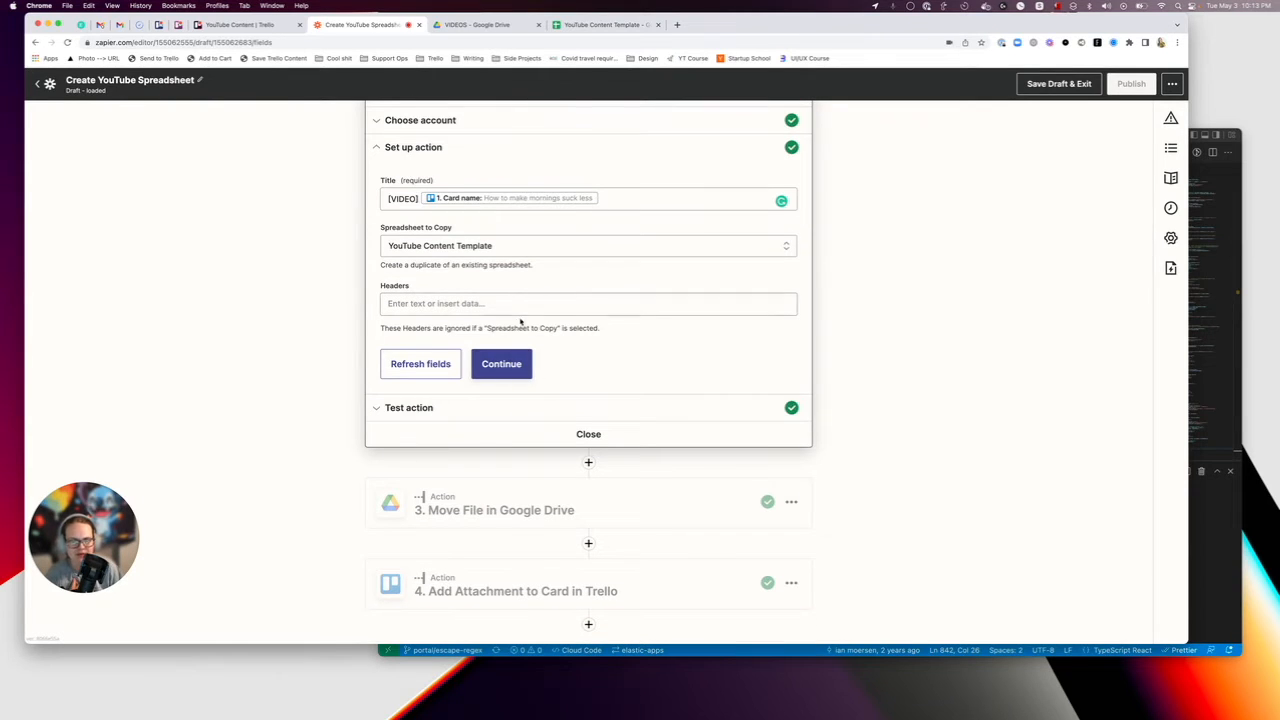
{"action": "scroll", "coordinate": [516, 320], "scroll_direction": "down", "scroll_amount": 1}
{"action": "left_click", "coordinate": [485, 476]}
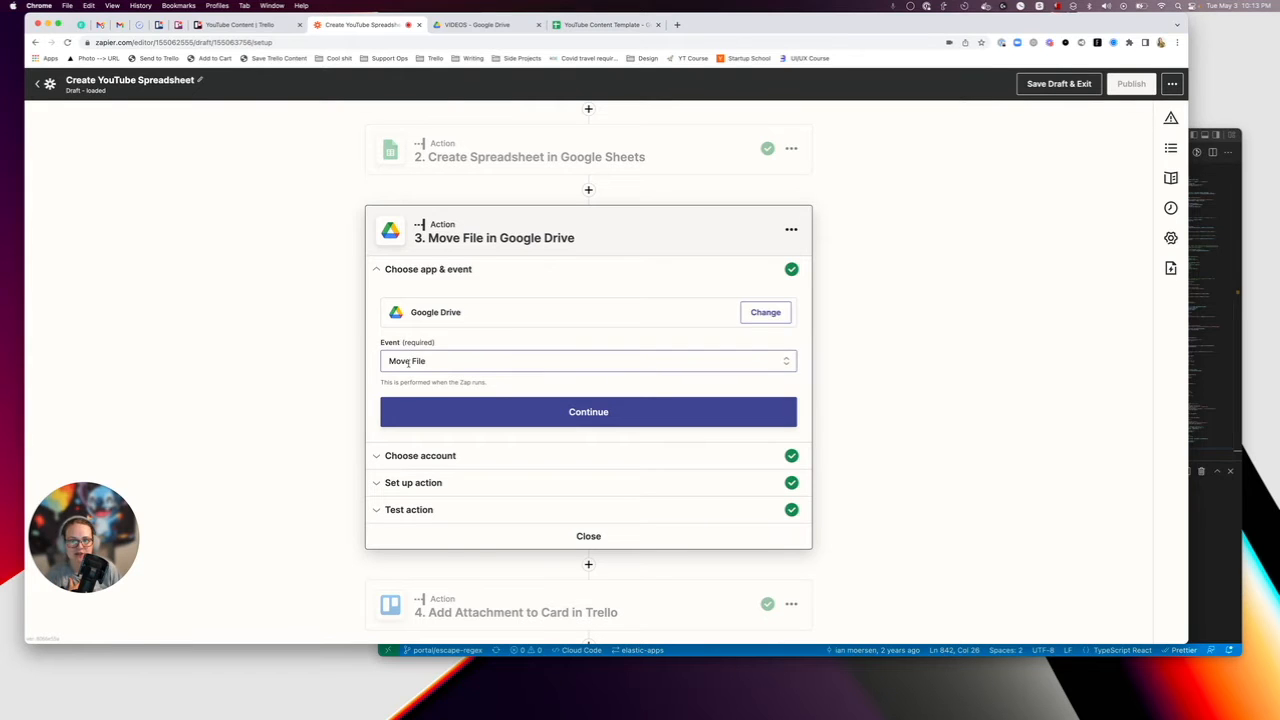
{"action": "left_click", "coordinate": [470, 414]}
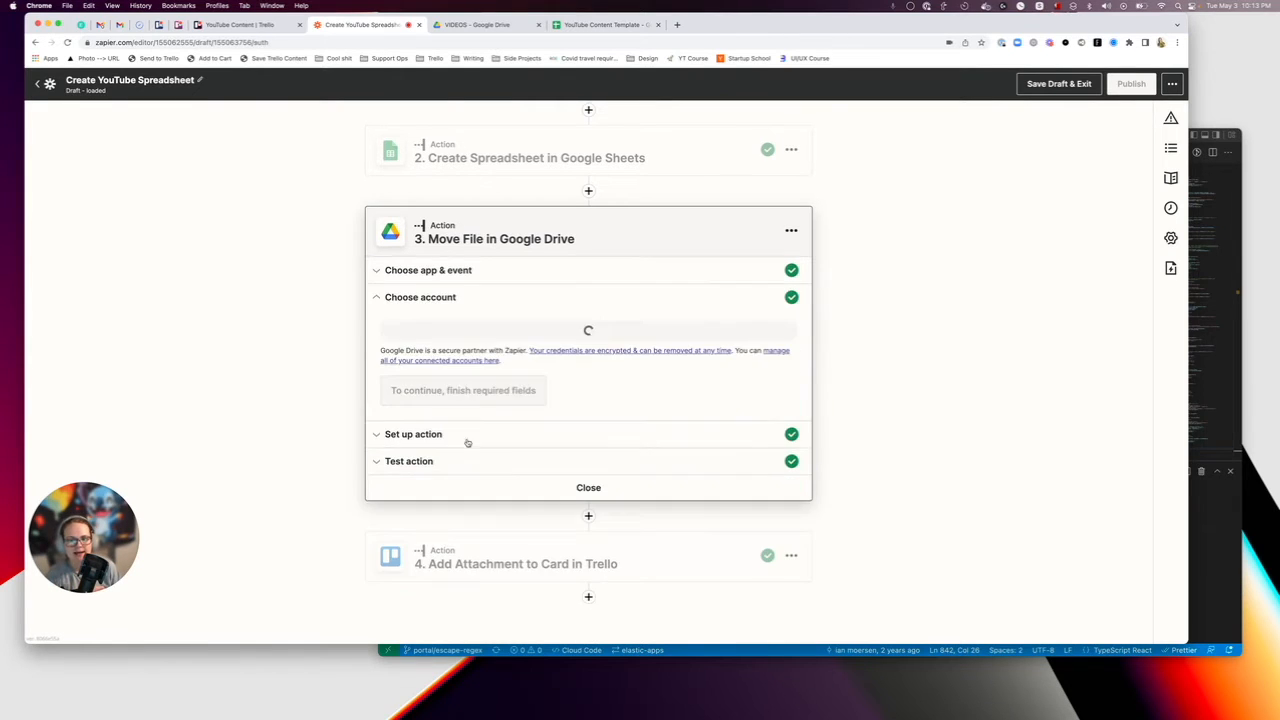
{"action": "left_click", "coordinate": [428, 452]}
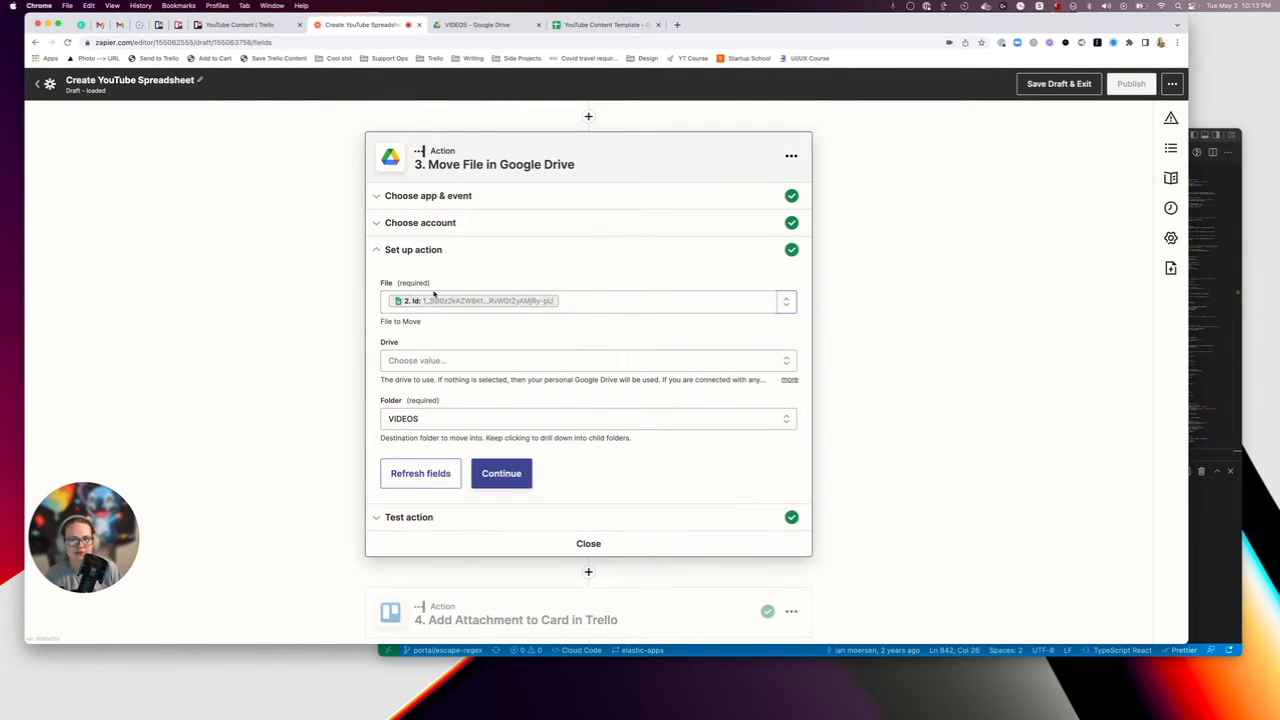
Explore the data options for the Move File action's File field, searching for "file" and comparing listed files with the Create Spreadsheet outputs.
{"action": "left_click", "coordinate": [583, 300]}
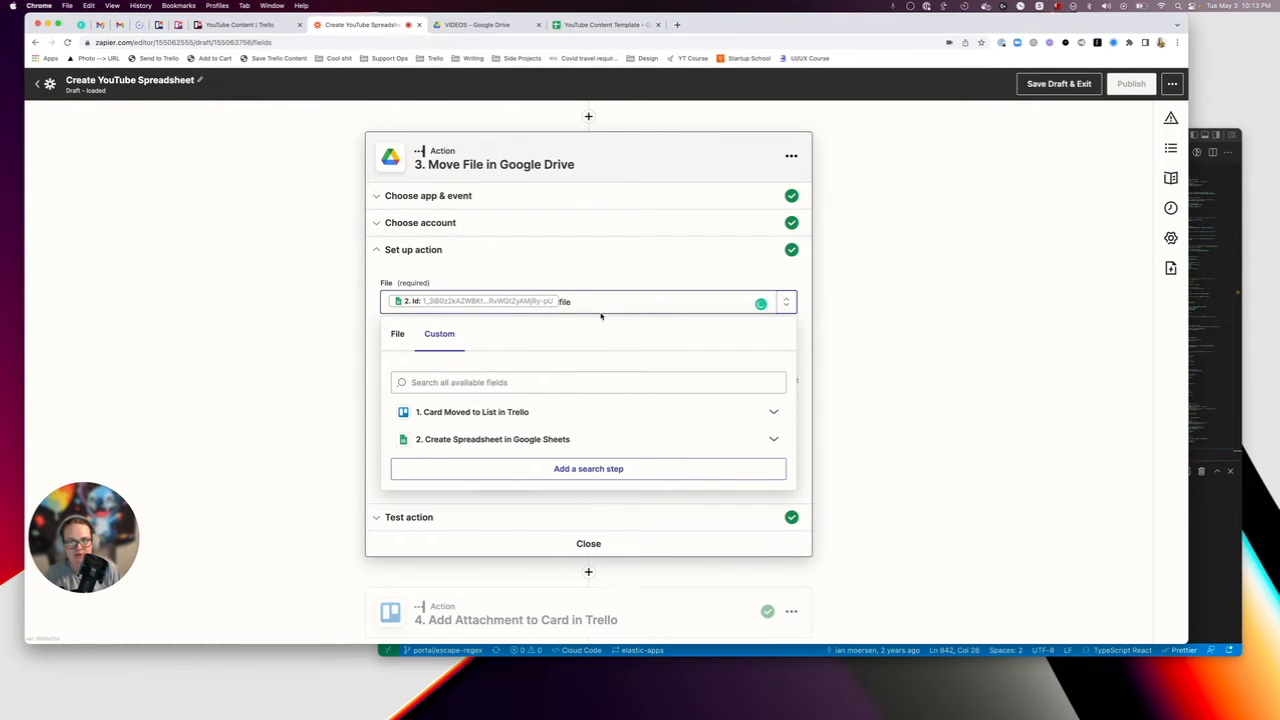
{"action": "left_click", "coordinate": [423, 381]}
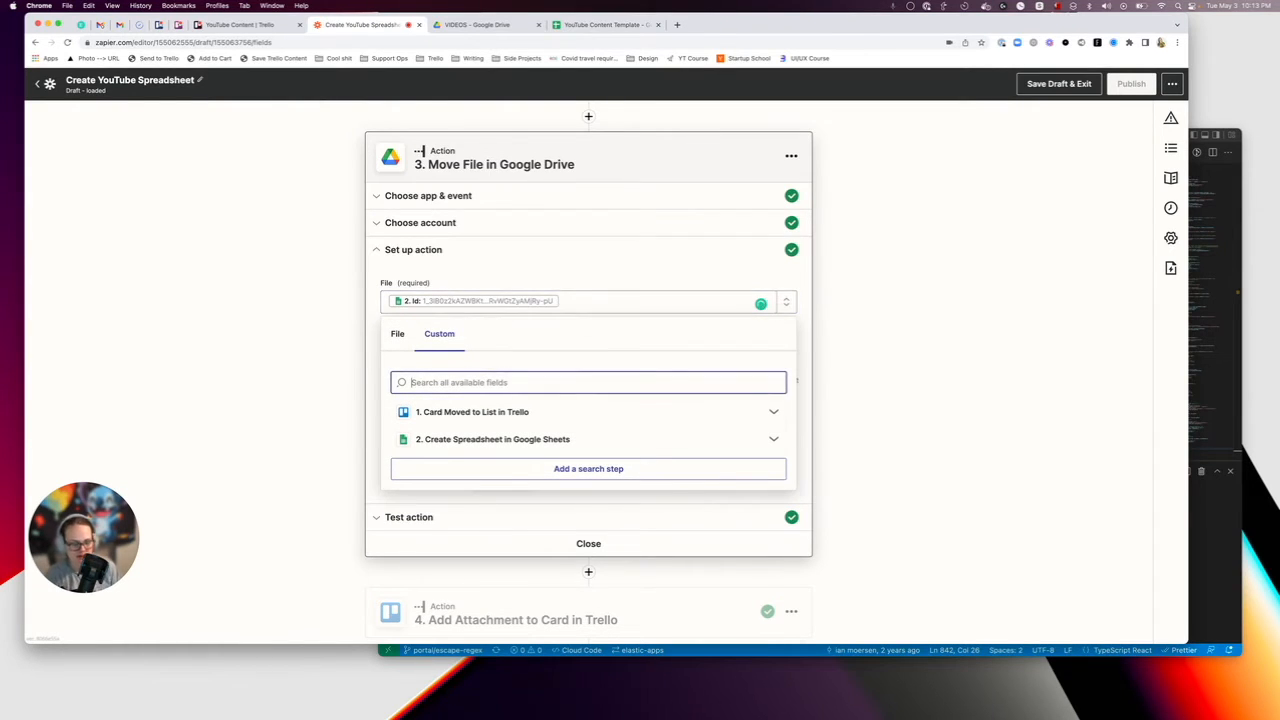
{"action": "type", "text": "file"}
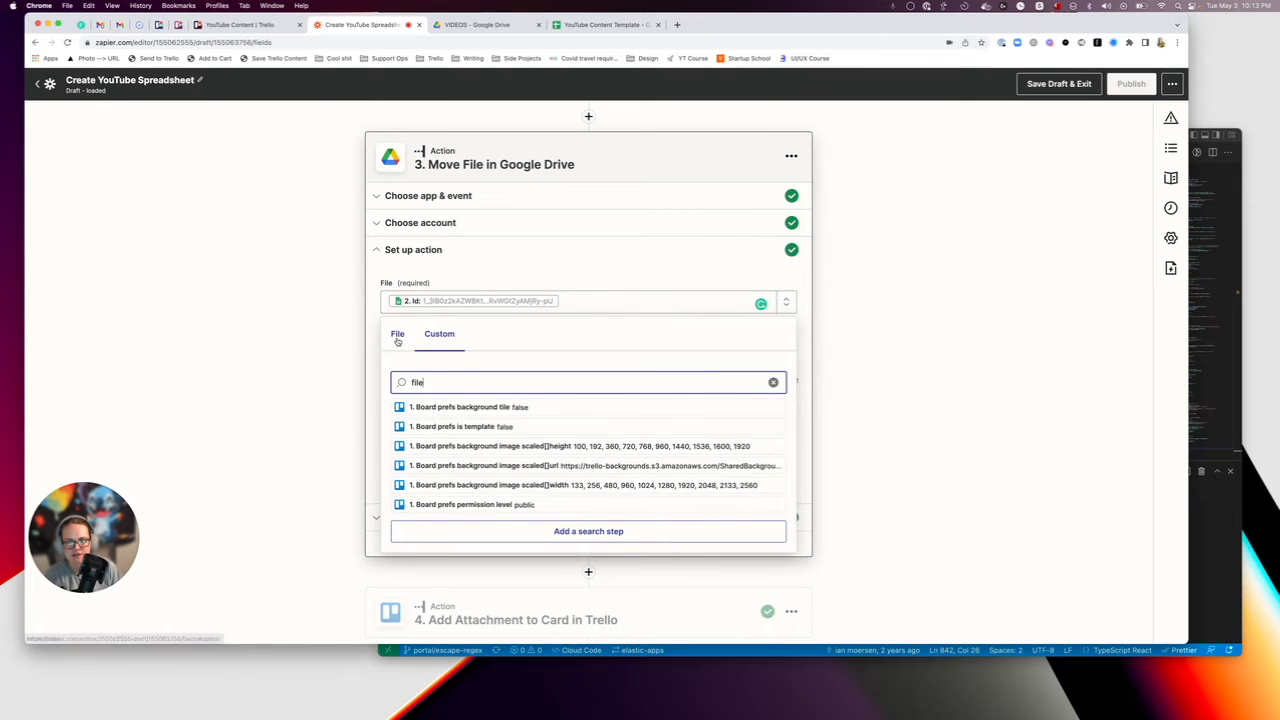
{"action": "left_click", "coordinate": [397, 336]}
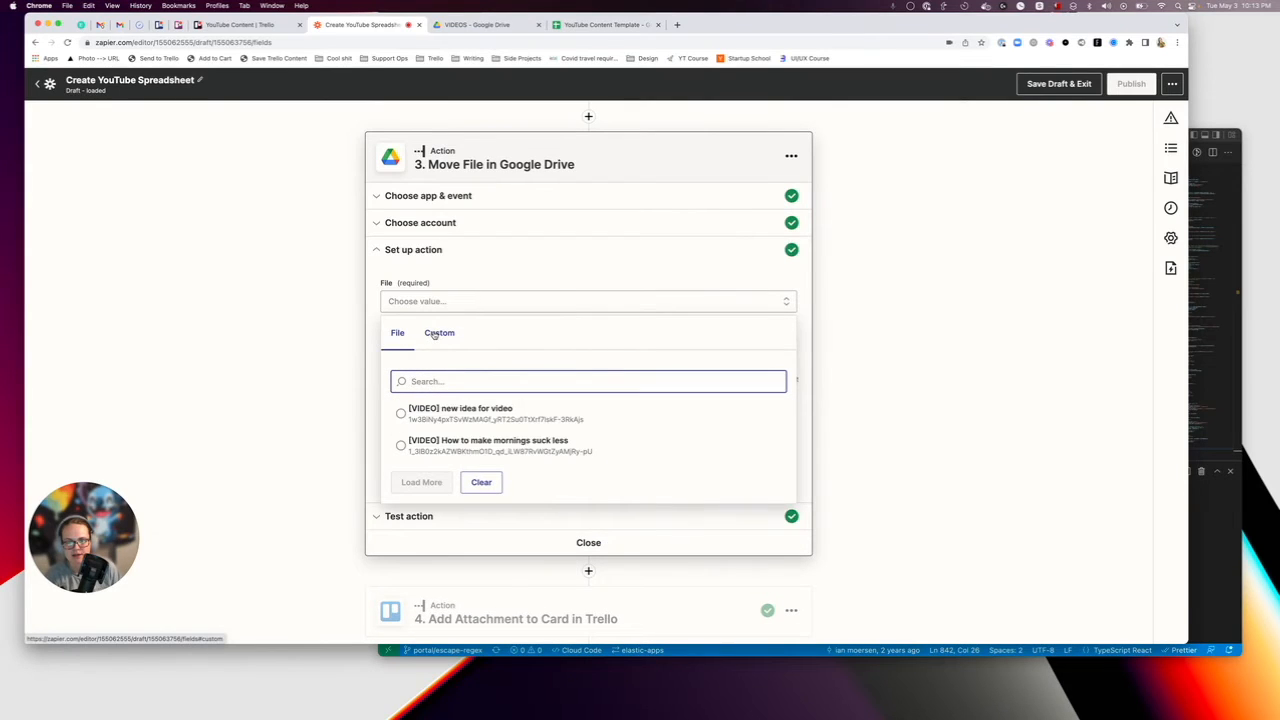
{"action": "left_click", "coordinate": [437, 333]}
{"action": "left_click", "coordinate": [435, 442]}
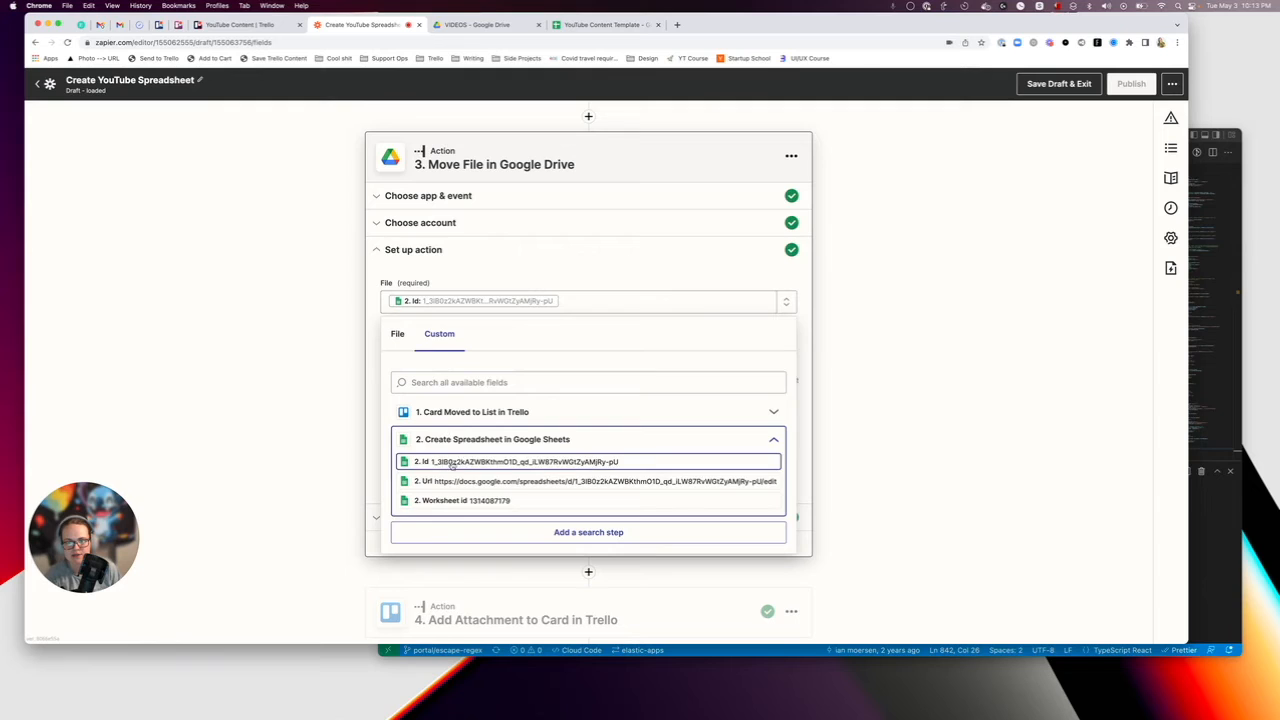
{"action": "left_click", "coordinate": [430, 382]}
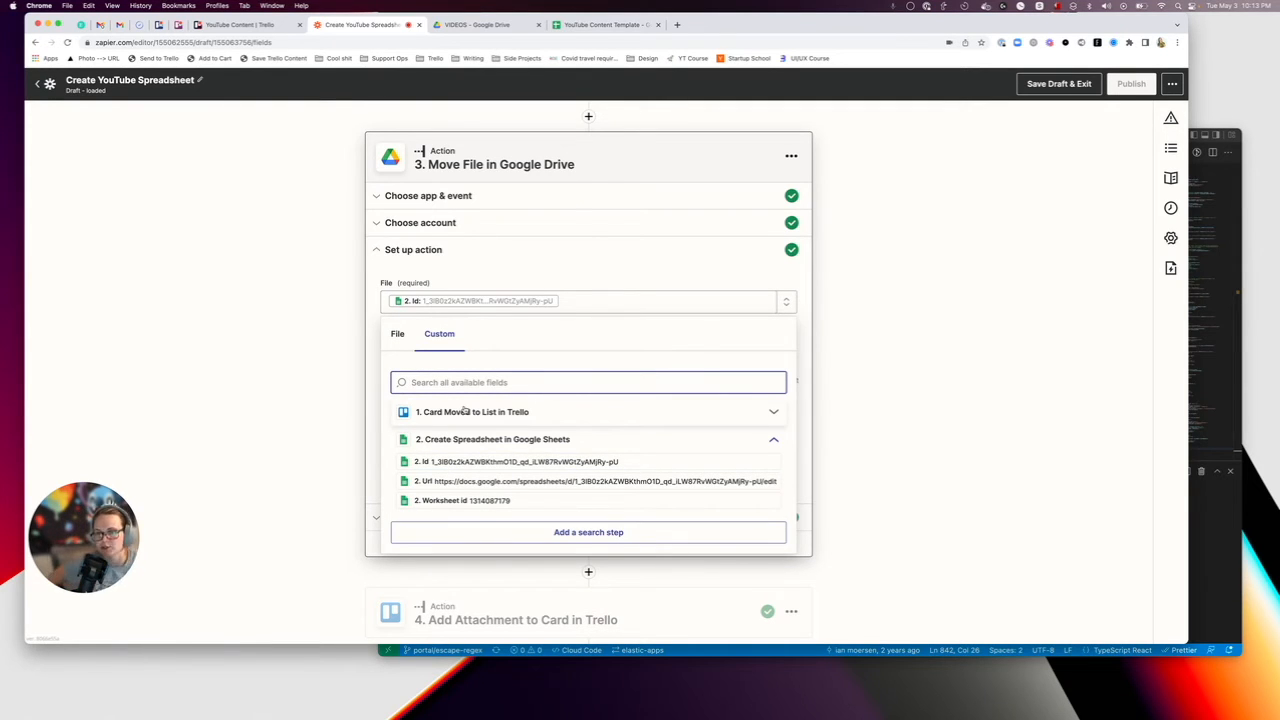
{"action": "left_click", "coordinate": [480, 257]}
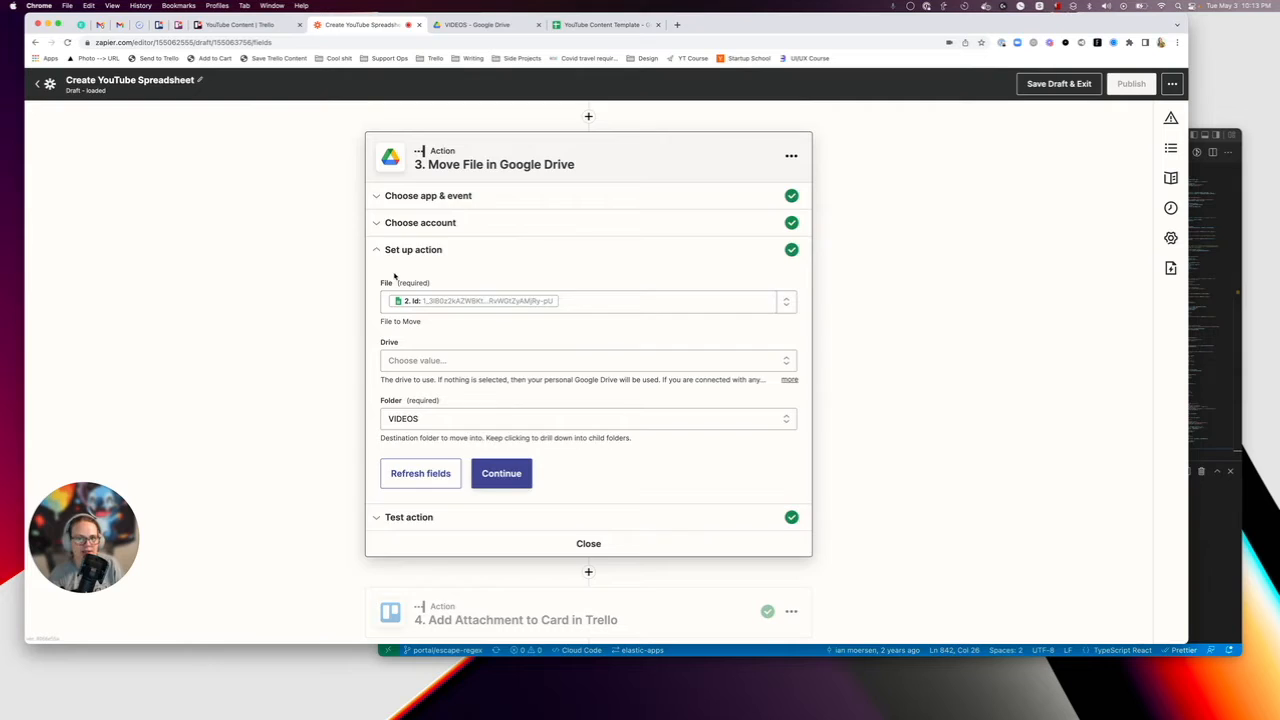
Open the "Add Attachment to Card in Trello" action and examine how its card and URL attachment fields are set up.
{"action": "scroll", "coordinate": [395, 276], "scroll_direction": "up", "scroll_amount": 3}
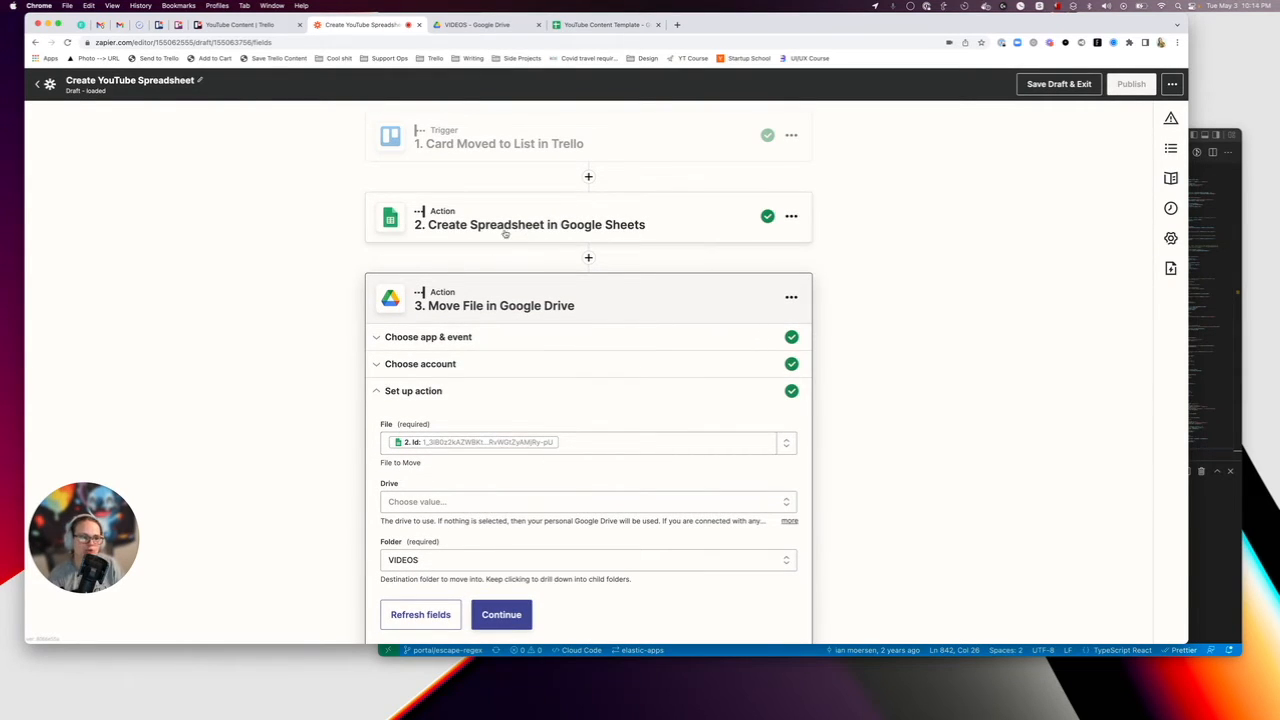
{"action": "scroll", "coordinate": [400, 430], "scroll_direction": "down", "scroll_amount": 3}
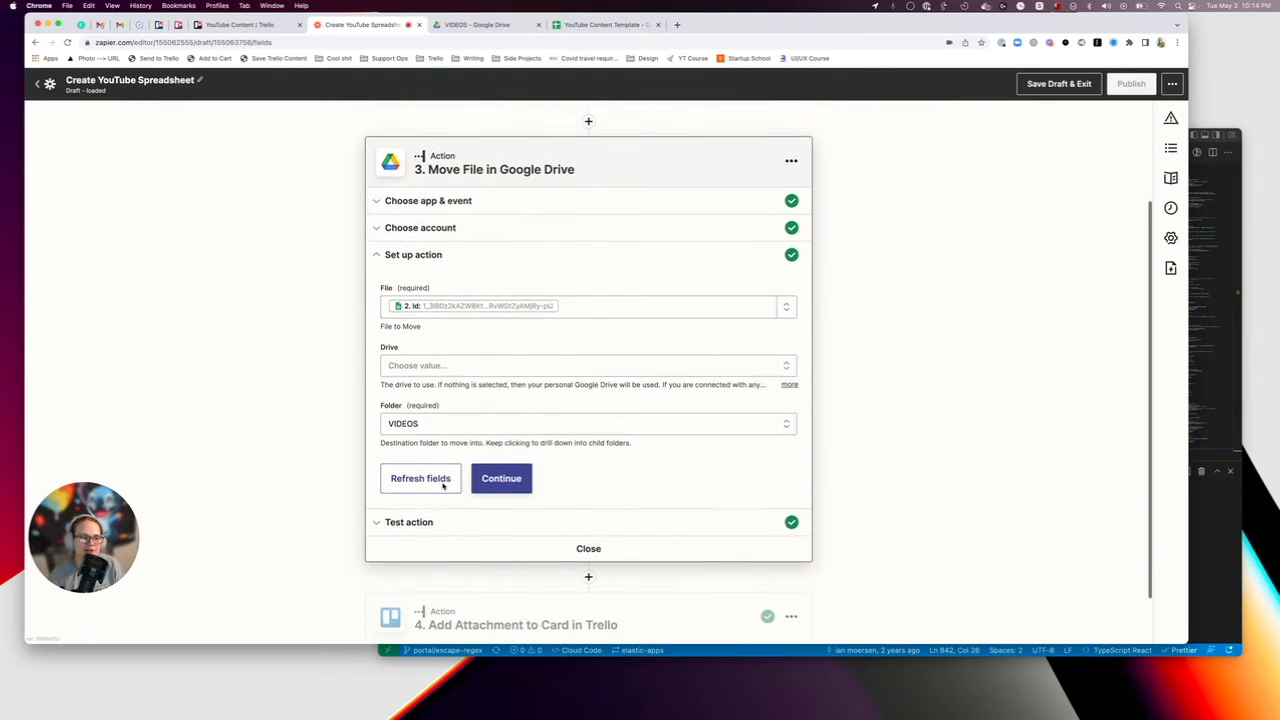
{"action": "scroll", "coordinate": [434, 480], "scroll_direction": "down", "scroll_amount": 1}
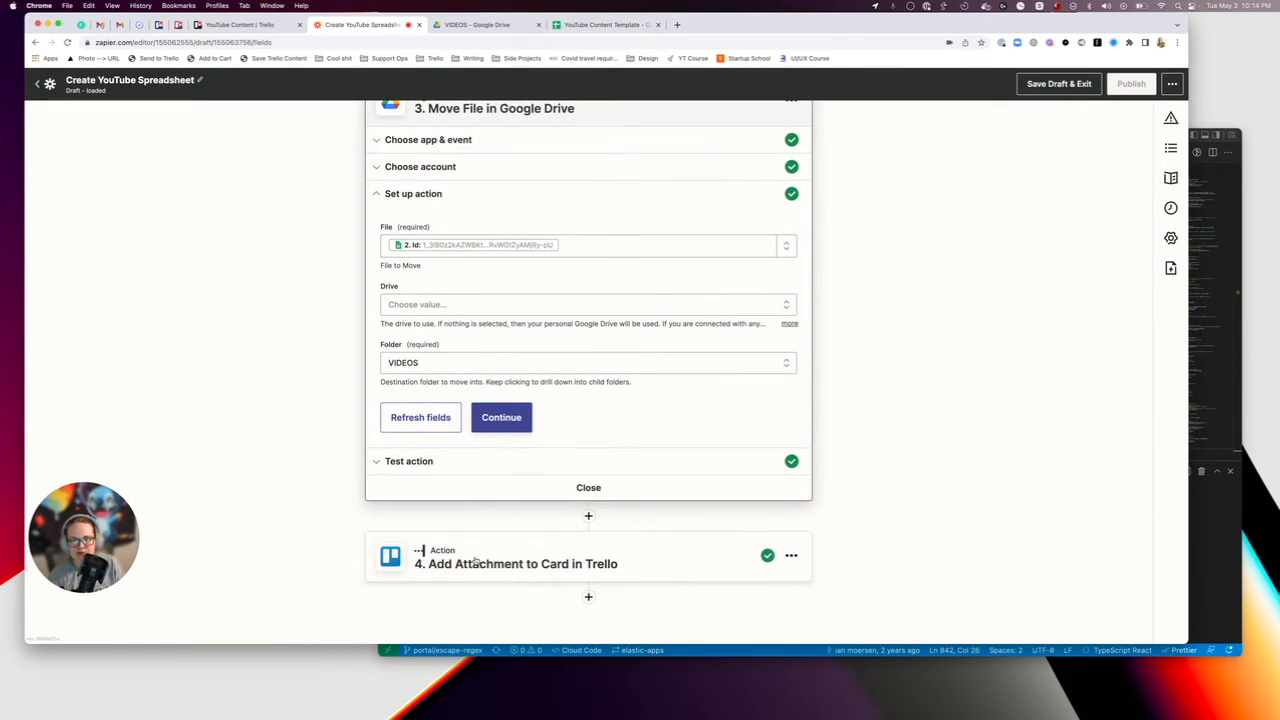
{"action": "left_click", "coordinate": [514, 559]}
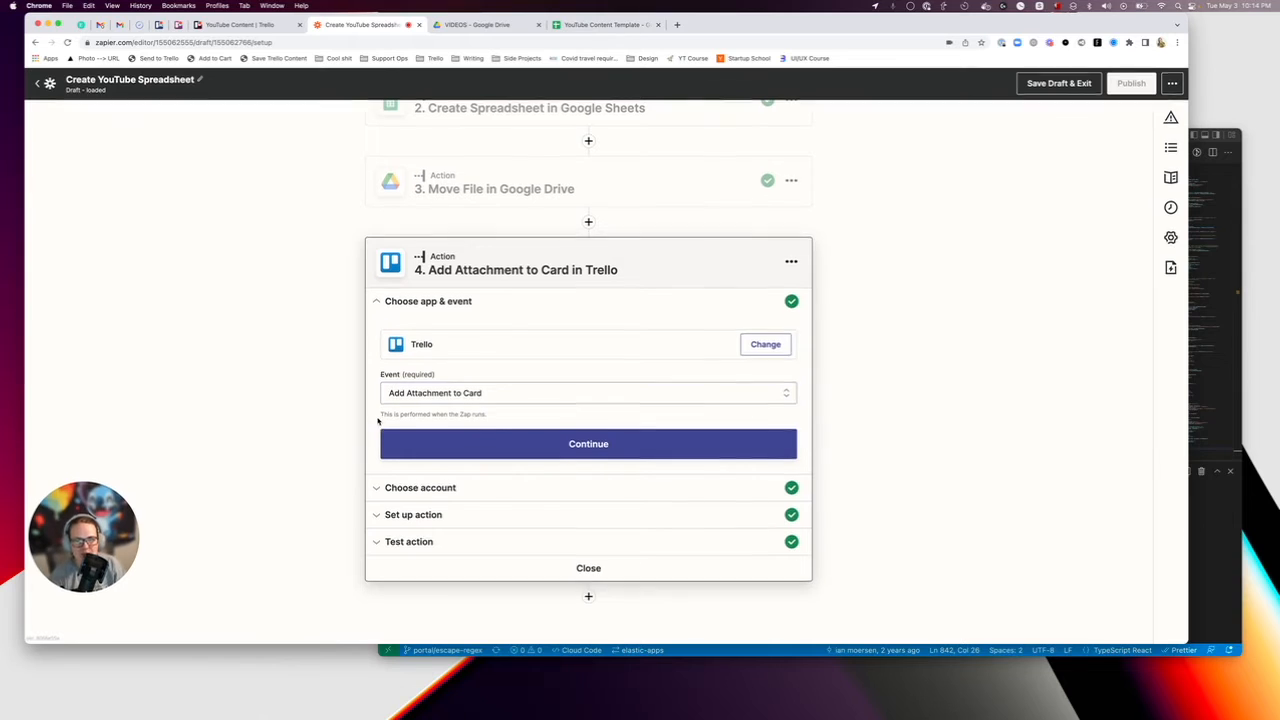
{"action": "left_click", "coordinate": [447, 515]}
{"action": "scroll", "coordinate": [482, 478], "scroll_direction": "down", "scroll_amount": 1}
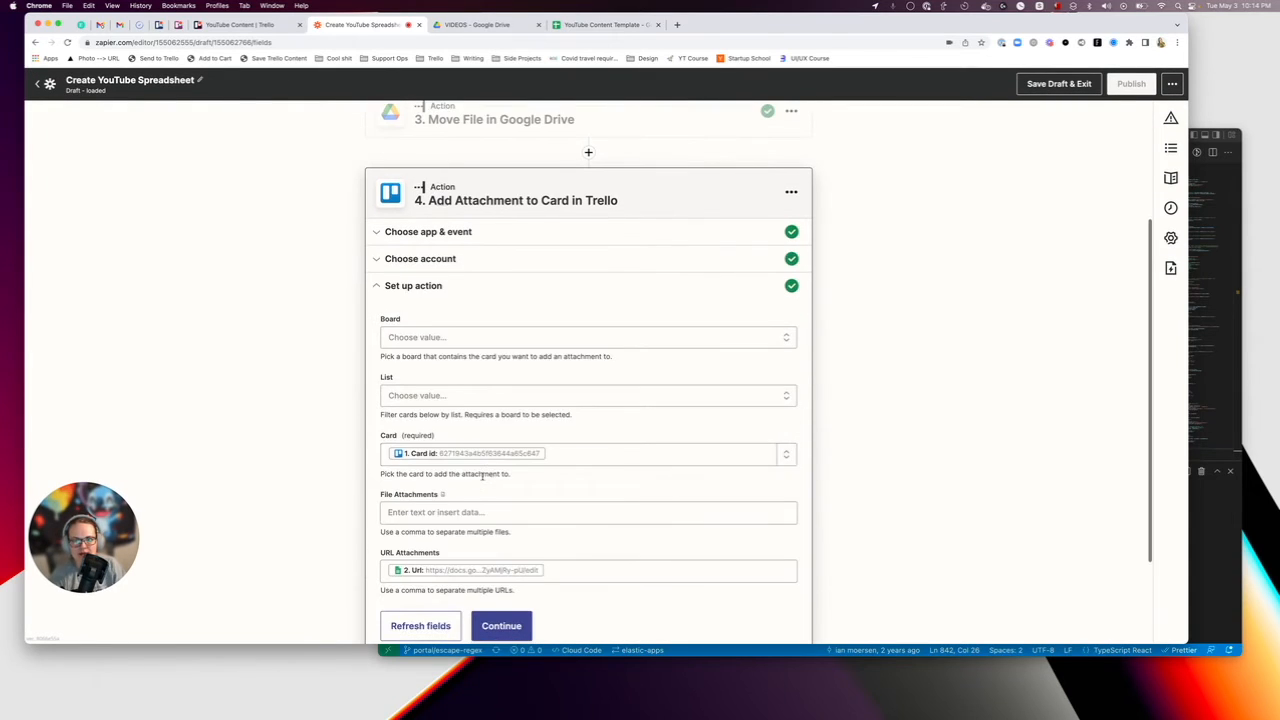
{"action": "scroll", "coordinate": [423, 341], "scroll_direction": "down", "scroll_amount": 1}
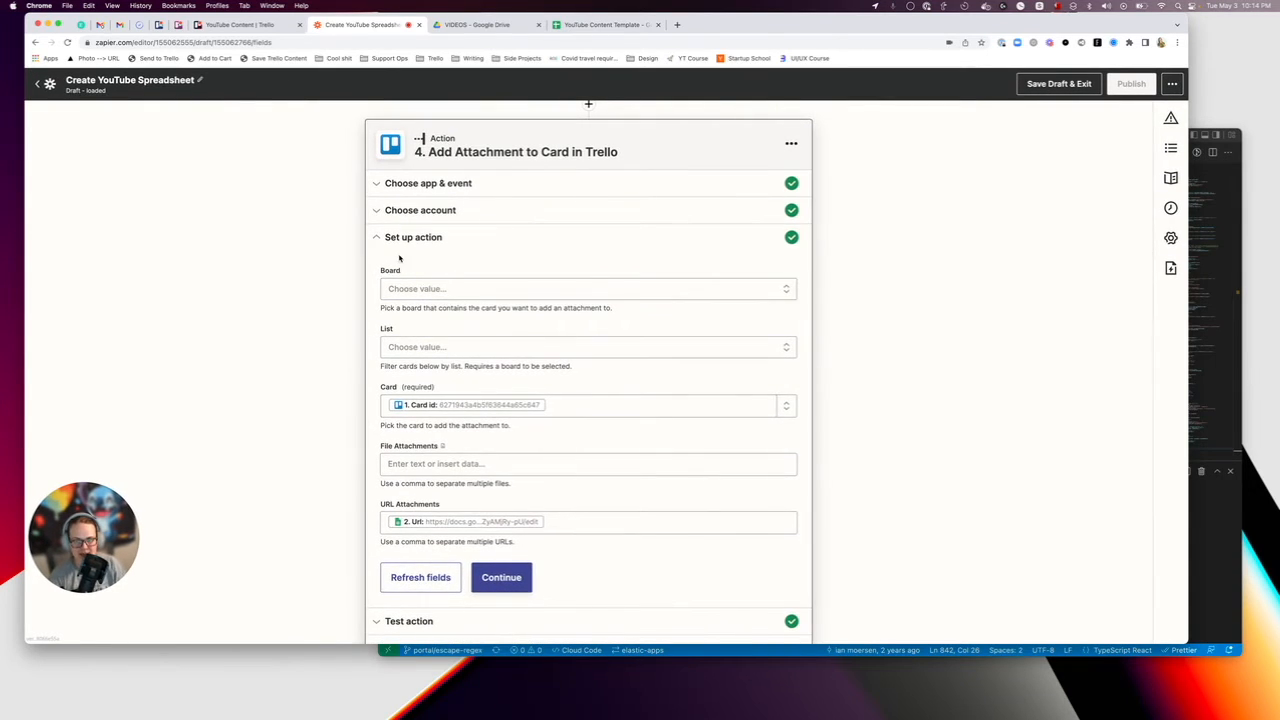
{"action": "scroll", "coordinate": [410, 298], "scroll_direction": "down", "scroll_amount": 1}
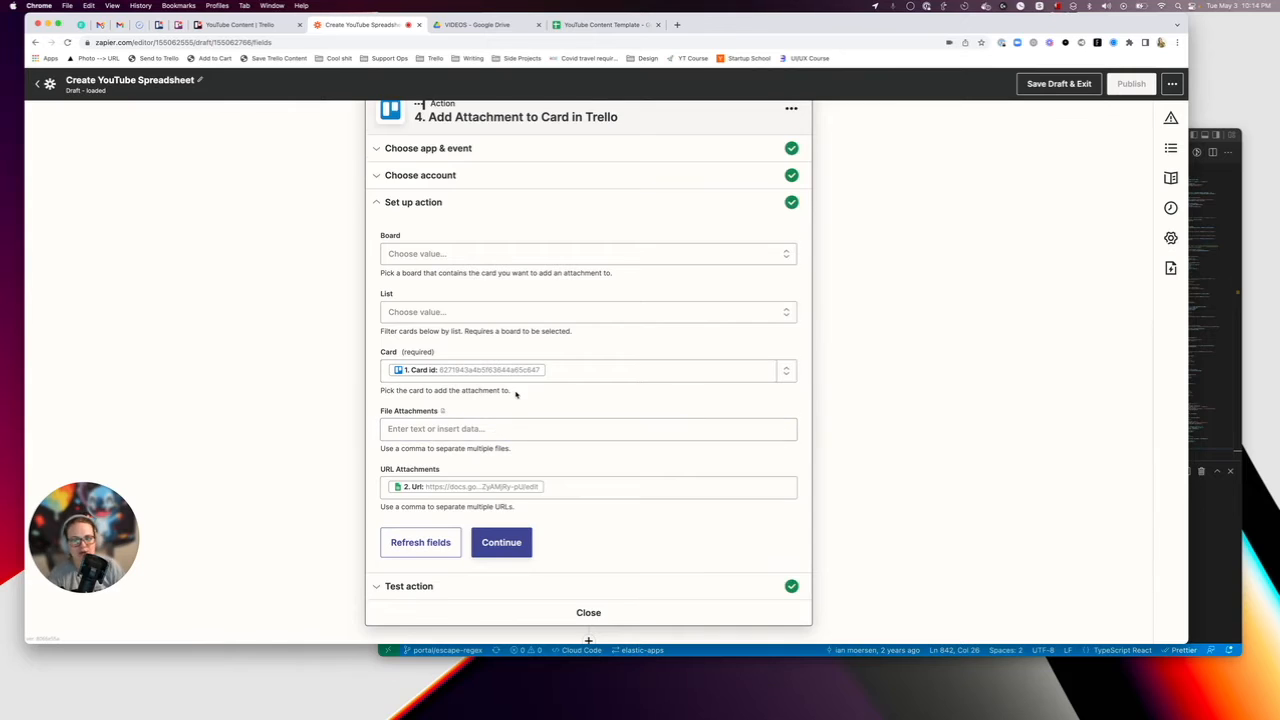
{"action": "scroll", "coordinate": [463, 448], "scroll_direction": "down", "scroll_amount": 2}
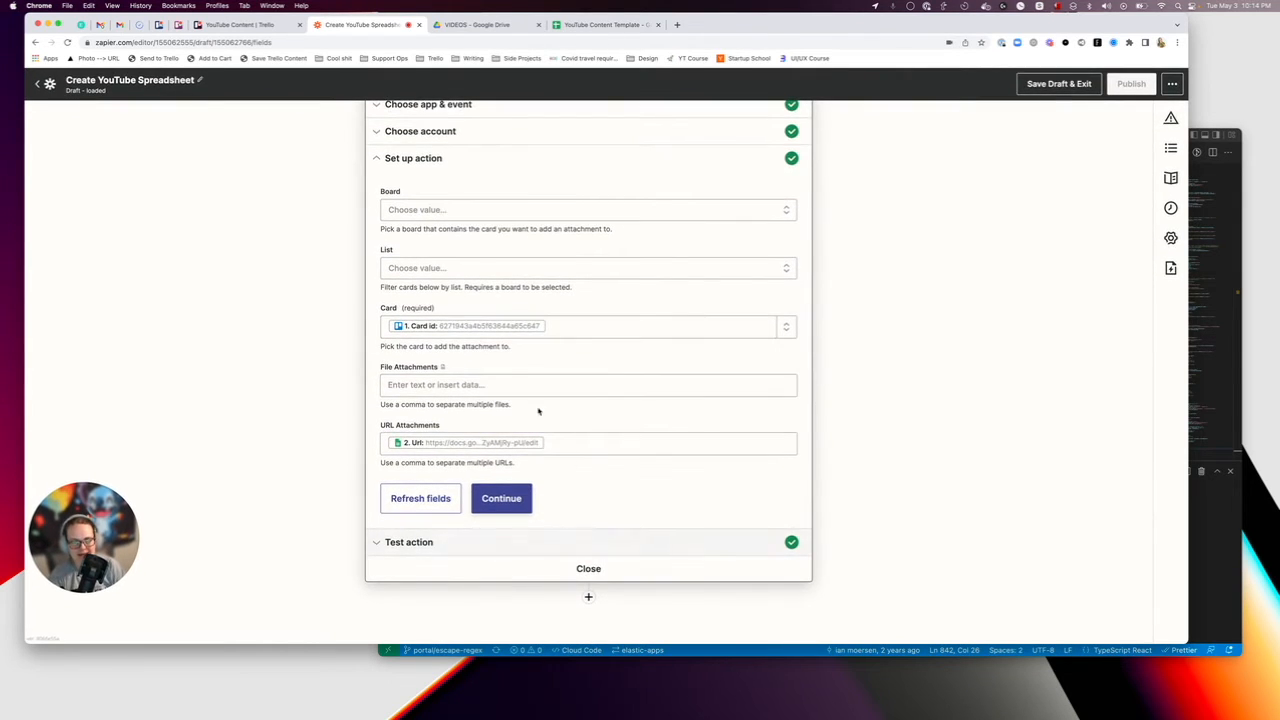
{"action": "scroll", "coordinate": [511, 381], "scroll_direction": "up", "scroll_amount": 1}
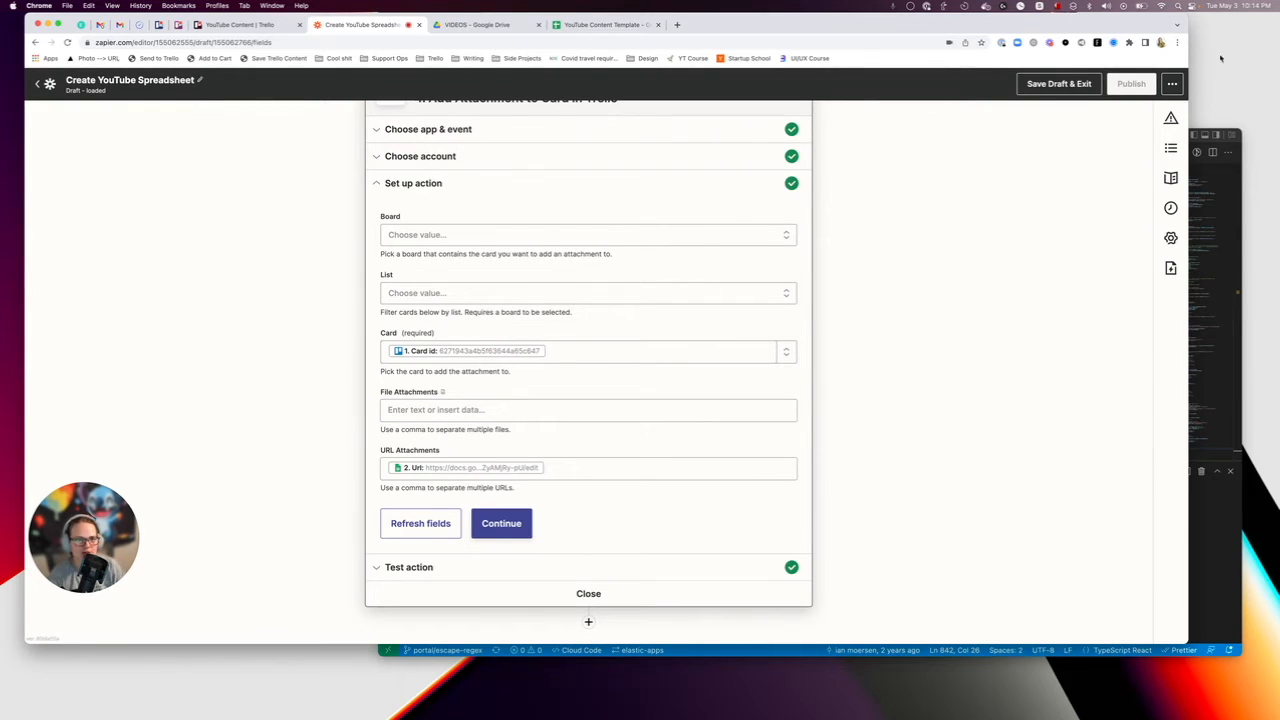
Reopen the Create Spreadsheet action's app and event section and look over the order of the Zap's remaining actions.
{"action": "left_click", "coordinate": [1172, 84]}
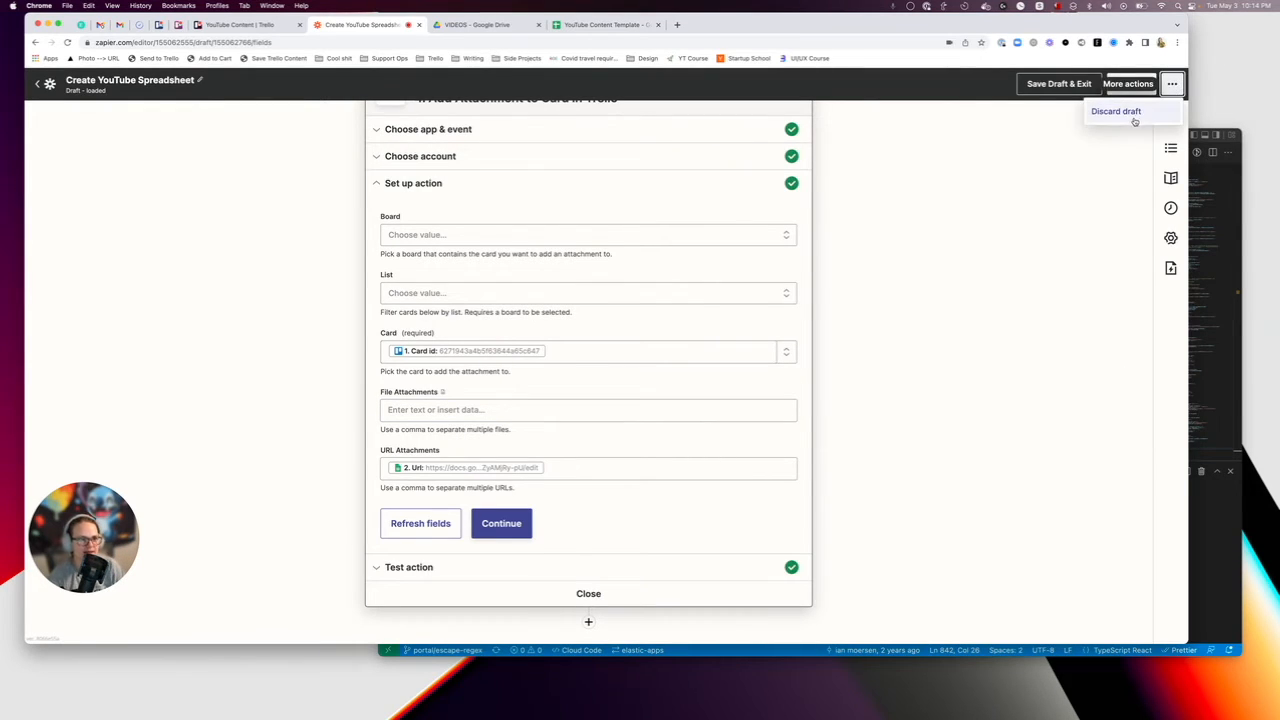
{"action": "left_click", "coordinate": [897, 172]}
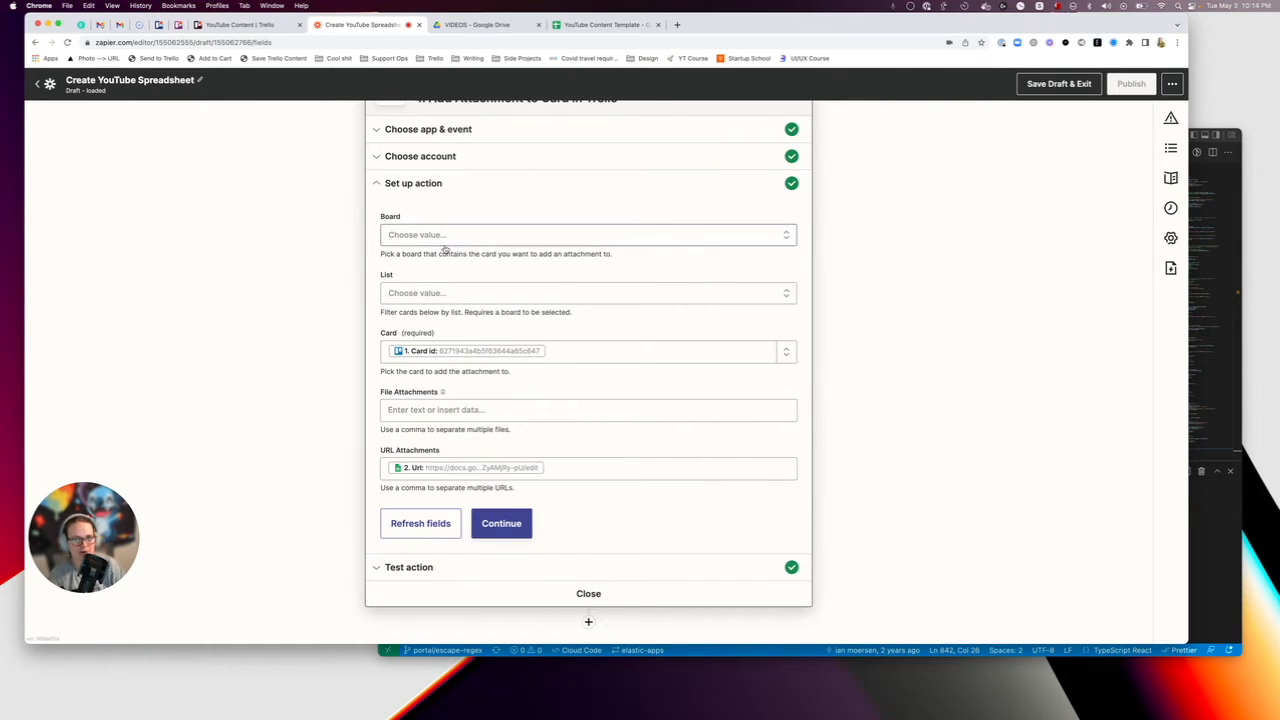
{"action": "scroll", "coordinate": [470, 240], "scroll_direction": "up", "scroll_amount": 5}
{"action": "left_click", "coordinate": [478, 228]}
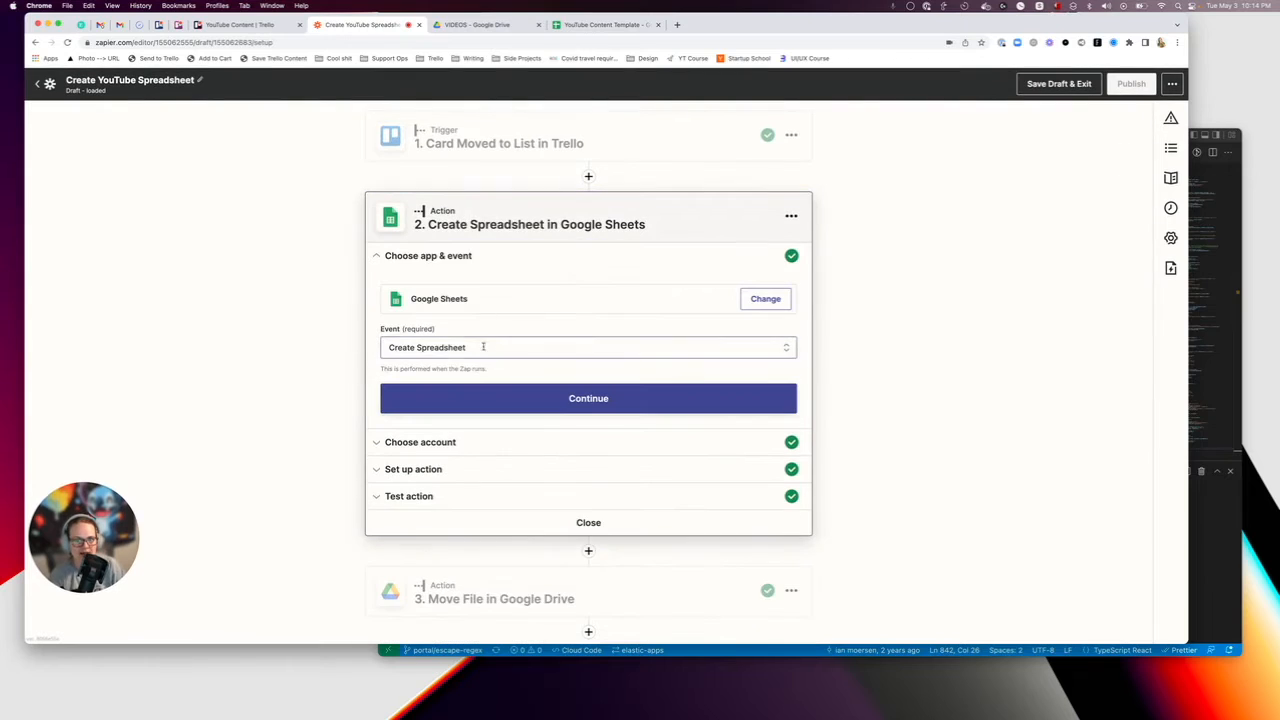
{"action": "scroll", "coordinate": [508, 328], "scroll_direction": "down", "scroll_amount": 1}
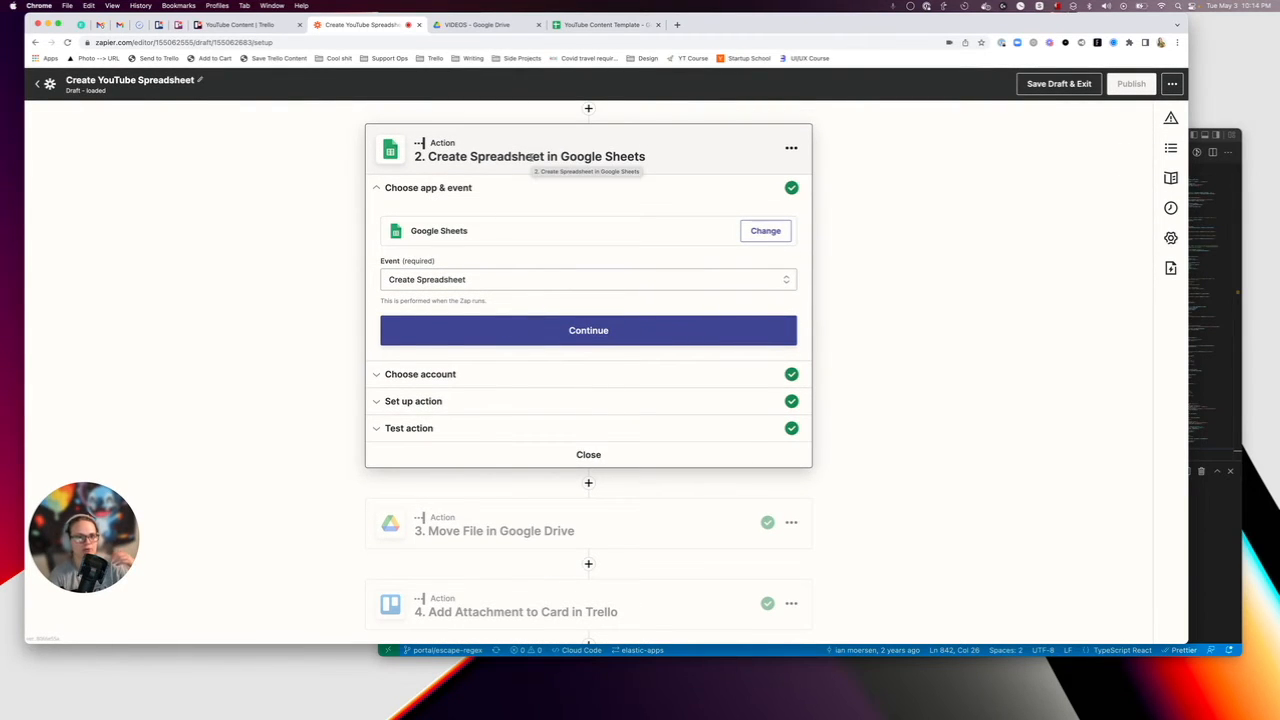
{"action": "scroll", "coordinate": [531, 158], "scroll_direction": "down", "scroll_amount": 1}
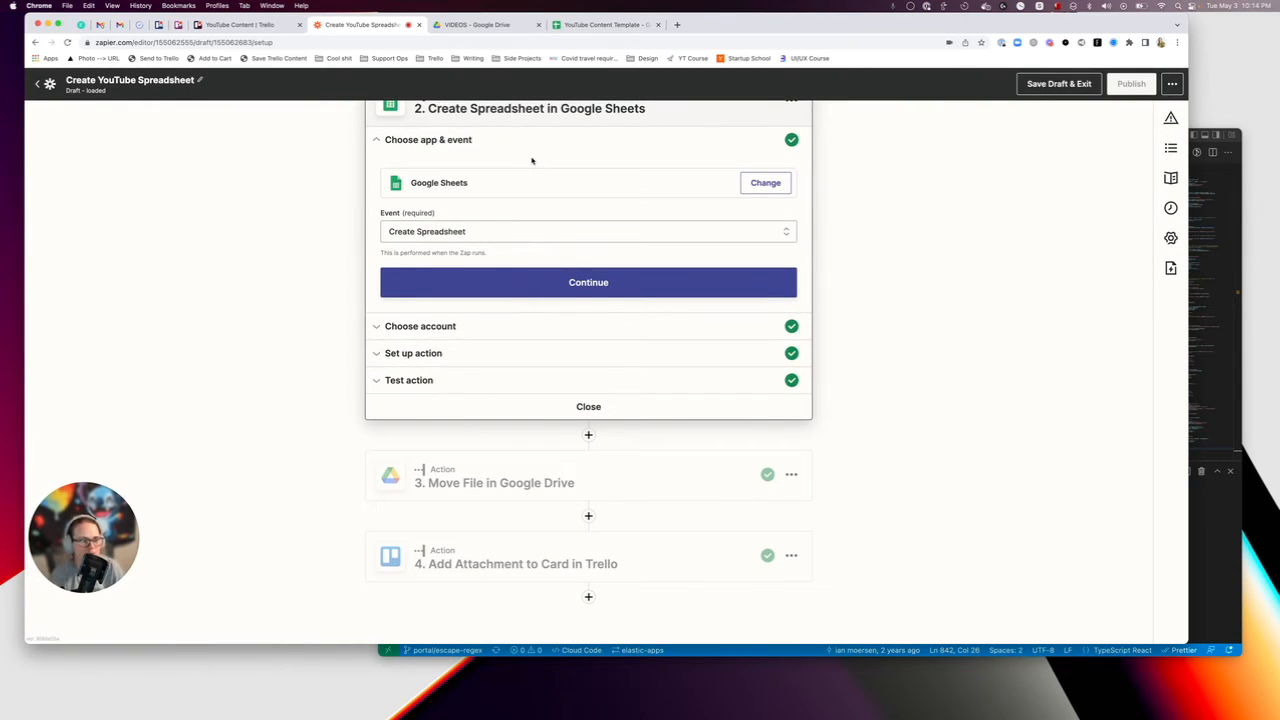
{"action": "scroll", "coordinate": [530, 158], "scroll_direction": "up", "scroll_amount": 2}
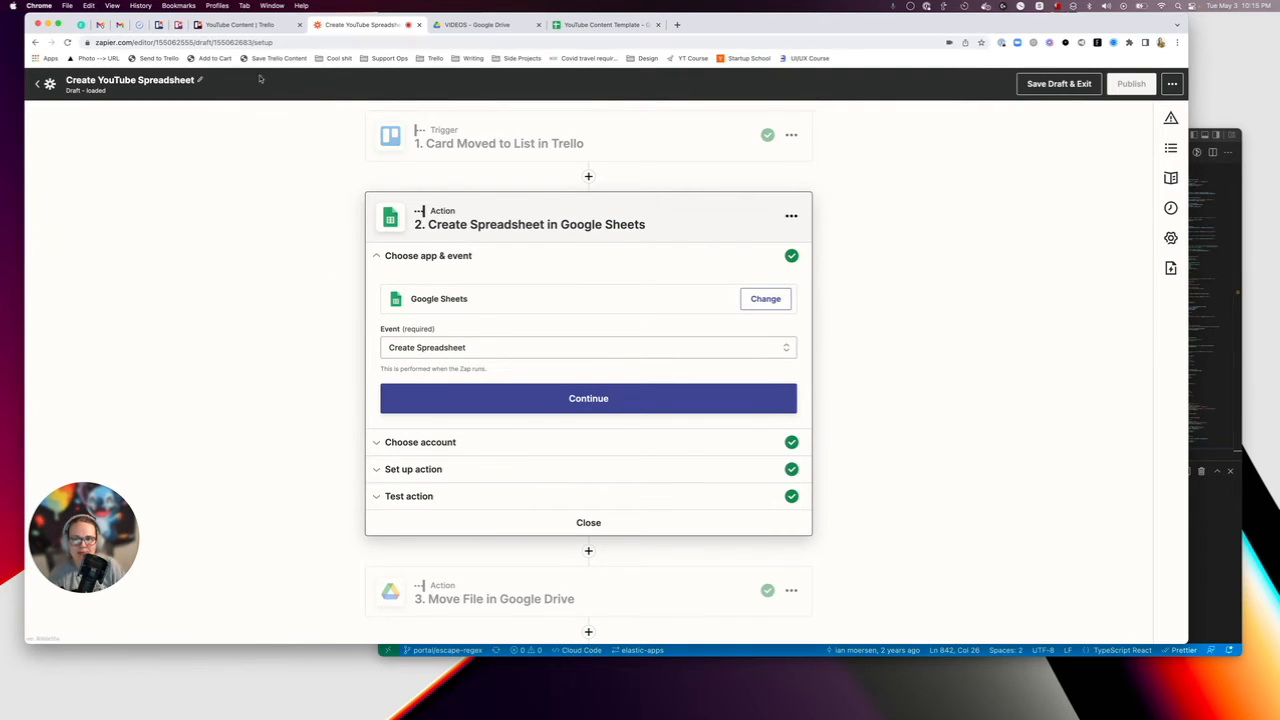
{"action": "scroll", "coordinate": [306, 197], "scroll_direction": "down", "scroll_amount": 2}
{"action": "scroll", "coordinate": [306, 197], "scroll_direction": "up", "scroll_amount": 2}
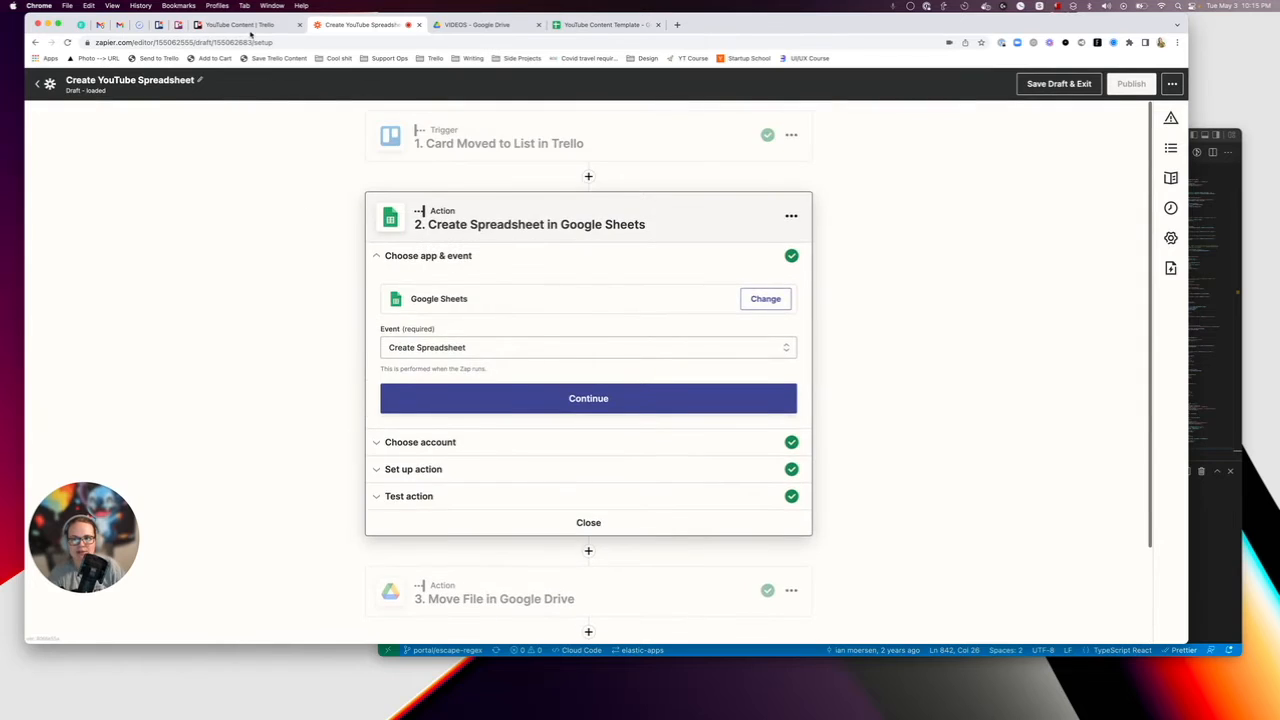
Switch to the Trello board, open the spreadsheet attached to the "new idea for video" card and check its title and template content.
{"action": "left_click", "coordinate": [248, 25]}
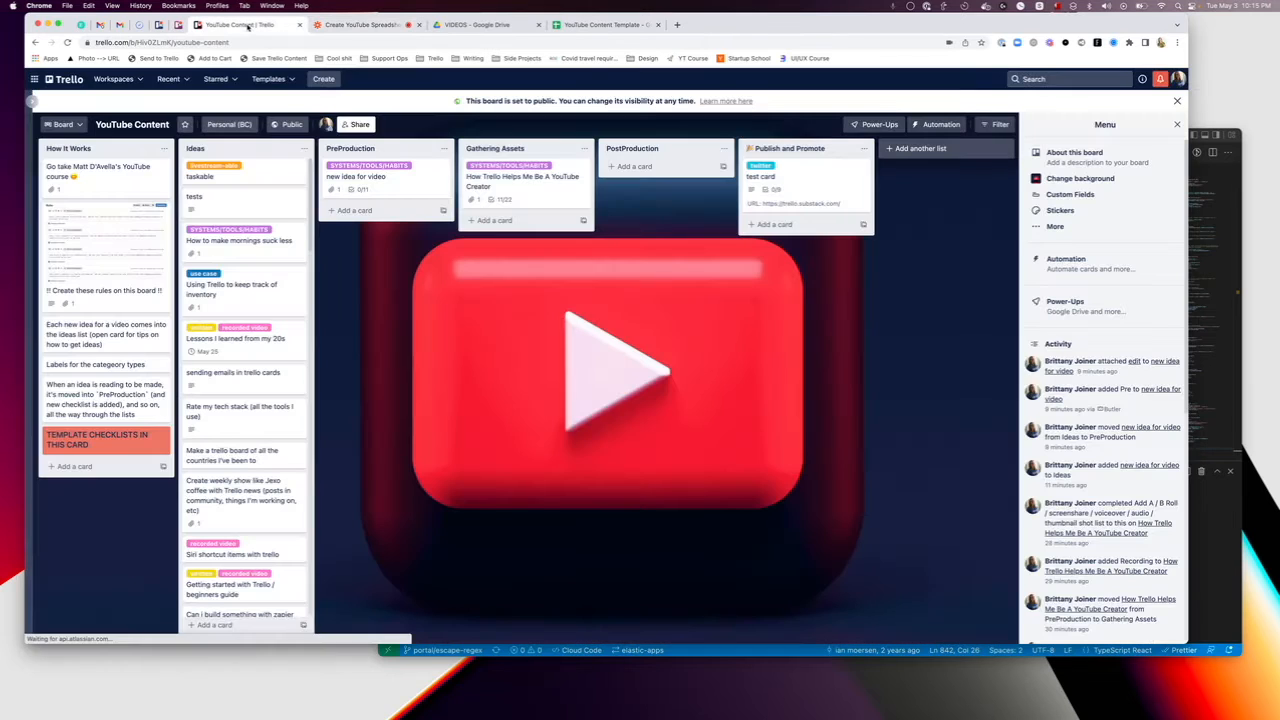
{"action": "left_click", "coordinate": [369, 187]}
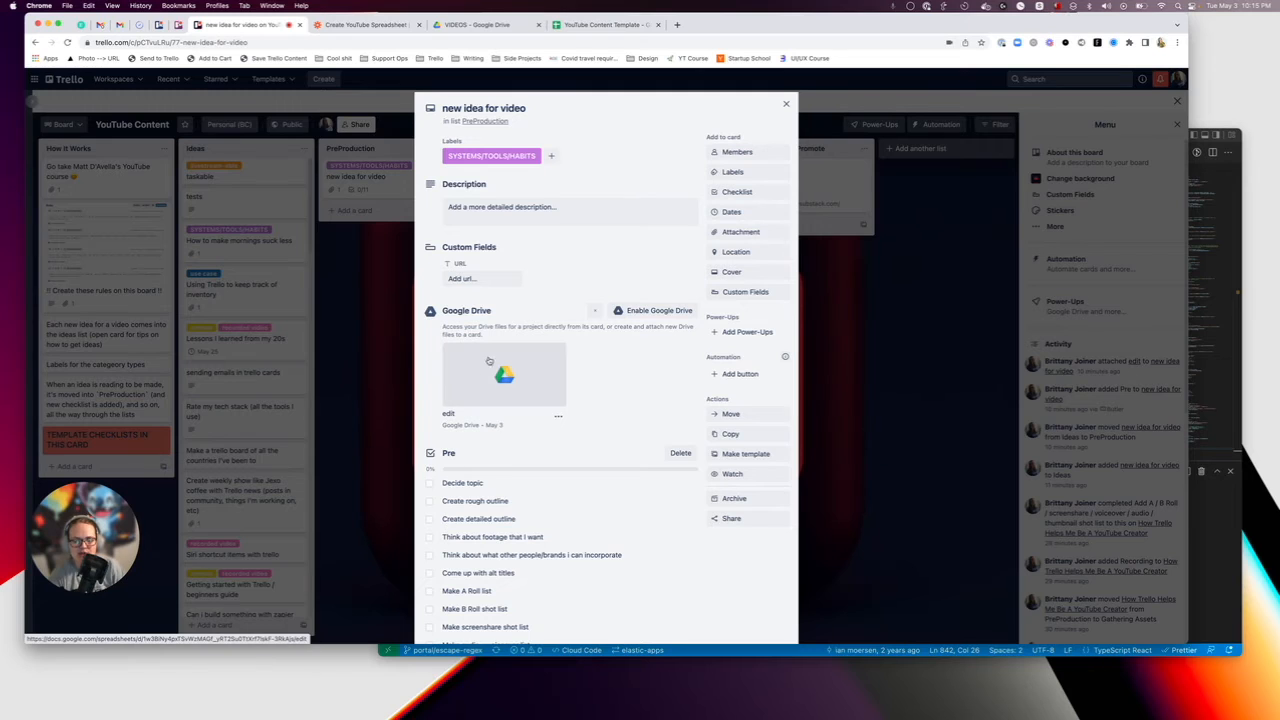
{"action": "left_click", "coordinate": [497, 373]}
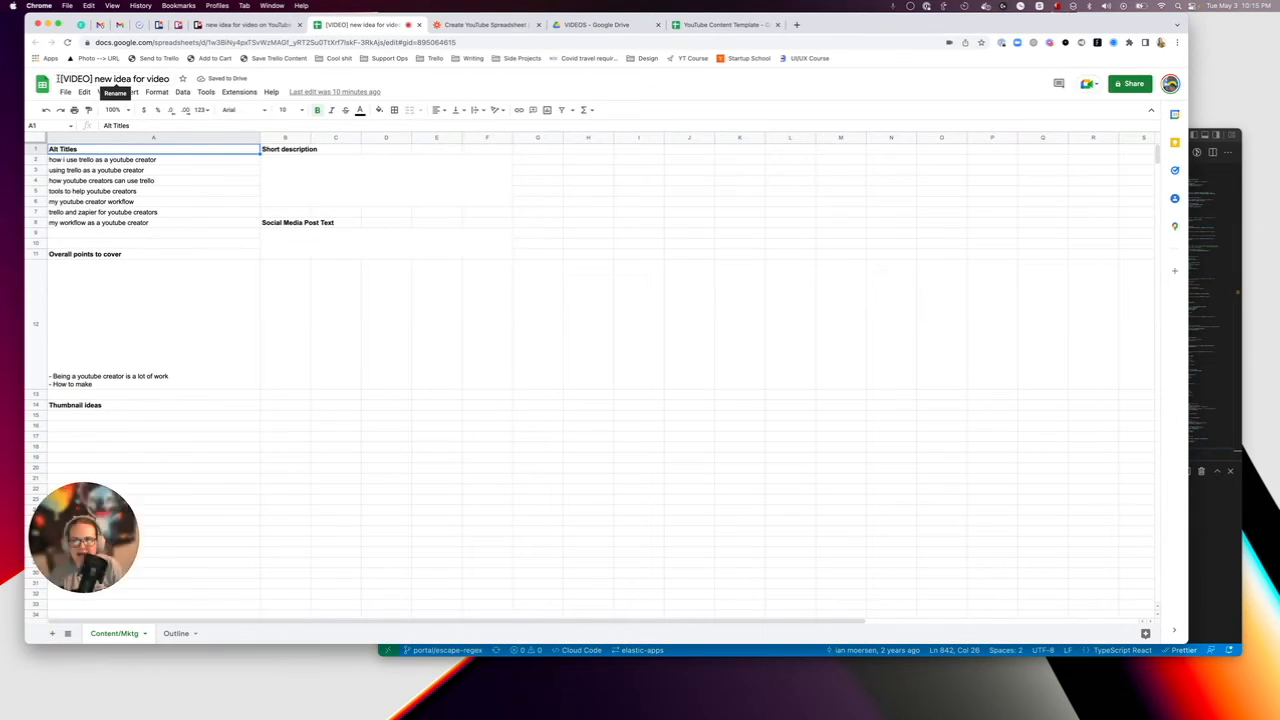
{"action": "left_click_drag", "start_coordinate": [96, 79], "coordinate": [165, 79]}
{"action": "left_click", "coordinate": [137, 216]}
Return to the "new idea for video" card in Trello, reload it and go through its Pre checklist.
{"action": "left_click", "coordinate": [256, 27]}
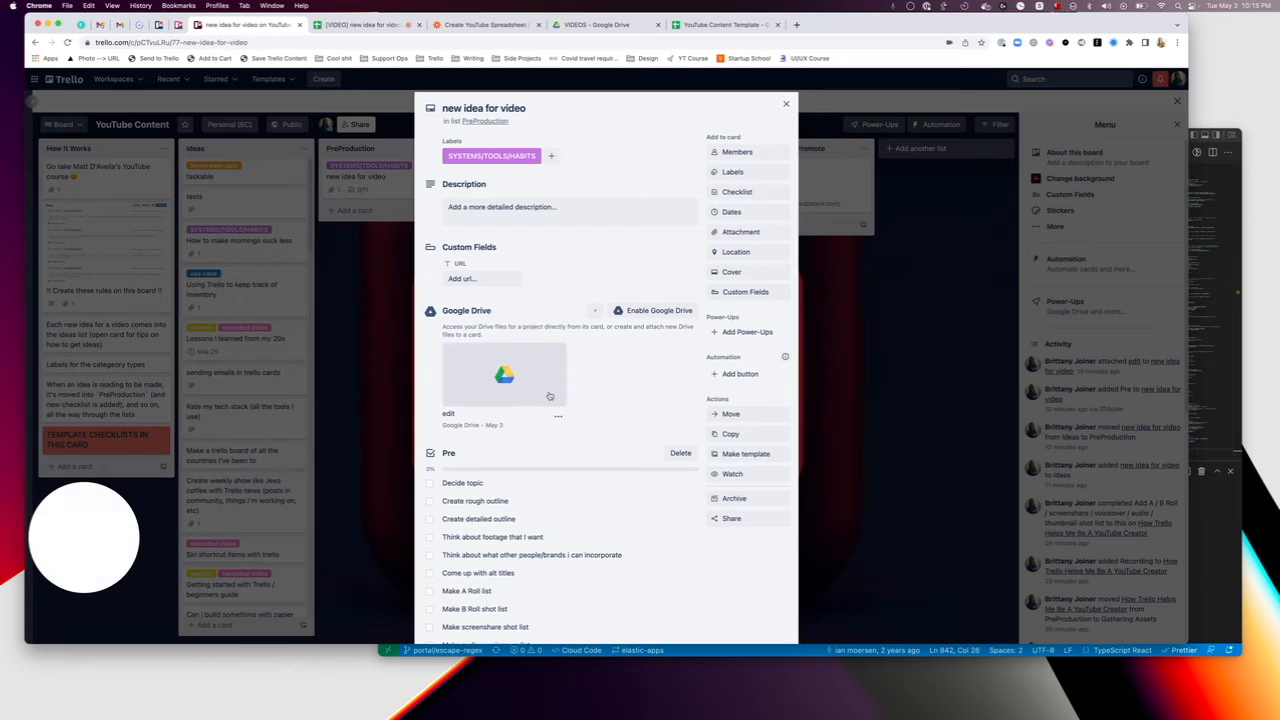
{"action": "left_click", "coordinate": [67, 42]}
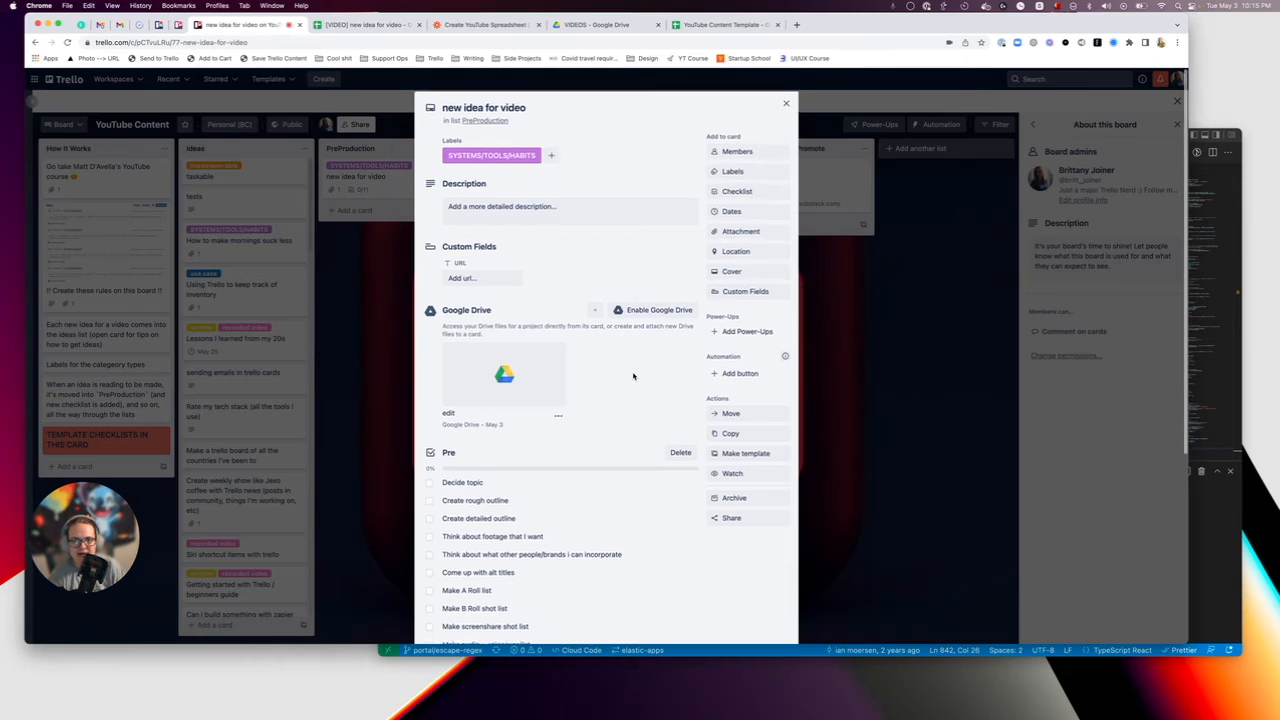
{"action": "scroll", "coordinate": [634, 300], "scroll_direction": "down", "scroll_amount": 5}
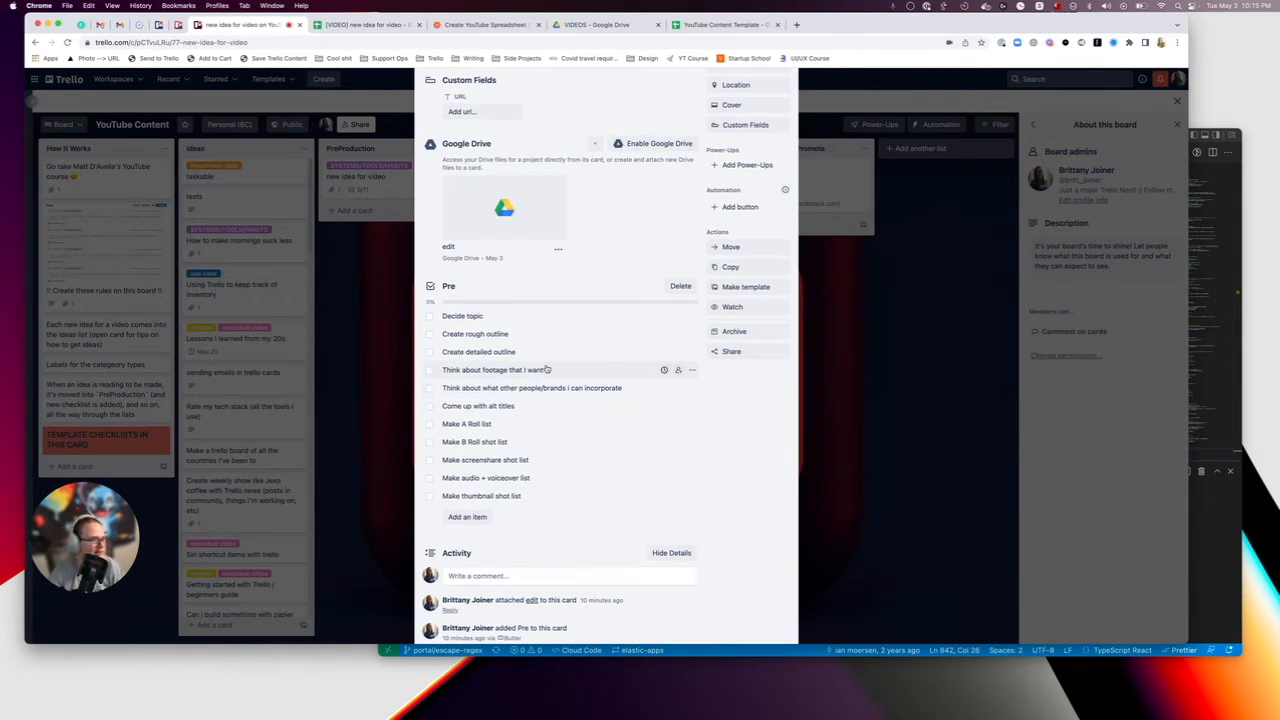
{"action": "scroll", "coordinate": [540, 420], "scroll_direction": "down", "scroll_amount": 2}
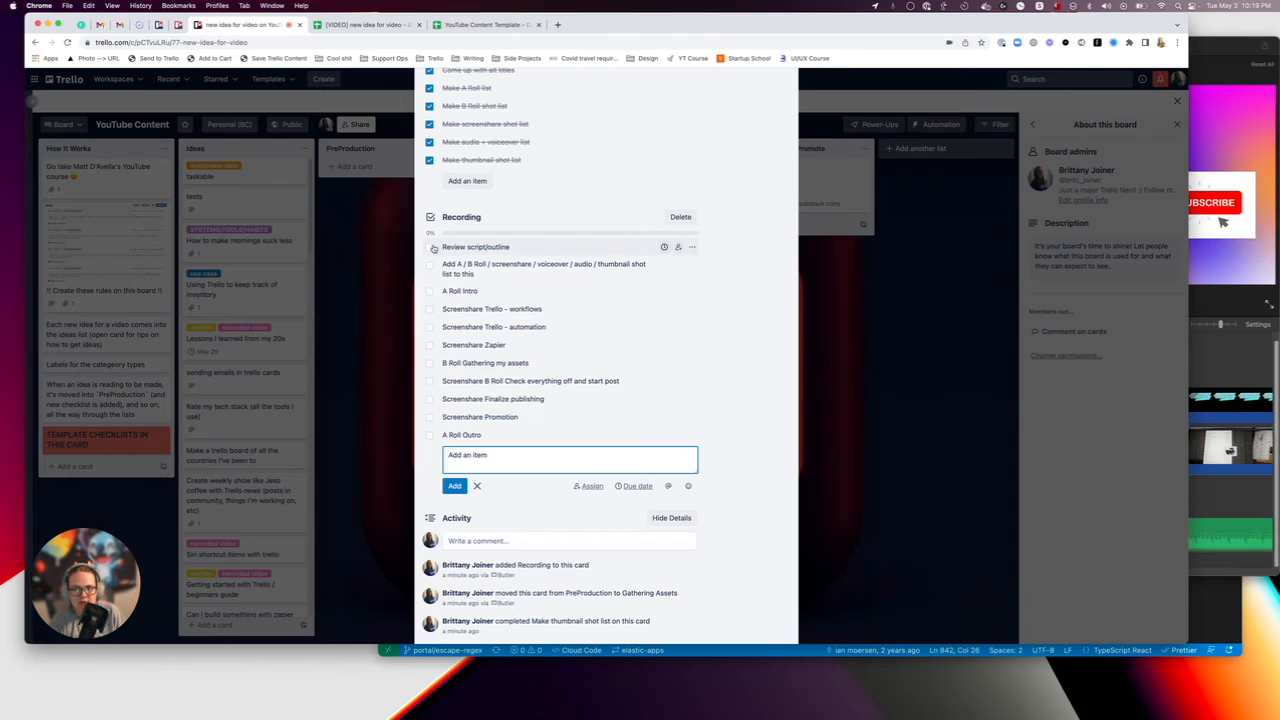
Check off every item in the card's Recording checklist, from "Review script/outline" to "A Roll Outro".
{"action": "left_click", "coordinate": [430, 247]}
{"action": "left_click", "coordinate": [430, 265]}
{"action": "left_click", "coordinate": [430, 291]}
{"action": "left_click", "coordinate": [430, 309]}
{"action": "left_click", "coordinate": [429, 327]}
{"action": "left_click", "coordinate": [430, 345]}
{"action": "left_click", "coordinate": [430, 363]}
{"action": "left_click", "coordinate": [430, 381]}
{"action": "left_click", "coordinate": [430, 399]}
{"action": "left_click", "coordinate": [430, 417]}
{"action": "left_click", "coordinate": [430, 435]}
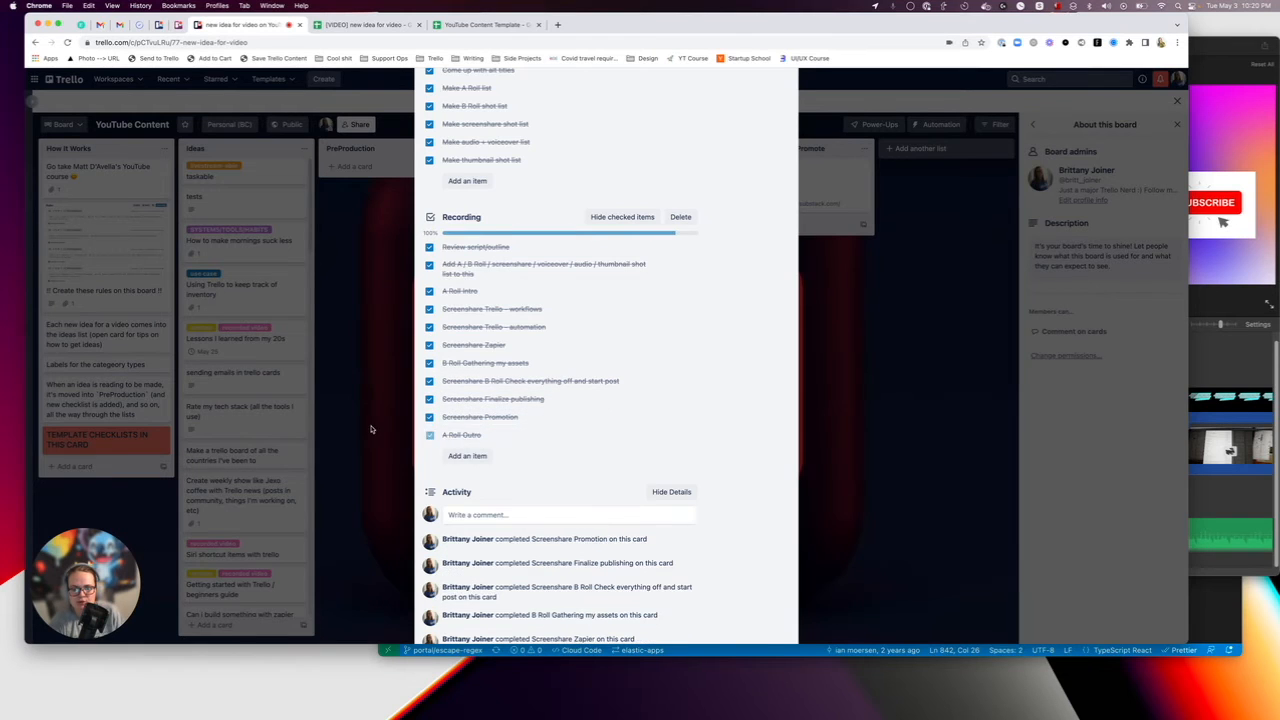
Move the "new idea for video" card from Gathering Assets to the PostProduction list and review its Post checklist.
{"action": "left_click", "coordinate": [414, 307]}
{"action": "left_click_drag", "start_coordinate": [500, 178], "coordinate": [640, 190]}
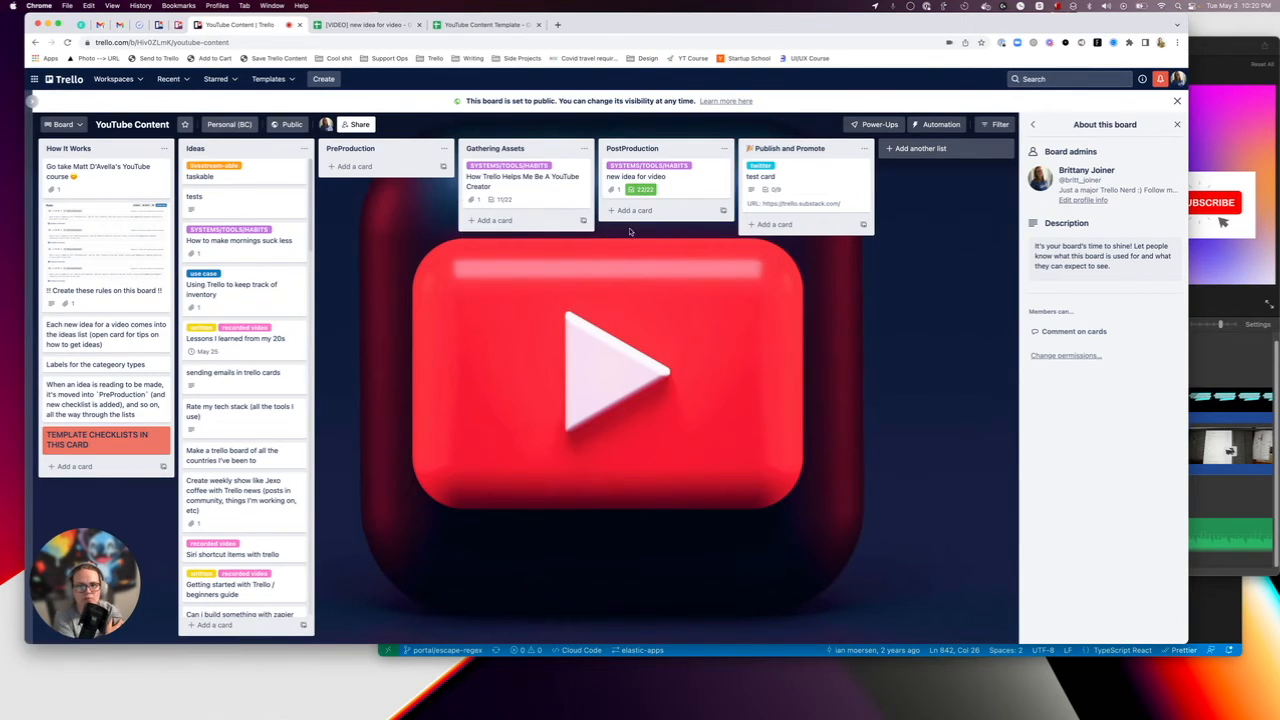
{"action": "left_click", "coordinate": [683, 191]}
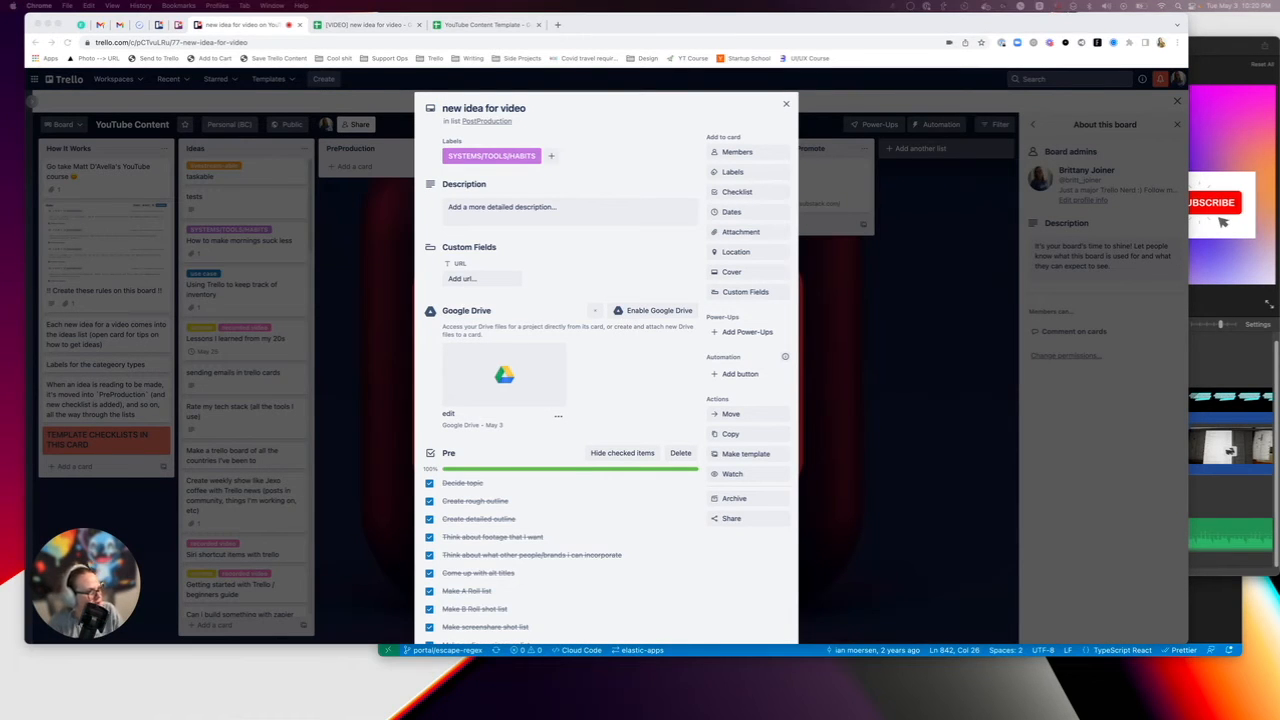
{"action": "scroll", "coordinate": [523, 219], "scroll_direction": "down", "scroll_amount": 10}
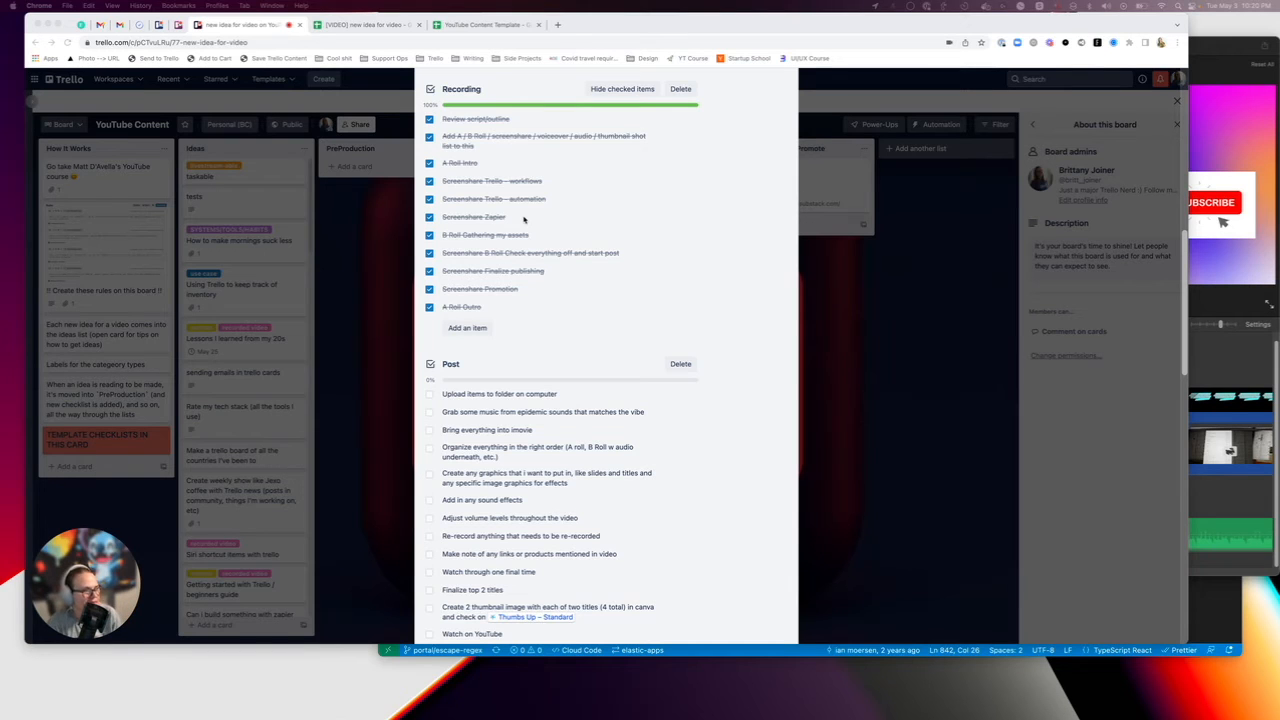
{"action": "scroll", "coordinate": [450, 263], "scroll_direction": "down", "scroll_amount": 5}
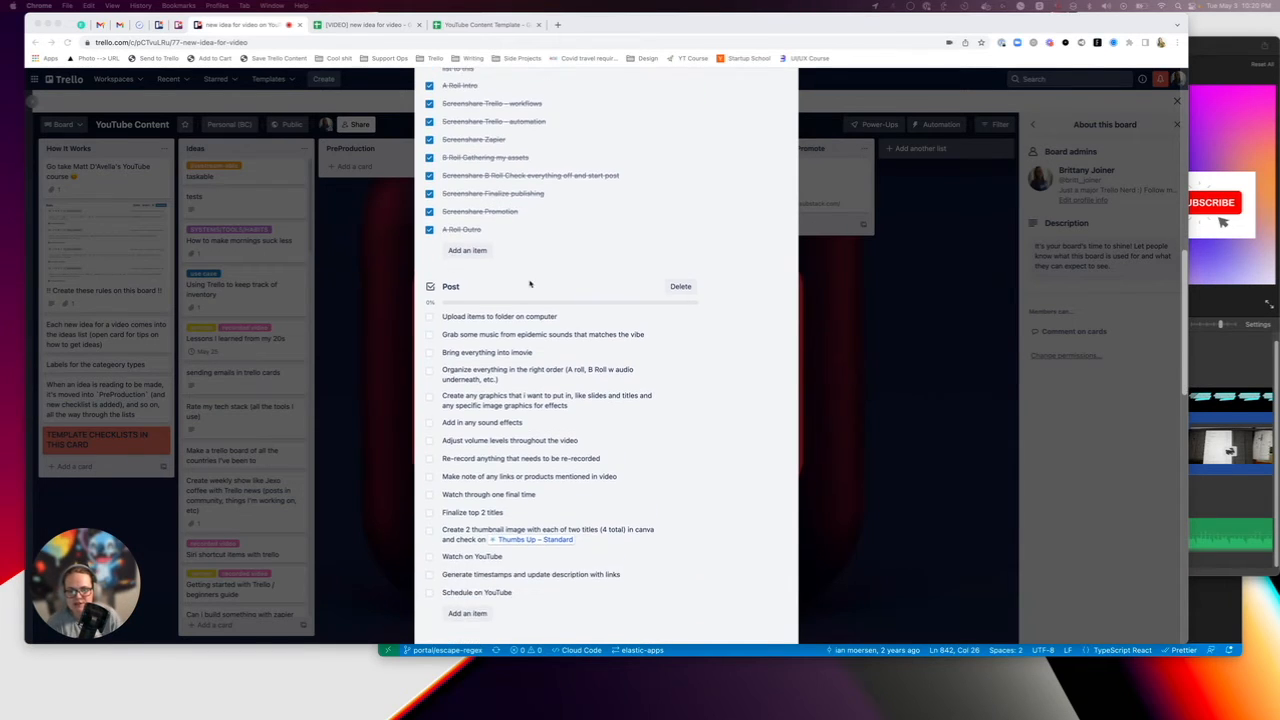
Switch to iMovie and look through the media, import window and timeline of the mistakes-newbies-make project.
{"action": "scroll", "coordinate": [494, 213], "scroll_direction": "down", "scroll_amount": 1}
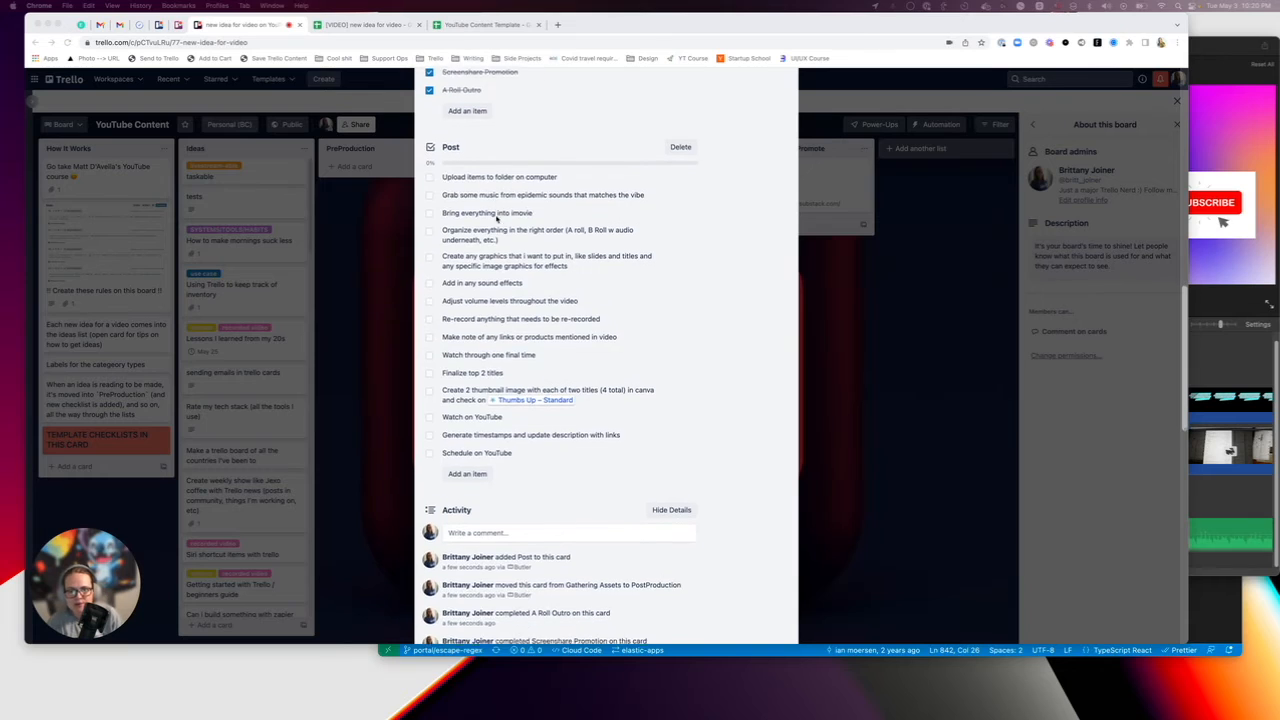
{"action": "key", "text": "ctrl+Up"}
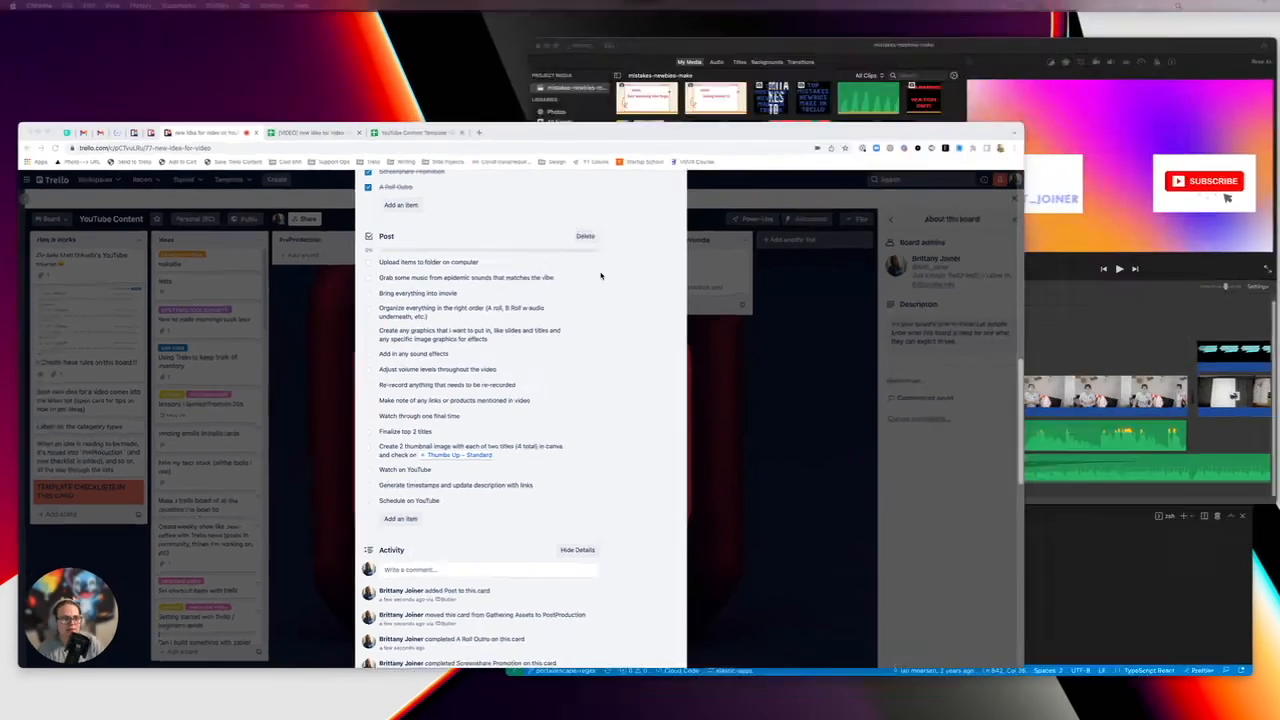
{"action": "left_click", "coordinate": [820, 180]}
{"action": "scroll", "coordinate": [625, 148], "scroll_direction": "down", "scroll_amount": 1}
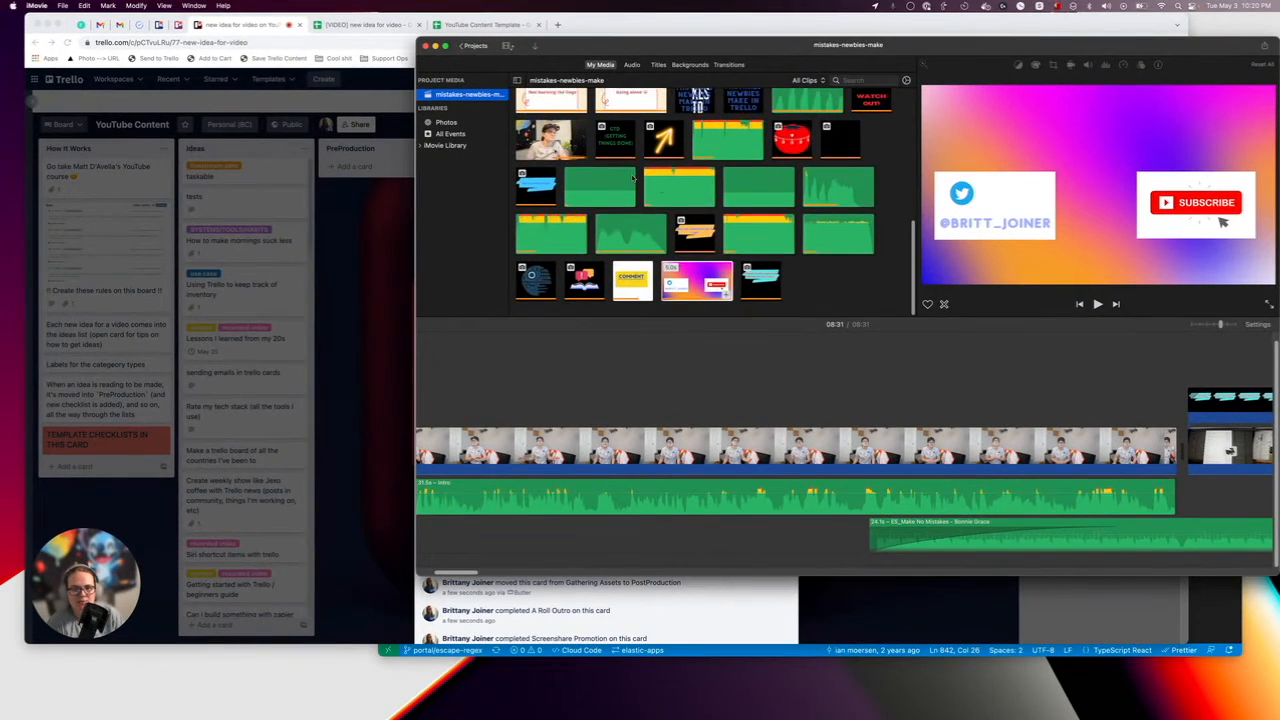
{"action": "left_click", "coordinate": [537, 47]}
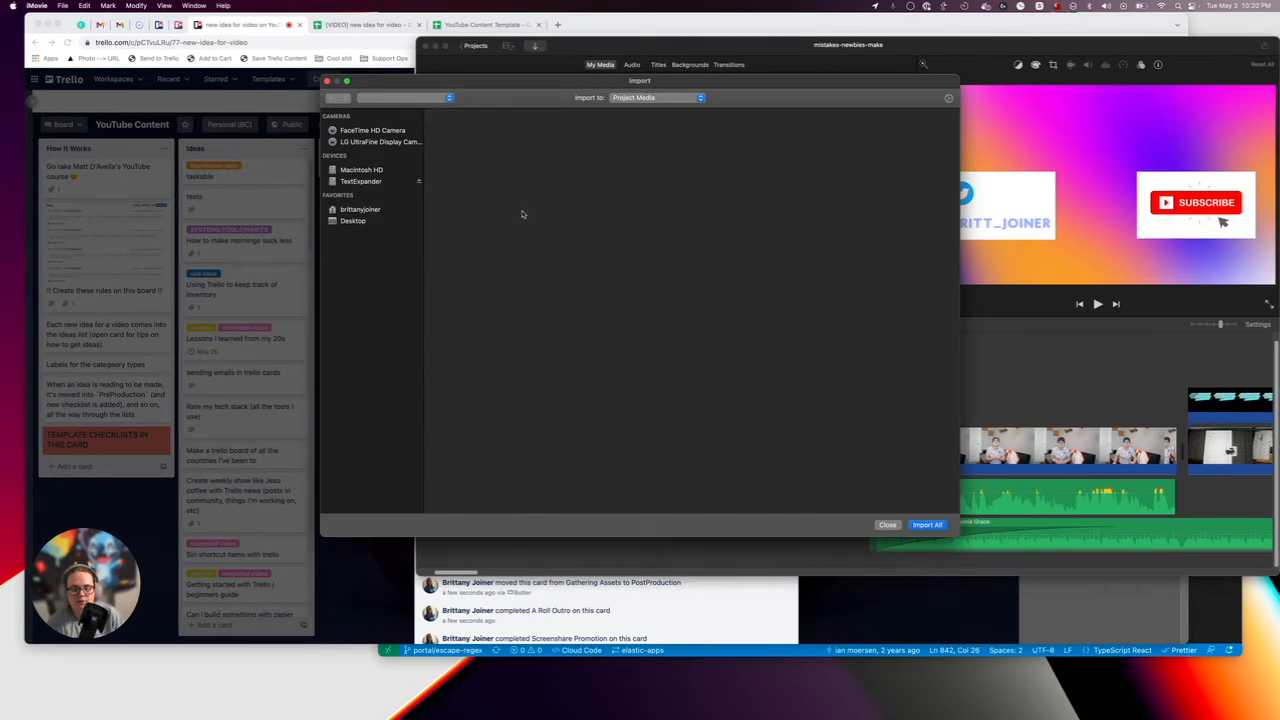
{"action": "scroll", "coordinate": [475, 358], "scroll_direction": "down", "scroll_amount": 3}
{"action": "scroll", "coordinate": [475, 358], "scroll_direction": "up", "scroll_amount": 3}
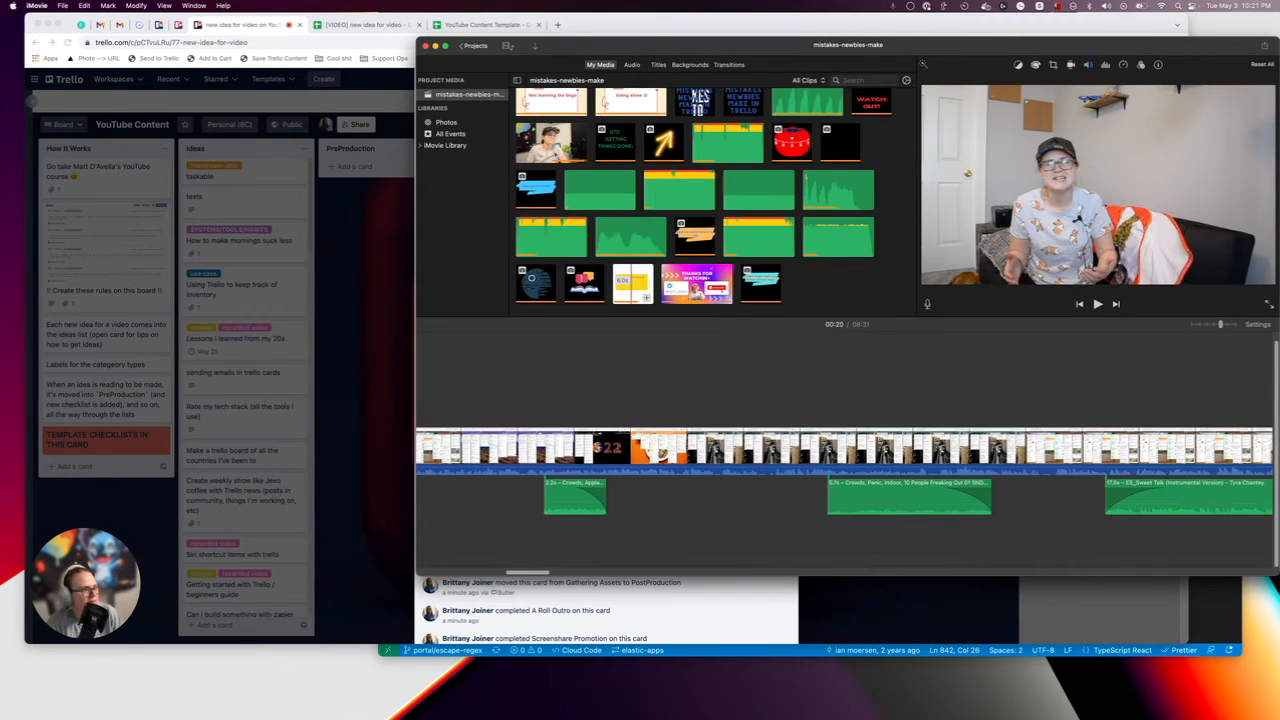
Open Epidemic Sound in a new browser tab and search its music for "upbeat".
{"action": "left_click", "coordinate": [242, 332]}
{"action": "key", "text": "super+t"}
{"action": "type", "text": "epi"}
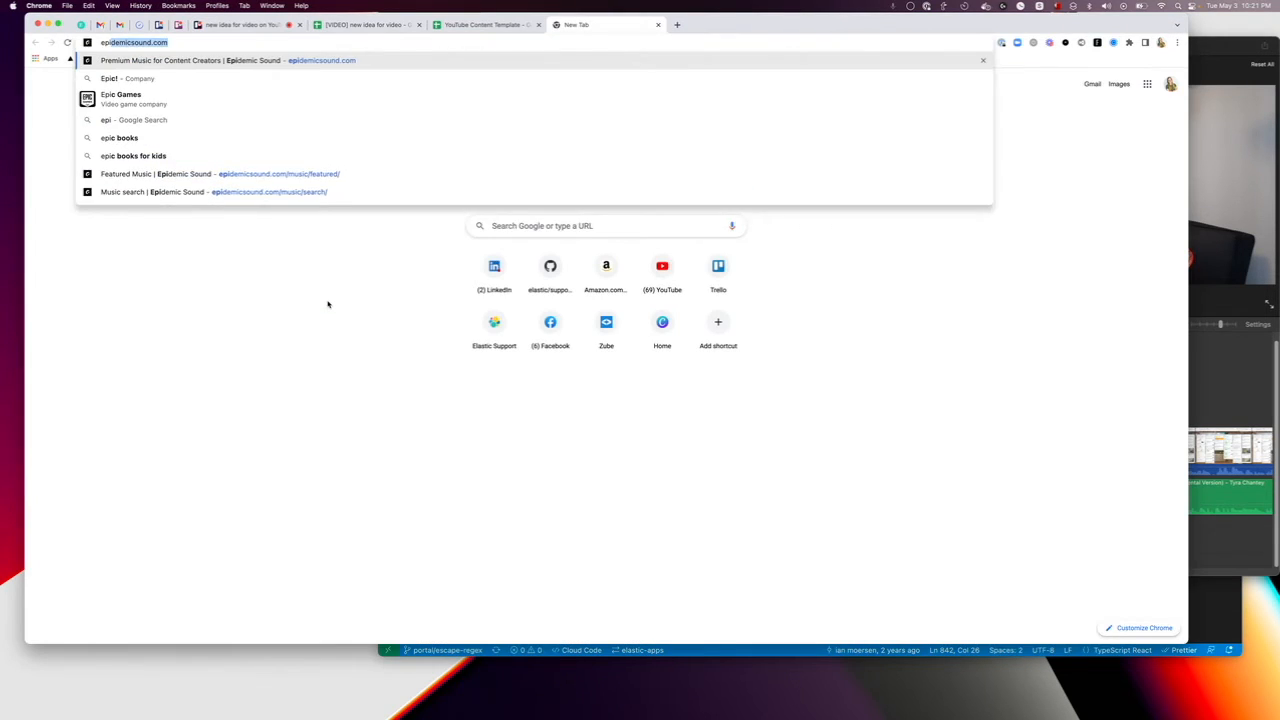
{"action": "key", "text": "Return"}
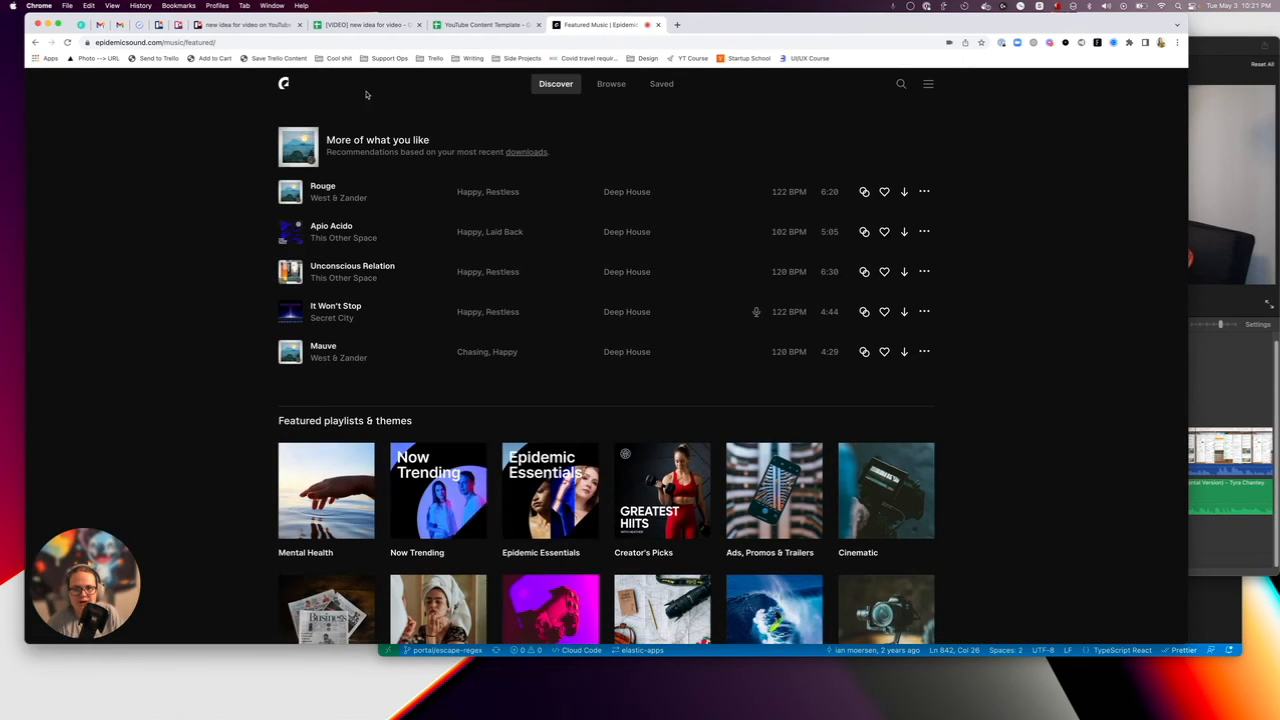
{"action": "left_click", "coordinate": [900, 84]}
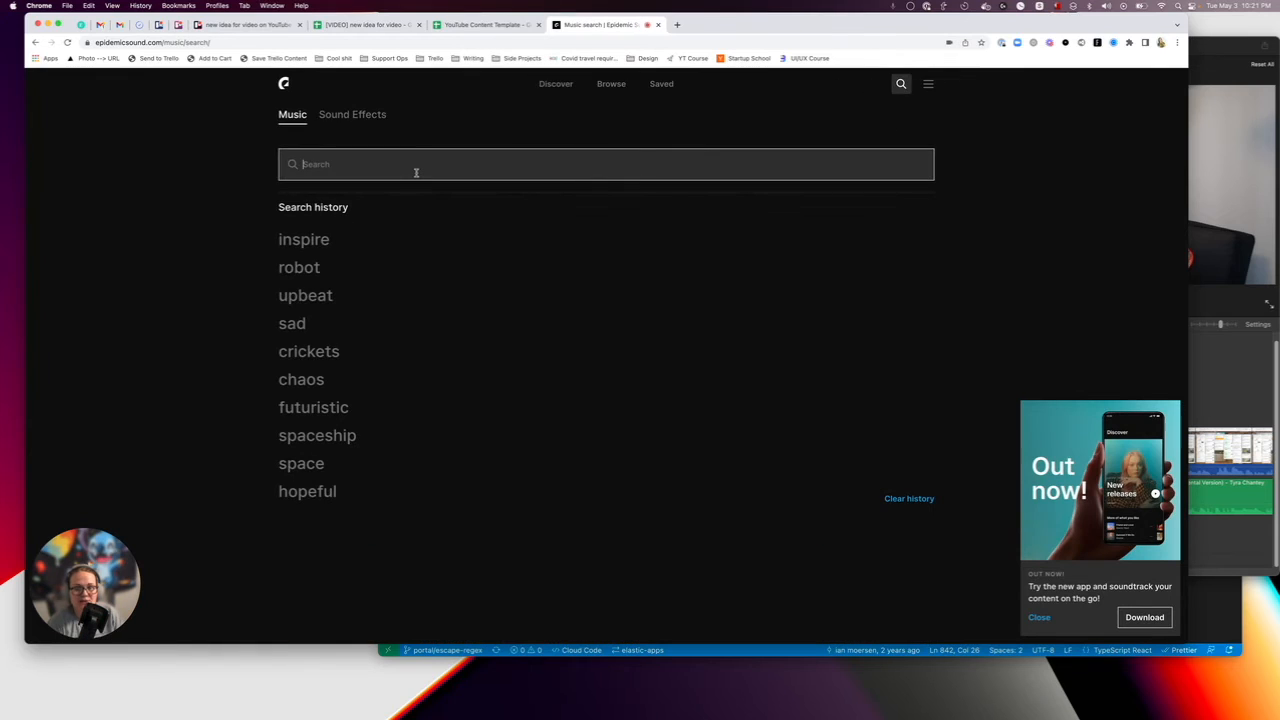
{"action": "type", "text": "upbeat"}
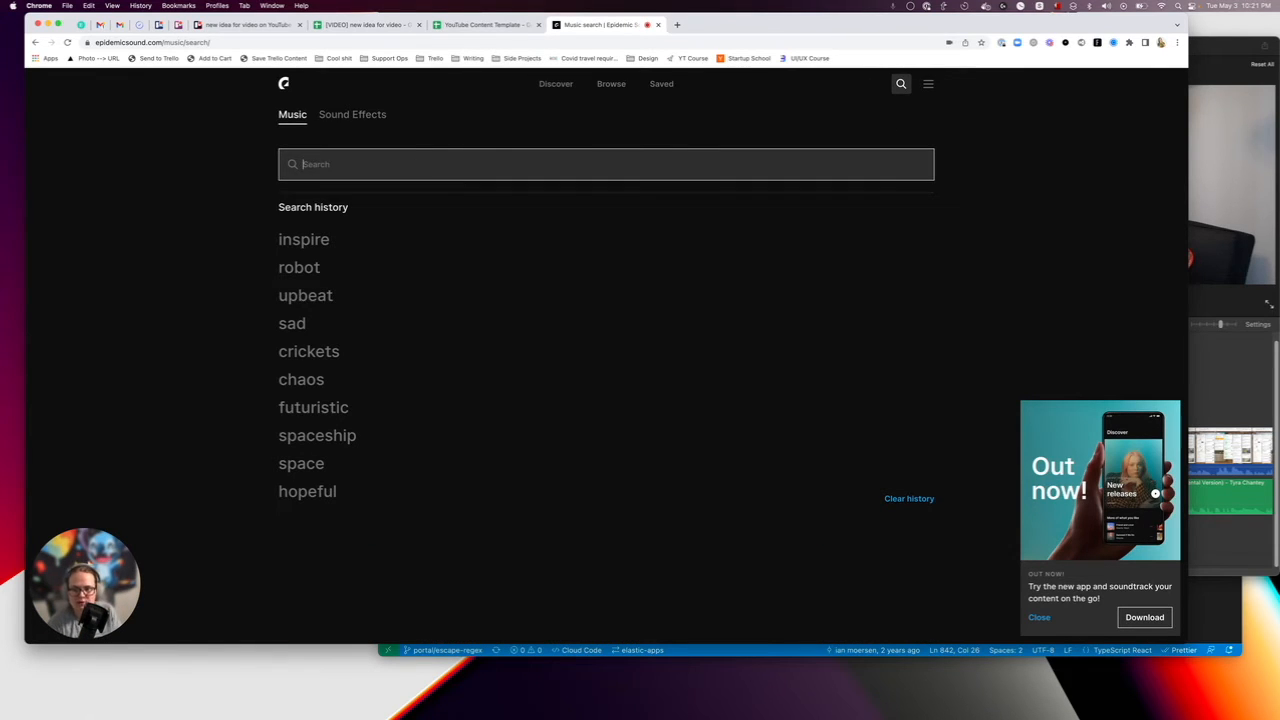
{"action": "type", "text": "upbeat"}
{"action": "key", "text": "Return"}
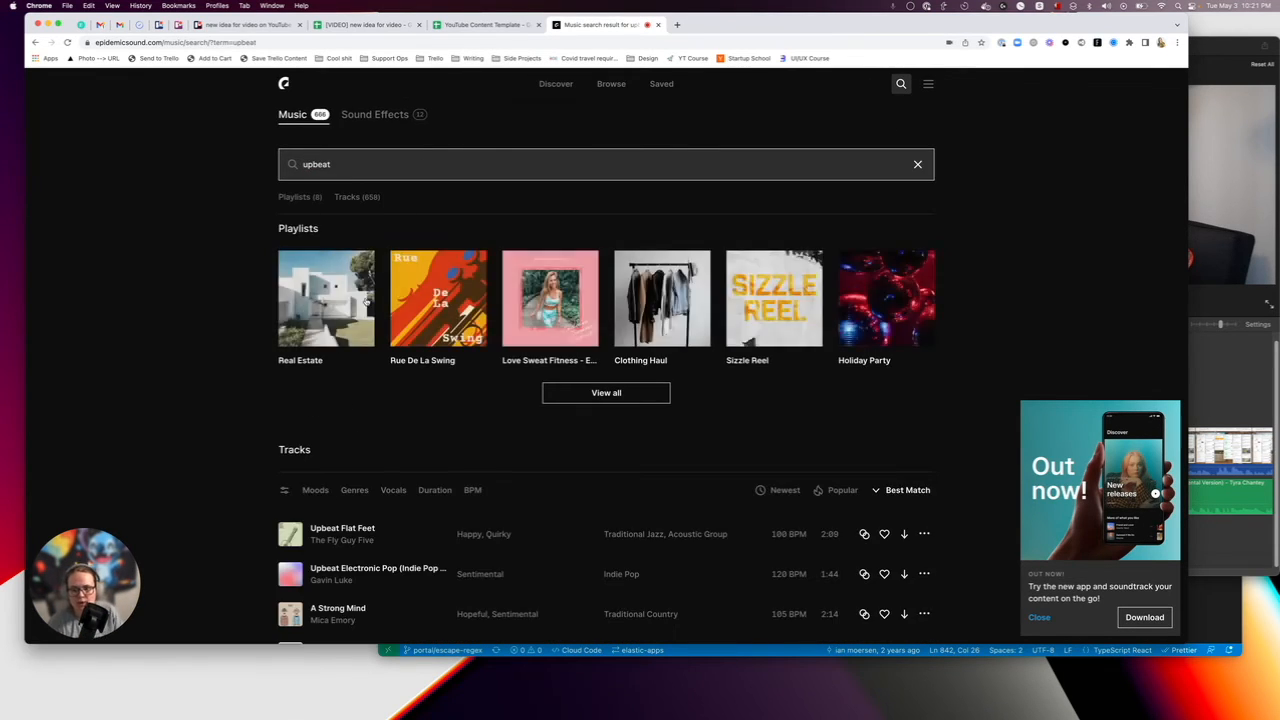
Search the Epidemic Sound music for "classical" and look through the tracks.
{"action": "double_click", "coordinate": [321, 161]}
{"action": "type", "text": "classical"}
{"action": "key", "text": "Return"}
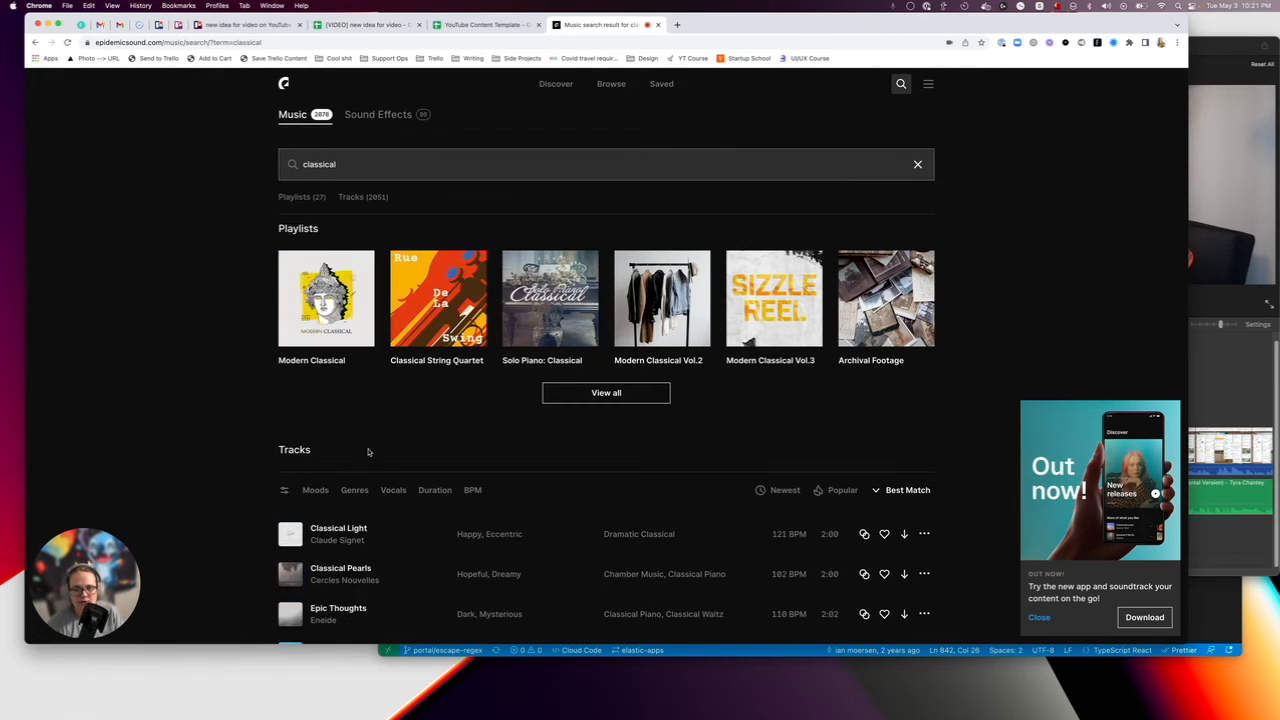
{"action": "scroll", "coordinate": [420, 540], "scroll_direction": "down", "scroll_amount": 1}
{"action": "scroll", "coordinate": [420, 540], "scroll_direction": "up", "scroll_amount": 1}
Search the Epidemic Sound sound effects for "robot".
{"action": "left_click", "coordinate": [376, 115]}
{"action": "left_click", "coordinate": [339, 169]}
{"action": "type", "text": "ro"}
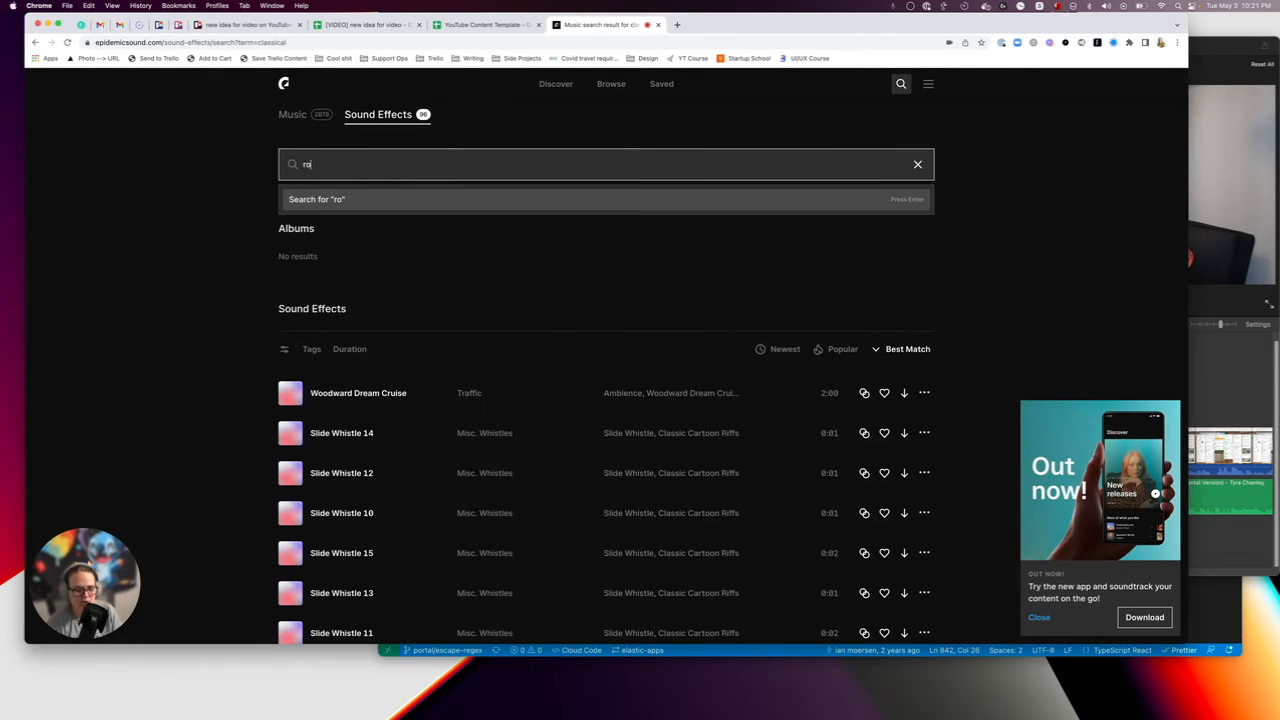
{"action": "type", "text": "bot"}
{"action": "key", "text": "Return"}
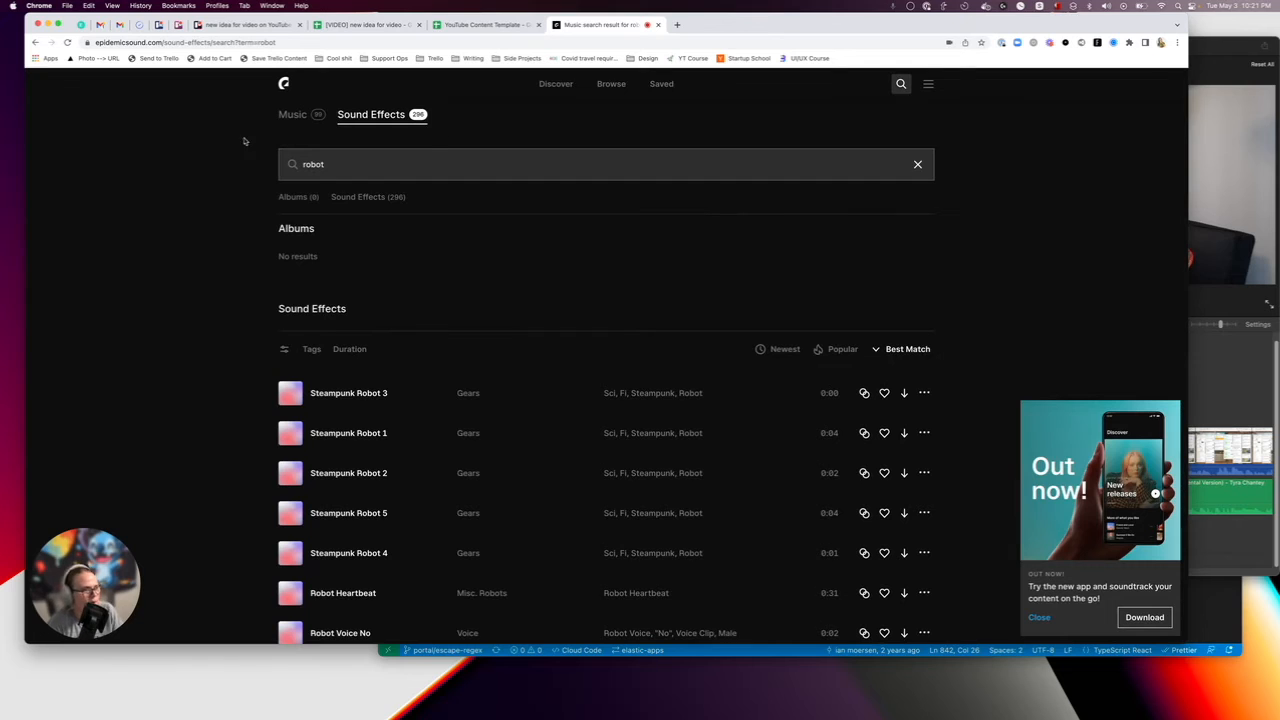
Go to Canva, open the Pale Yellow Pink Digitalism presentation from the recent designs and return to the home page.
{"action": "left_click", "coordinate": [211, 42]}
{"action": "type", "text": "canva"}
{"action": "key", "text": "Return"}
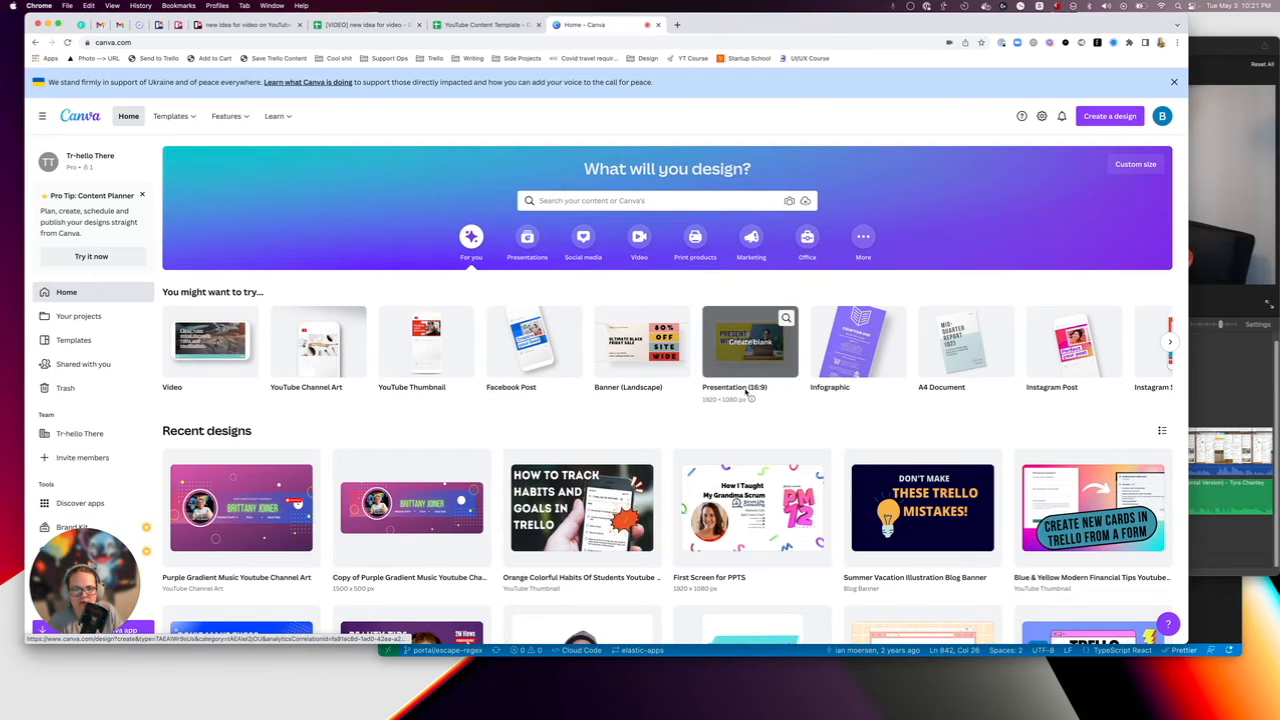
{"action": "scroll", "coordinate": [519, 423], "scroll_direction": "down", "scroll_amount": 5}
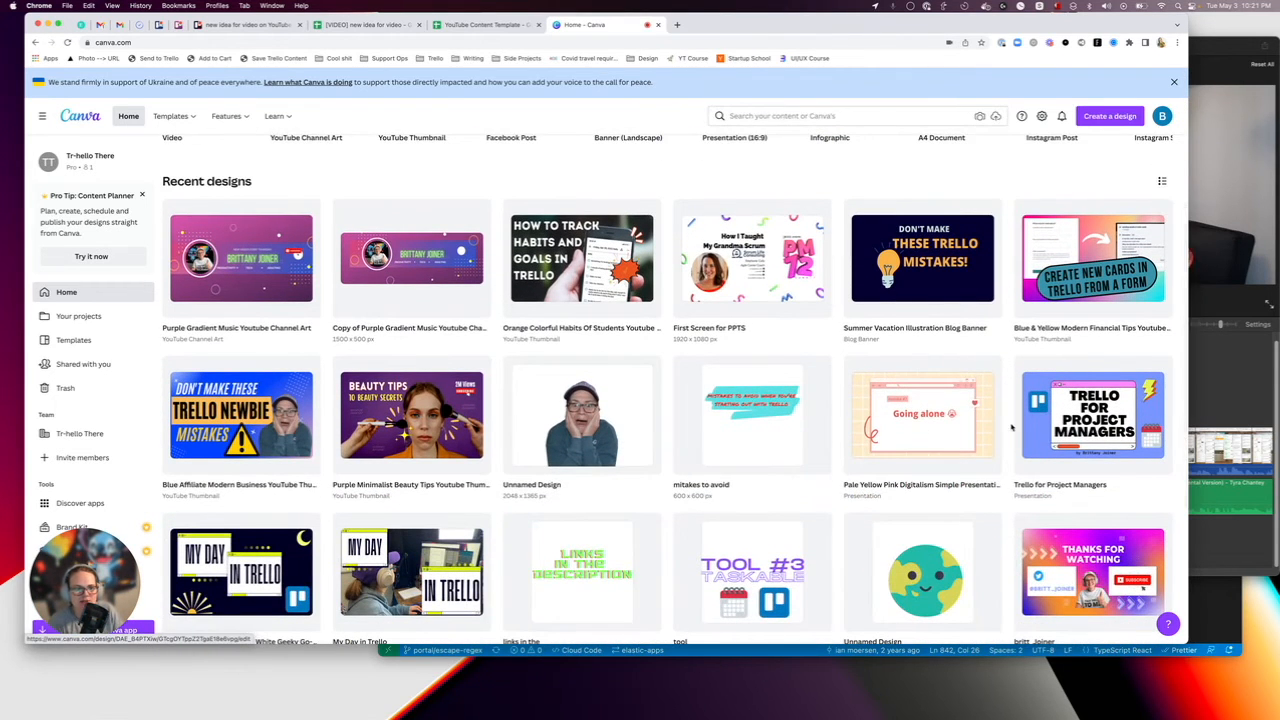
{"action": "scroll", "coordinate": [866, 338], "scroll_direction": "down", "scroll_amount": 2}
{"action": "left_click", "coordinate": [893, 331]}
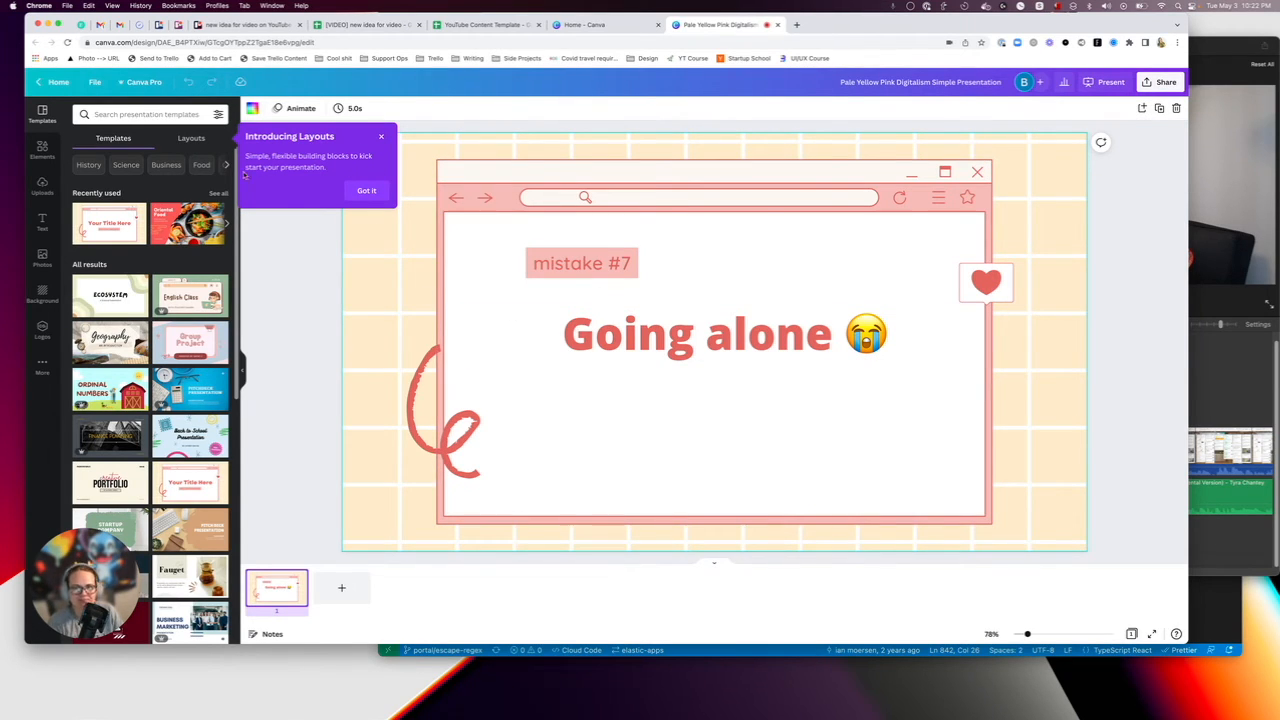
{"action": "left_click", "coordinate": [40, 86]}
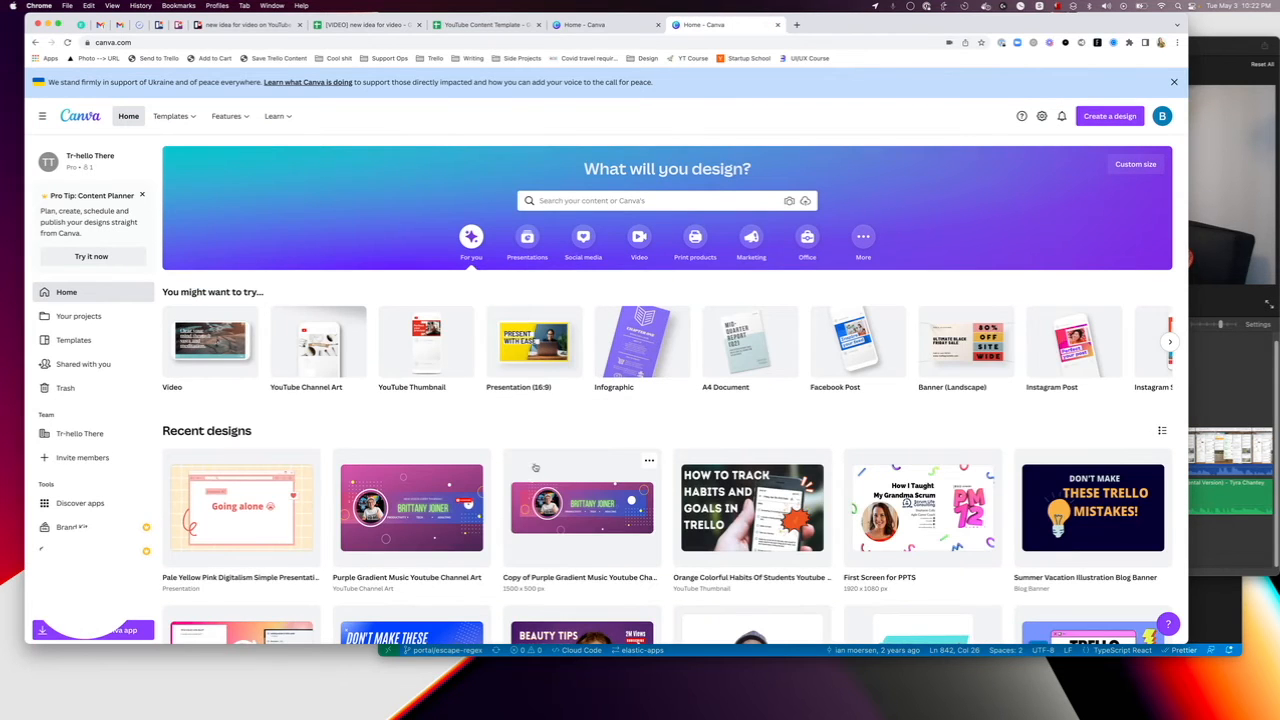
Browse the recent thumbnail designs in Canva and glance at the iMovie project timeline before returning.
{"action": "scroll", "coordinate": [698, 424], "scroll_direction": "down", "scroll_amount": 3}
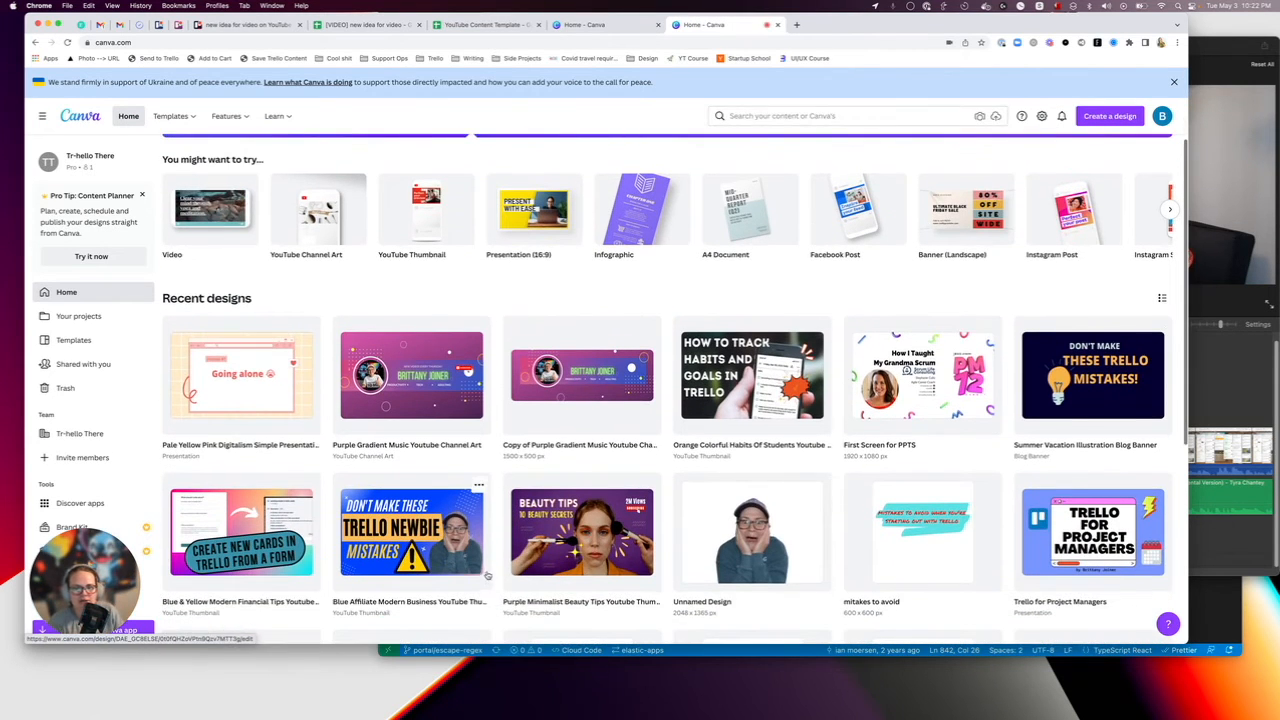
{"action": "scroll", "coordinate": [480, 500], "scroll_direction": "down", "scroll_amount": 1}
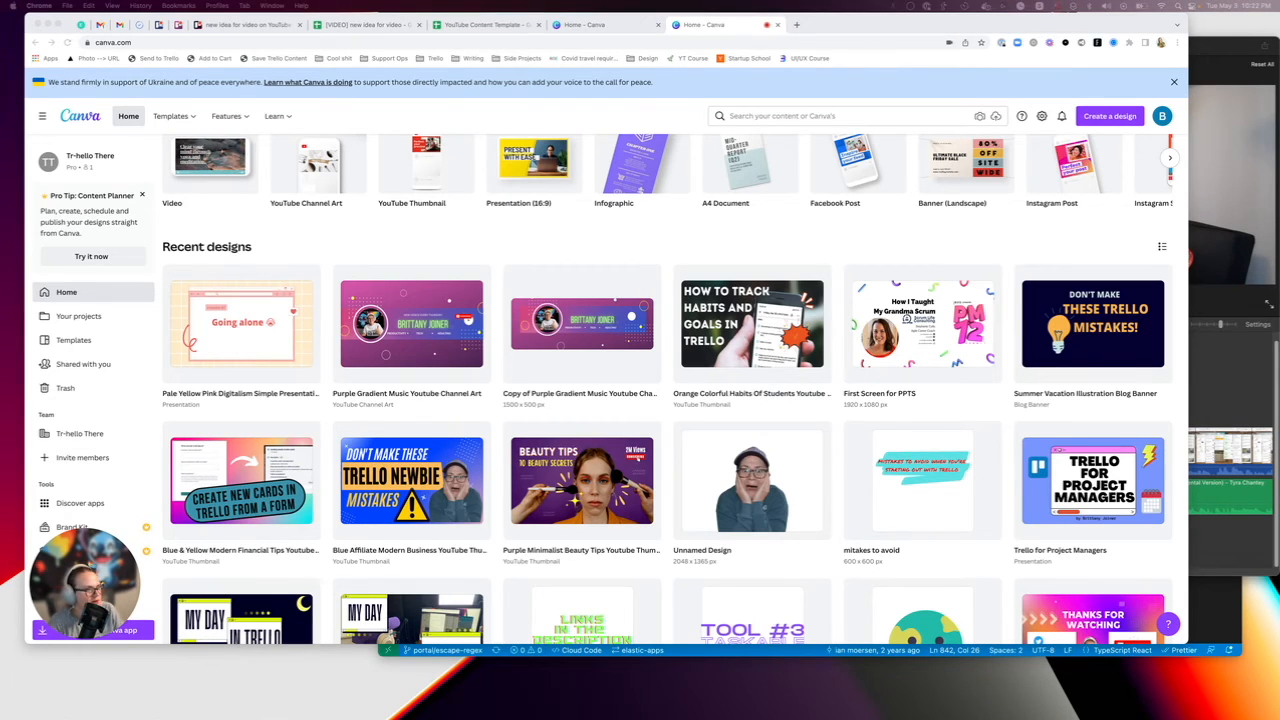
{"action": "left_click", "coordinate": [1206, 380]}
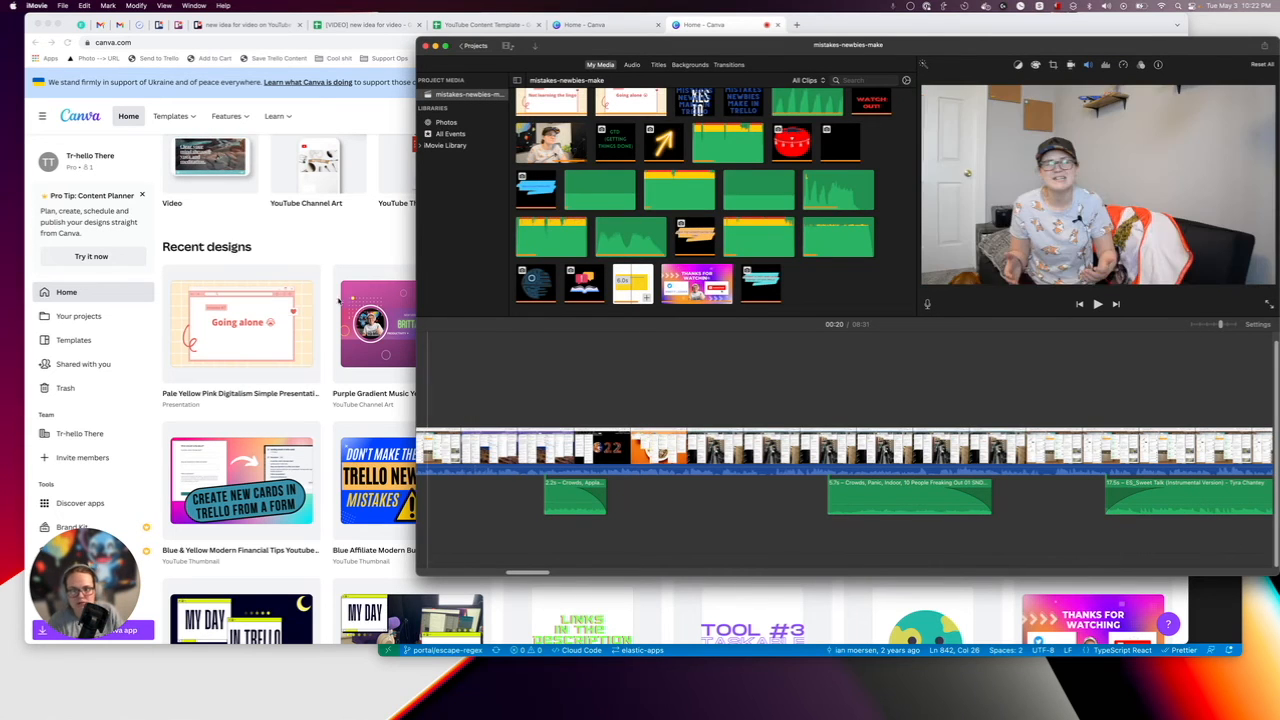
{"action": "left_click", "coordinate": [323, 226]}
Create a YouTube thumbnail design in Canva using the "5 Best Sites for Inspiration" template.
{"action": "scroll", "coordinate": [323, 226], "scroll_direction": "up", "scroll_amount": 3}
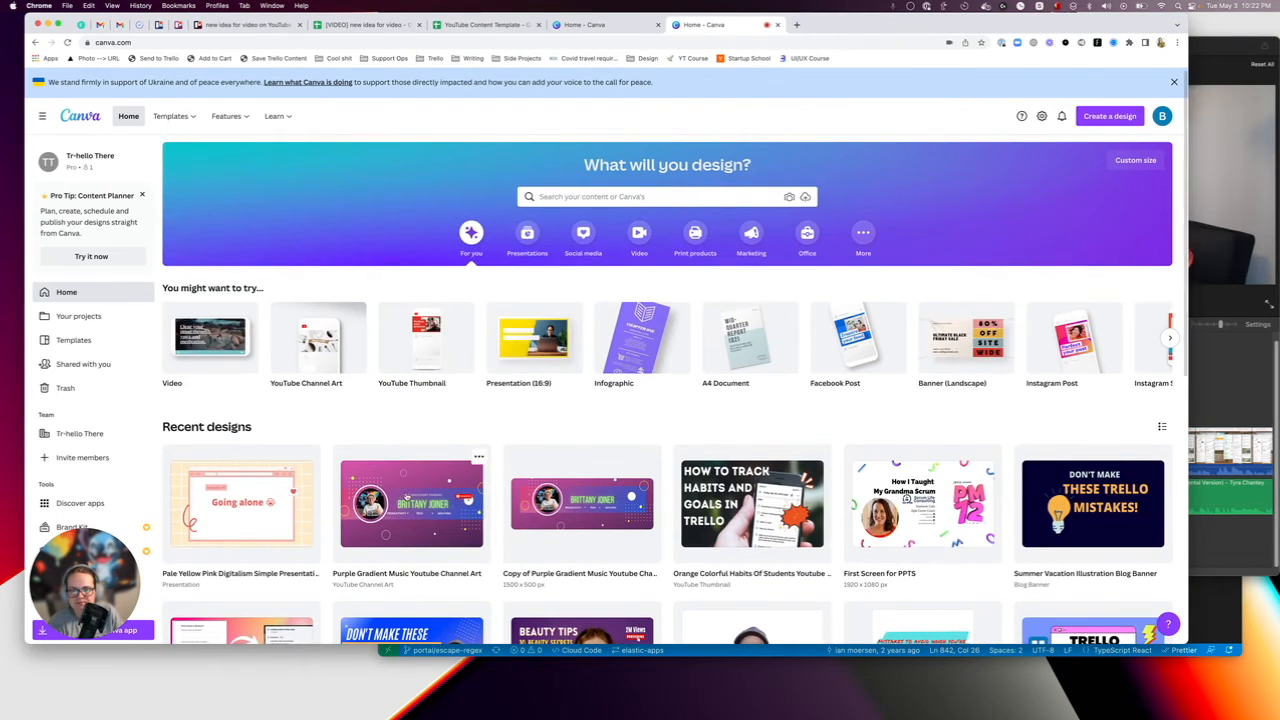
{"action": "left_click", "coordinate": [1110, 116]}
{"action": "left_click", "coordinate": [1015, 220]}
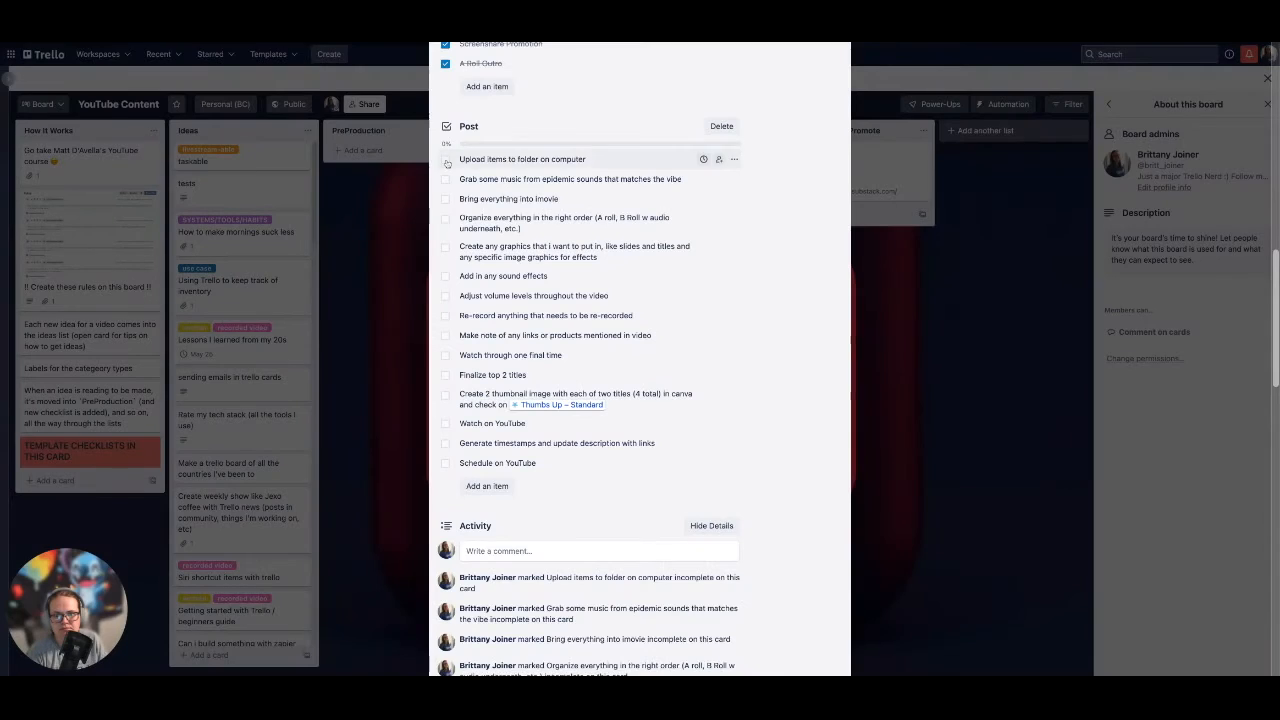
Check off items in the Post checklist of the "new idea for video" card in Trello.
{"action": "left_click", "coordinate": [445, 159]}
{"action": "left_click", "coordinate": [445, 179]}
{"action": "left_click", "coordinate": [445, 198]}
{"action": "left_click", "coordinate": [445, 217]}
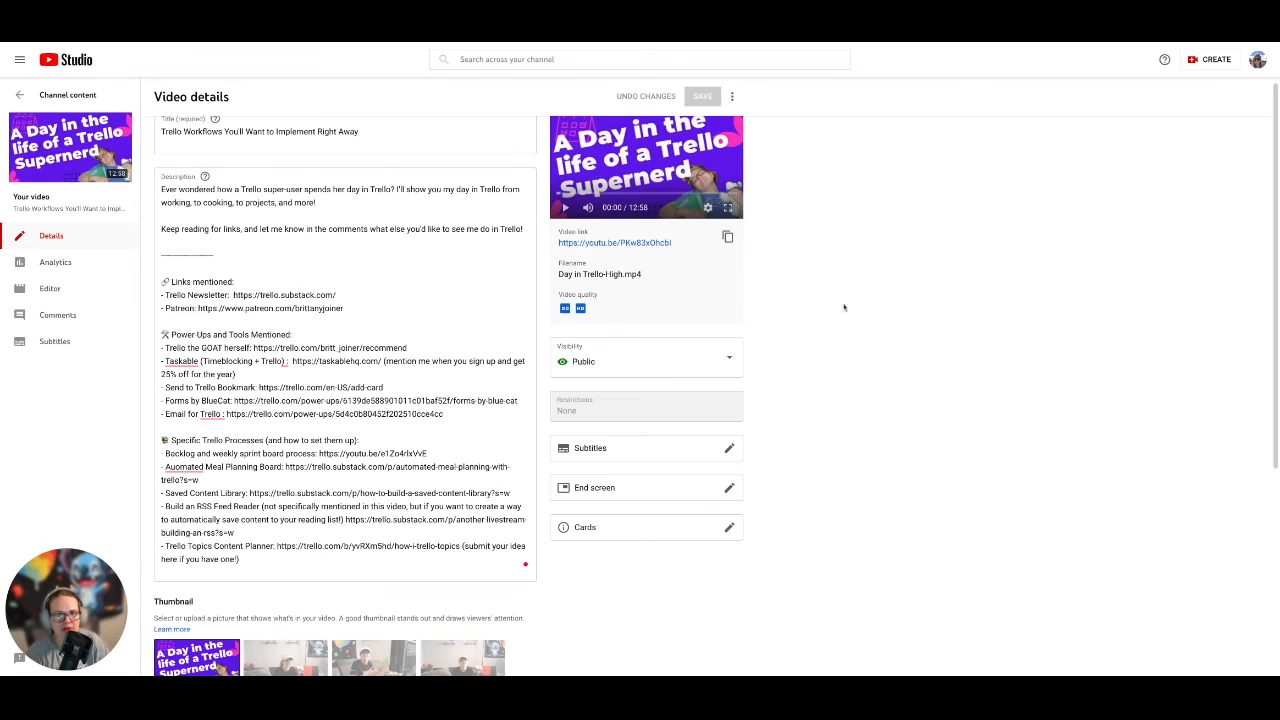
Play the preview of "Trello Workflows You'll Want to Implement Right Away" in YouTube Studio and mute its sound.
{"action": "scroll", "coordinate": [749, 238], "scroll_direction": "up", "scroll_amount": 1}
{"action": "left_click", "coordinate": [567, 214]}
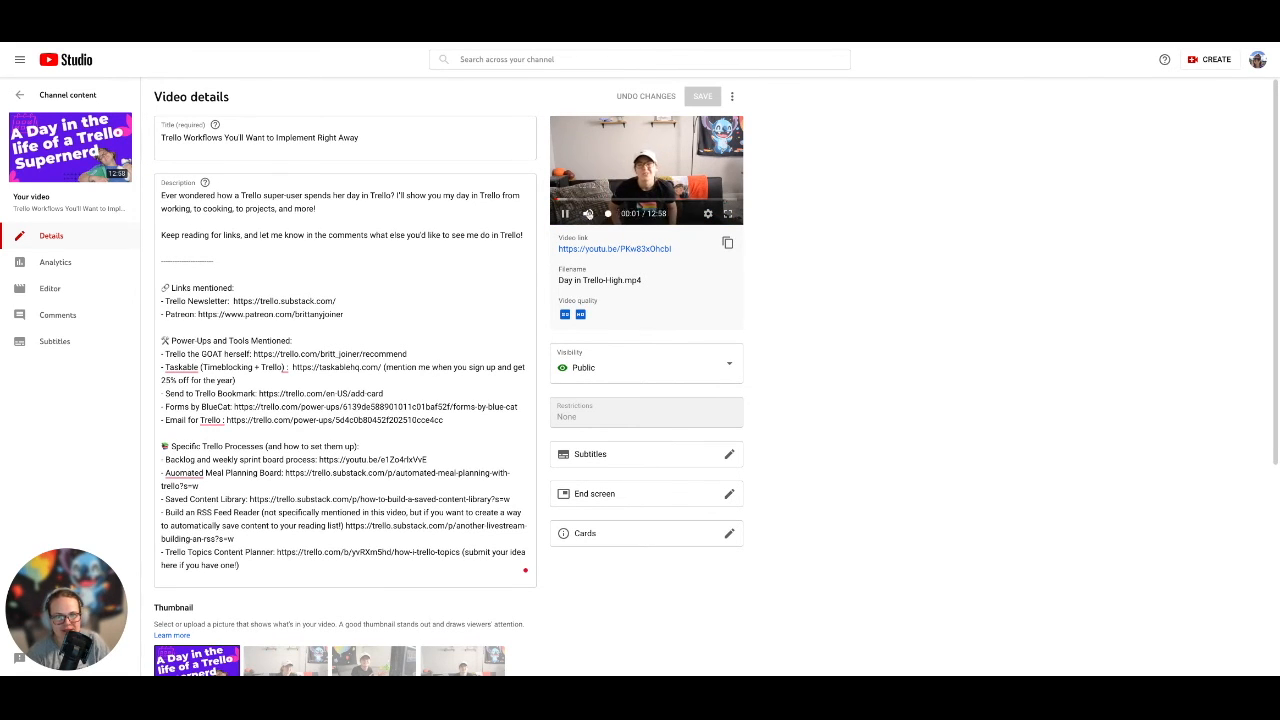
{"action": "left_click_drag", "start_coordinate": [636, 215], "coordinate": [608, 215]}
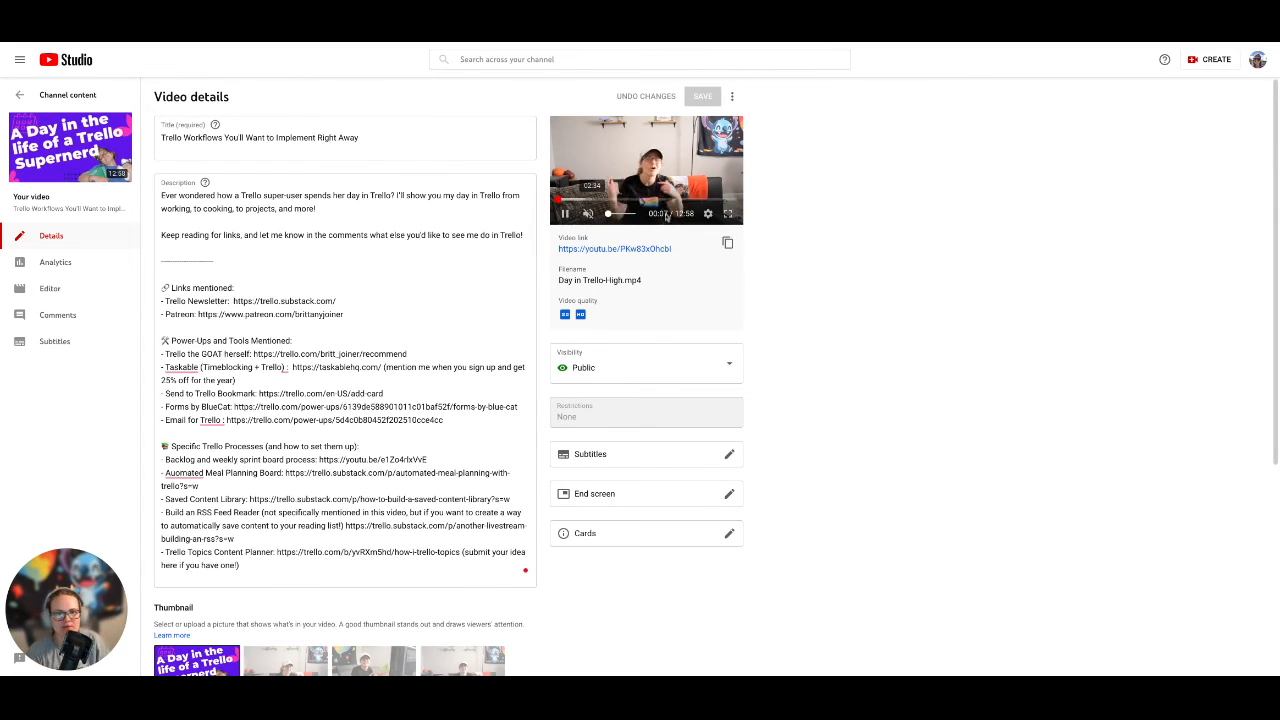
Seek to about 00:54 in the video preview and create a chapter named "test name" there.
{"action": "left_click", "coordinate": [569, 200]}
{"action": "key", "text": "ctrl+m"}
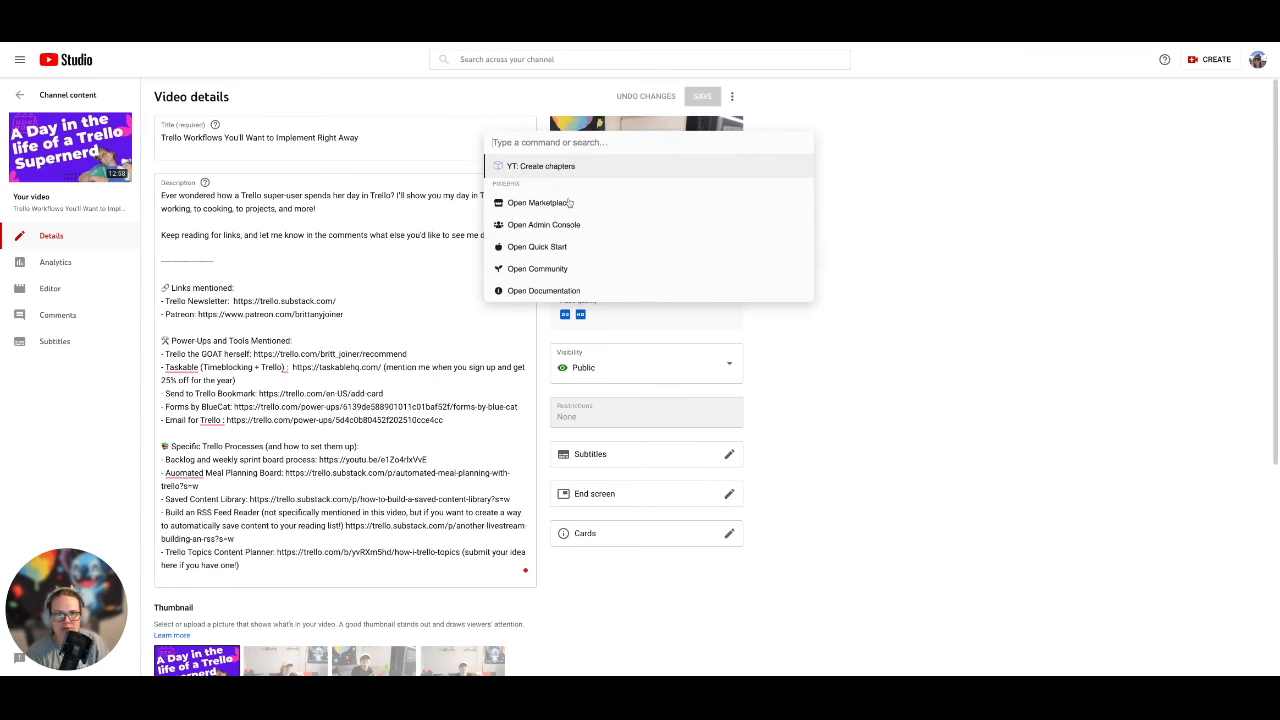
{"action": "key", "text": "Return"}
{"action": "left_click", "coordinate": [546, 87]}
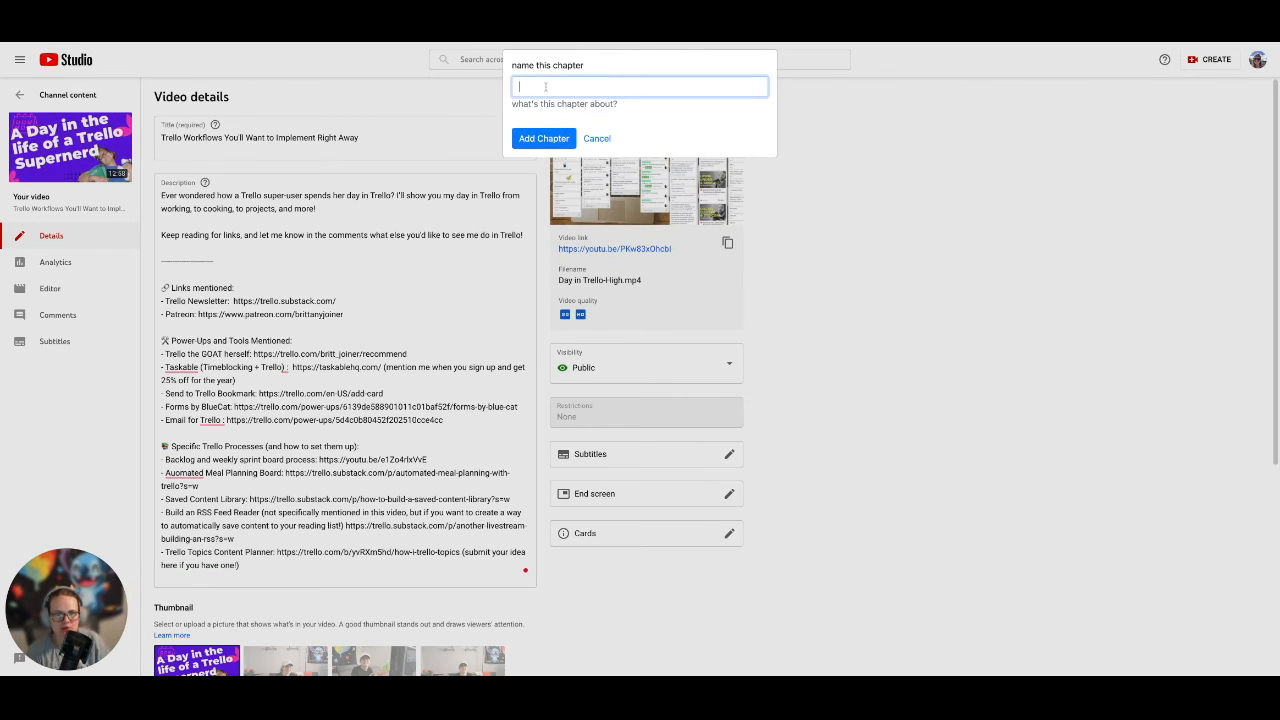
{"action": "type", "text": "test name"}
{"action": "key", "text": "Return"}
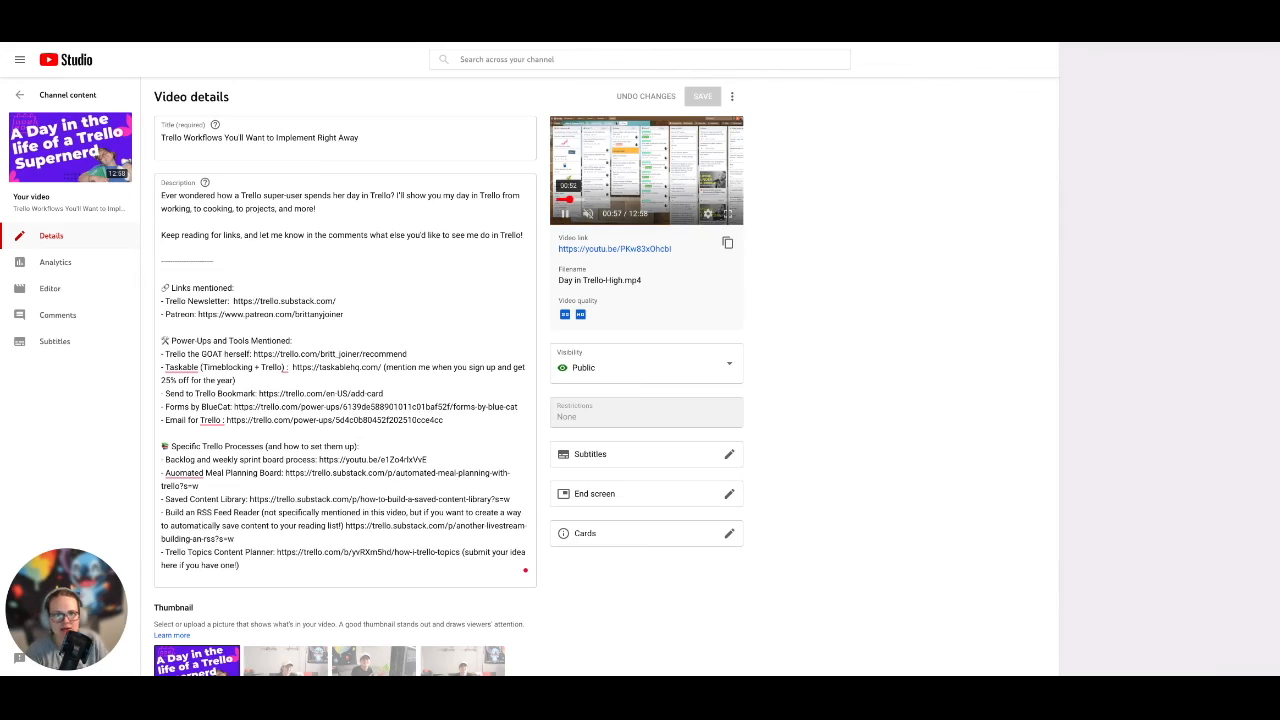
Seek to about 01:51 in the video preview and create a chapter named "another" there.
{"action": "left_click", "coordinate": [580, 199]}
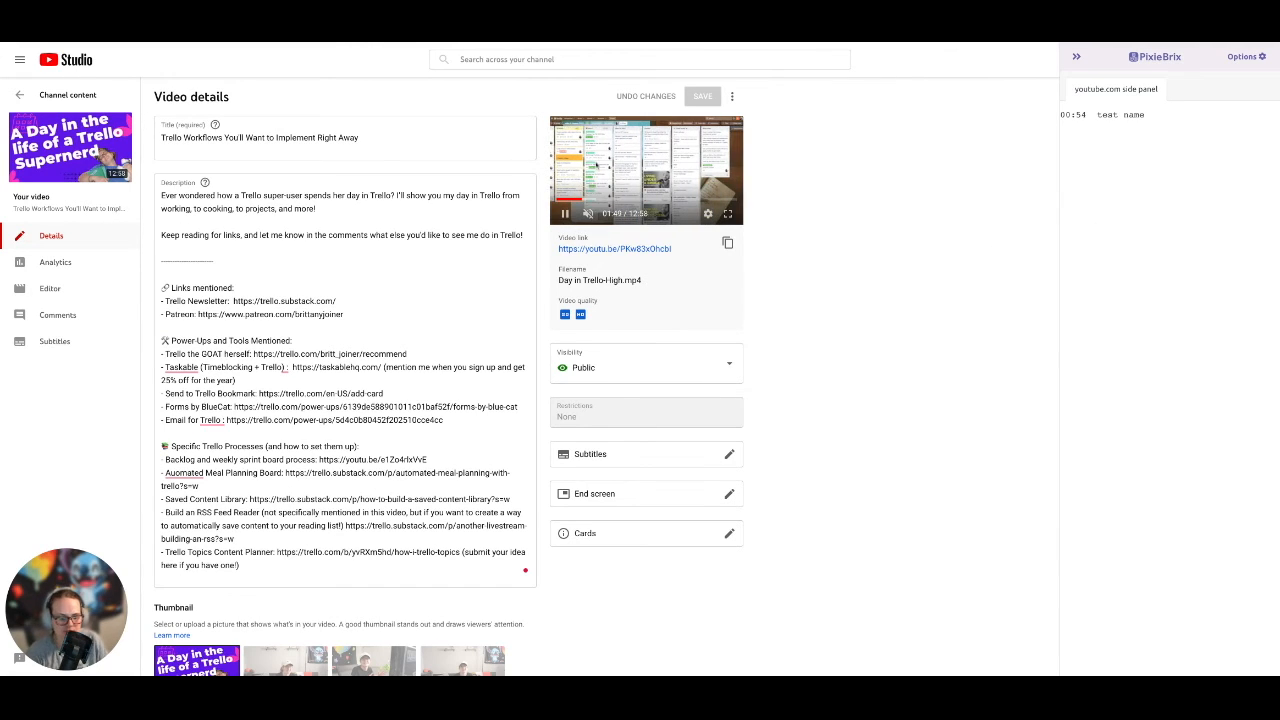
{"action": "key", "text": "ctrl+m"}
{"action": "key", "text": "Return"}
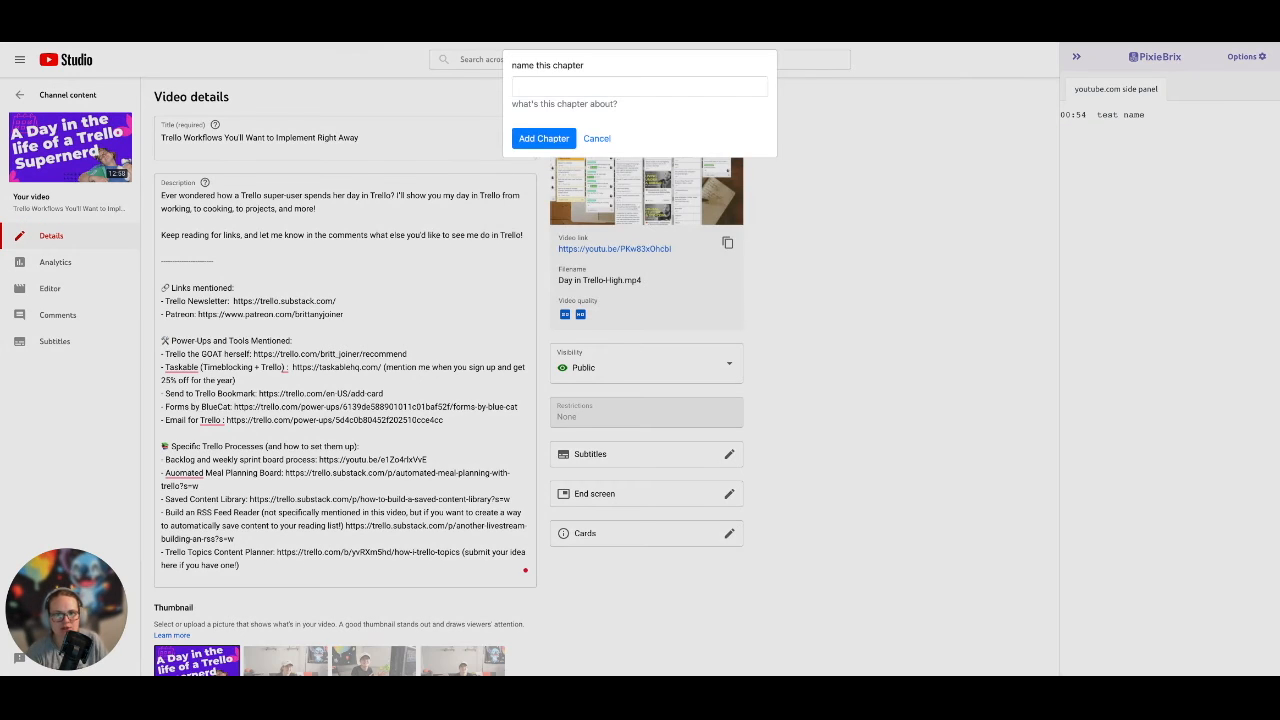
{"action": "left_click", "coordinate": [568, 92]}
{"action": "type", "text": "anot"}
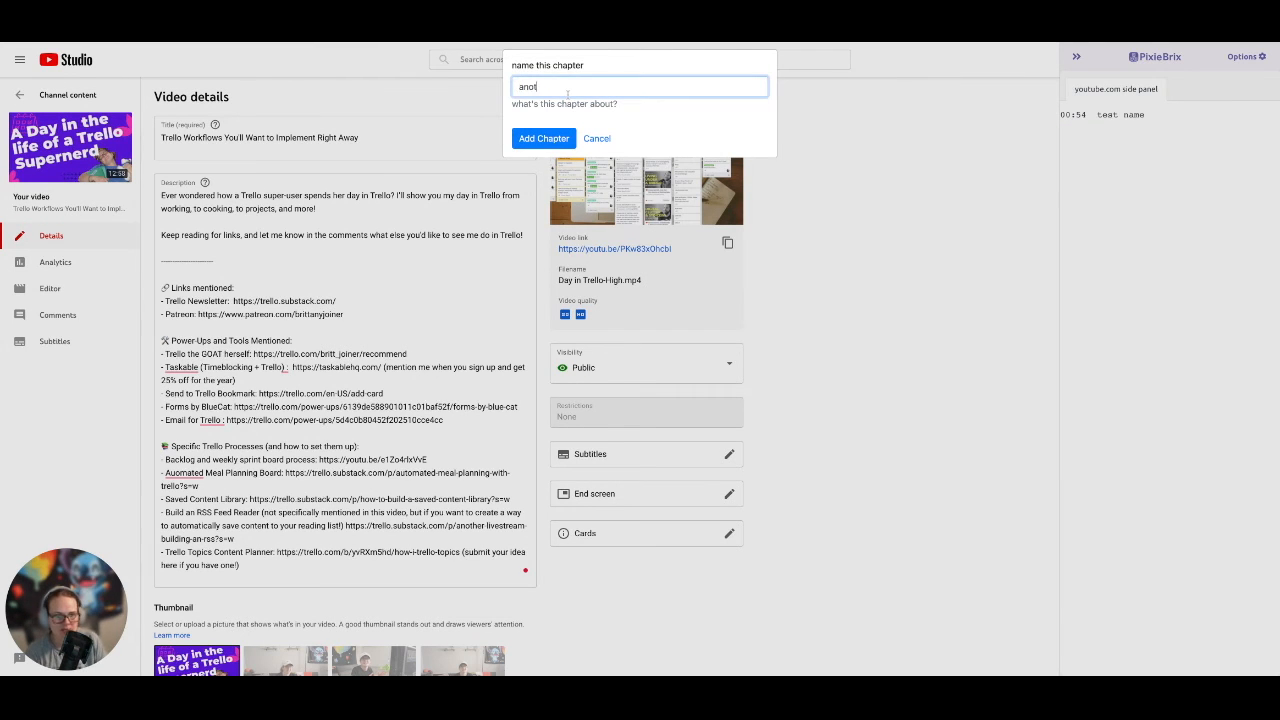
{"action": "type", "text": "her"}
{"action": "key", "text": "Return"}
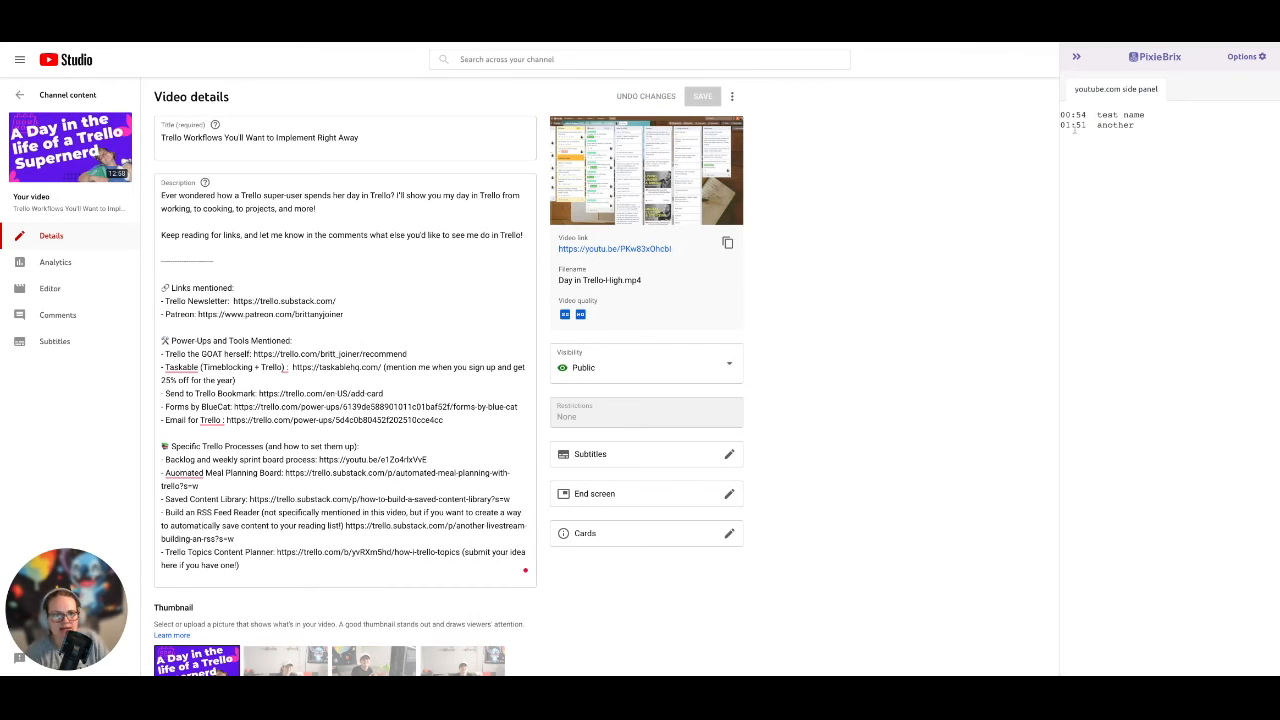
Copy both chapter lines from the PixieBrix side panel, paste them above the divider in the video description and select the pasted text.
{"action": "triple_click", "coordinate": [1149, 128]}
{"action": "key", "text": "ctrl+c"}
{"action": "left_click", "coordinate": [170, 261]}
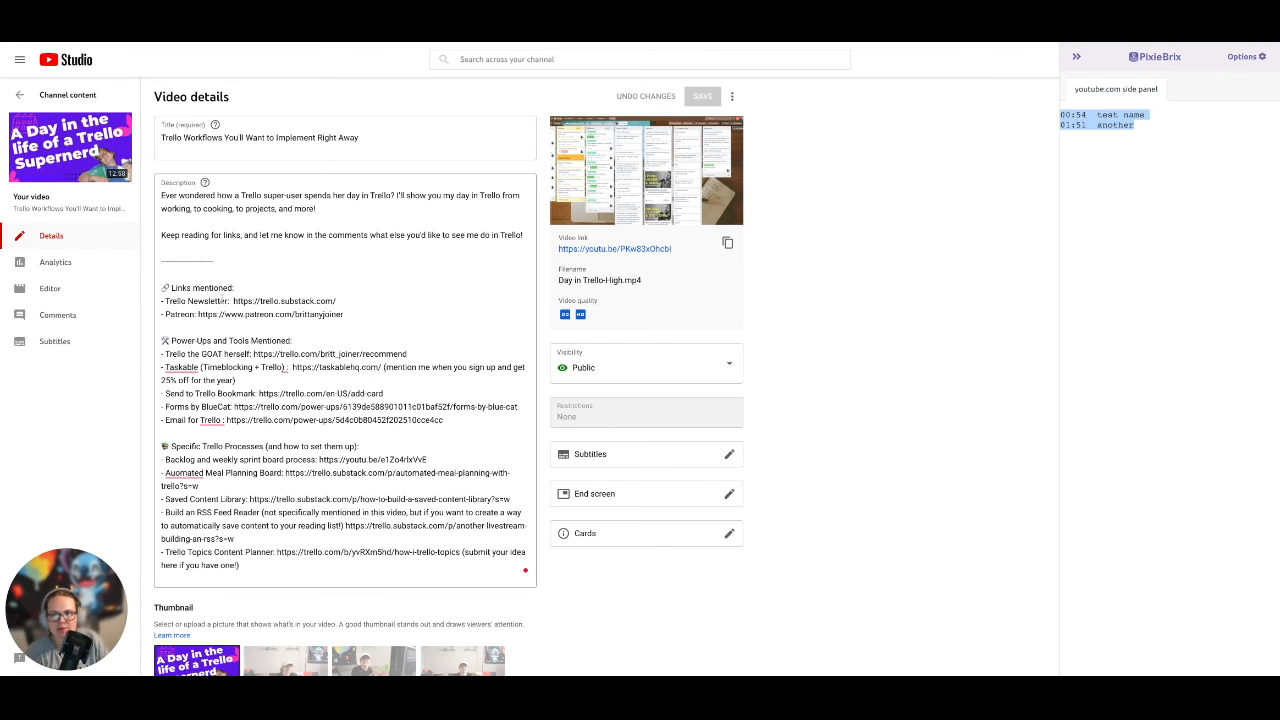
{"action": "key", "text": "ctrl+v"}
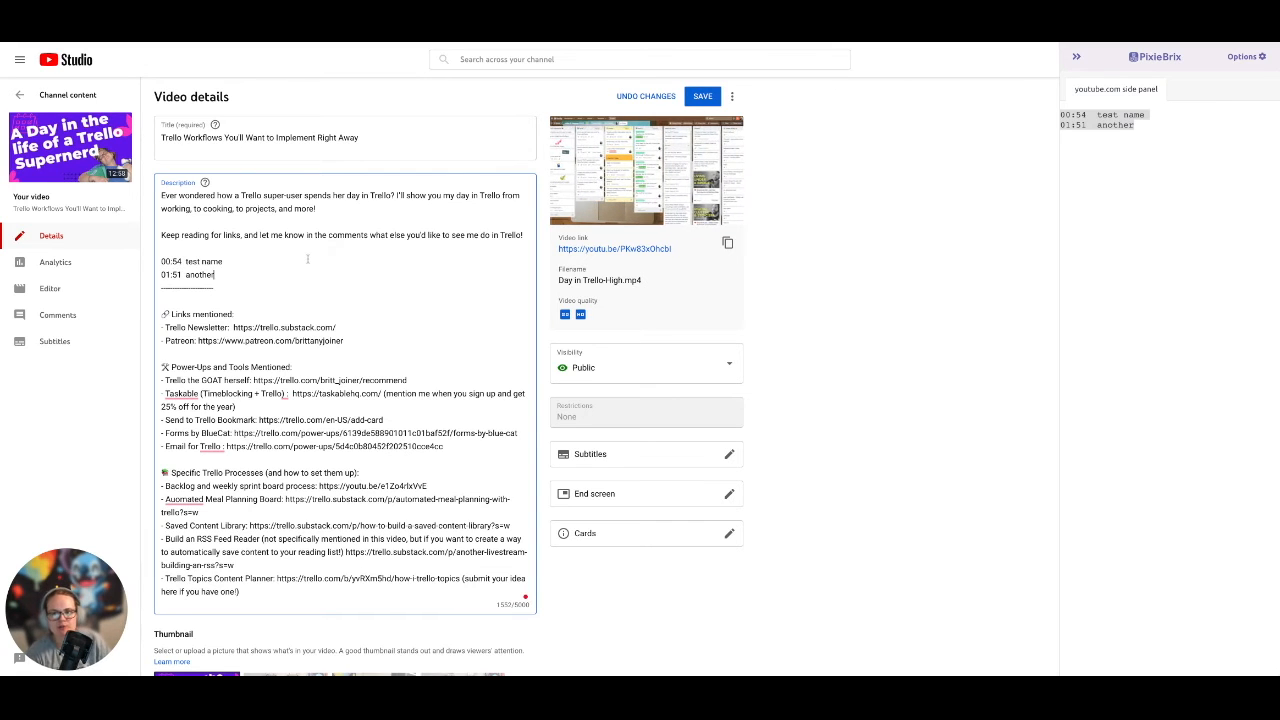
{"action": "key", "text": "shift+Up"}
{"action": "key", "text": "shift+Up"}
{"action": "key", "text": "super+shift+Up"}
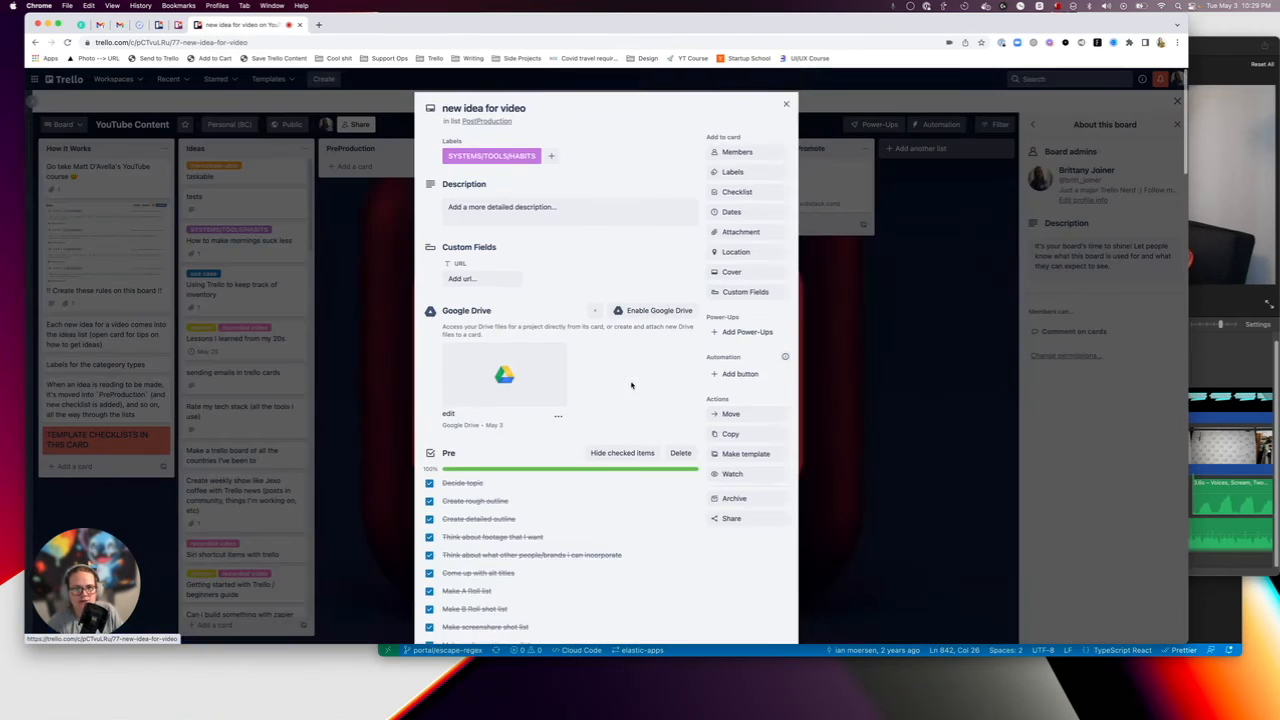
Check off "Schedule on YouTube" in the Post checklist of the "new idea for video" card and close the card.
{"action": "scroll", "coordinate": [631, 385], "scroll_direction": "down", "scroll_amount": 3}
{"action": "scroll", "coordinate": [631, 385], "scroll_direction": "down", "scroll_amount": 10}
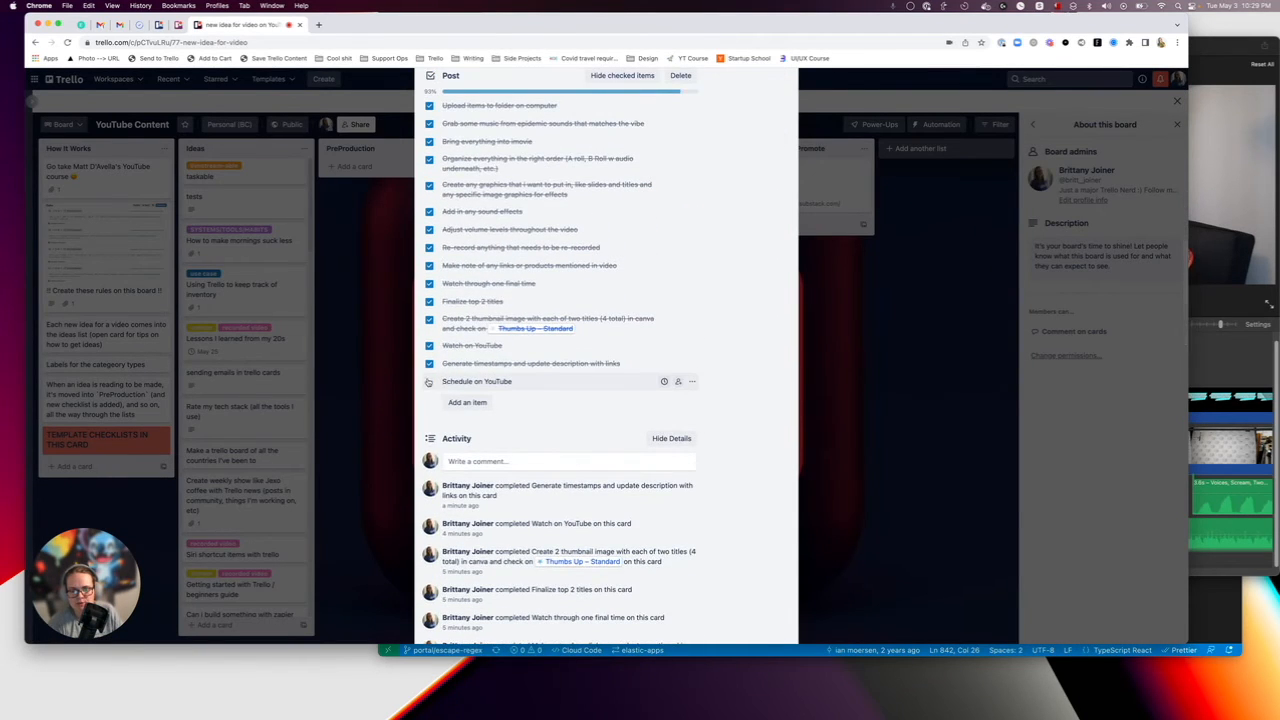
{"action": "left_click", "coordinate": [429, 381]}
{"action": "scroll", "coordinate": [463, 370], "scroll_direction": "up", "scroll_amount": 15}
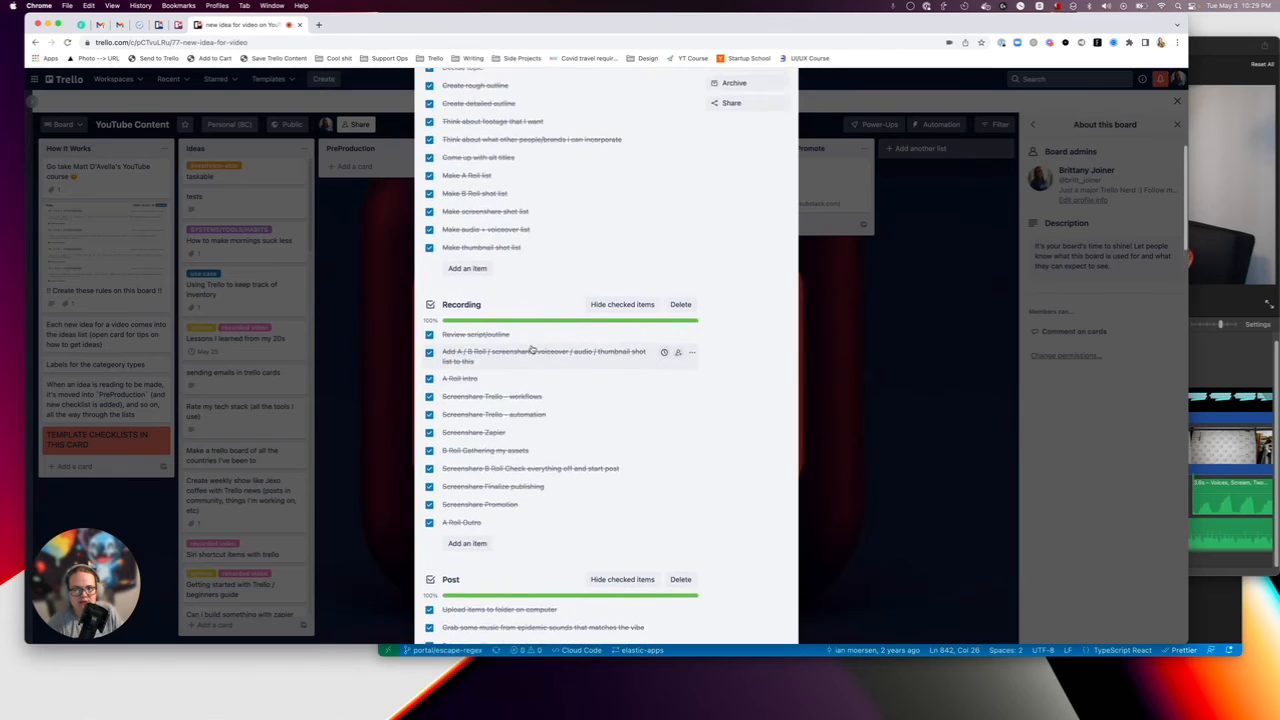
{"action": "left_click", "coordinate": [786, 103]}
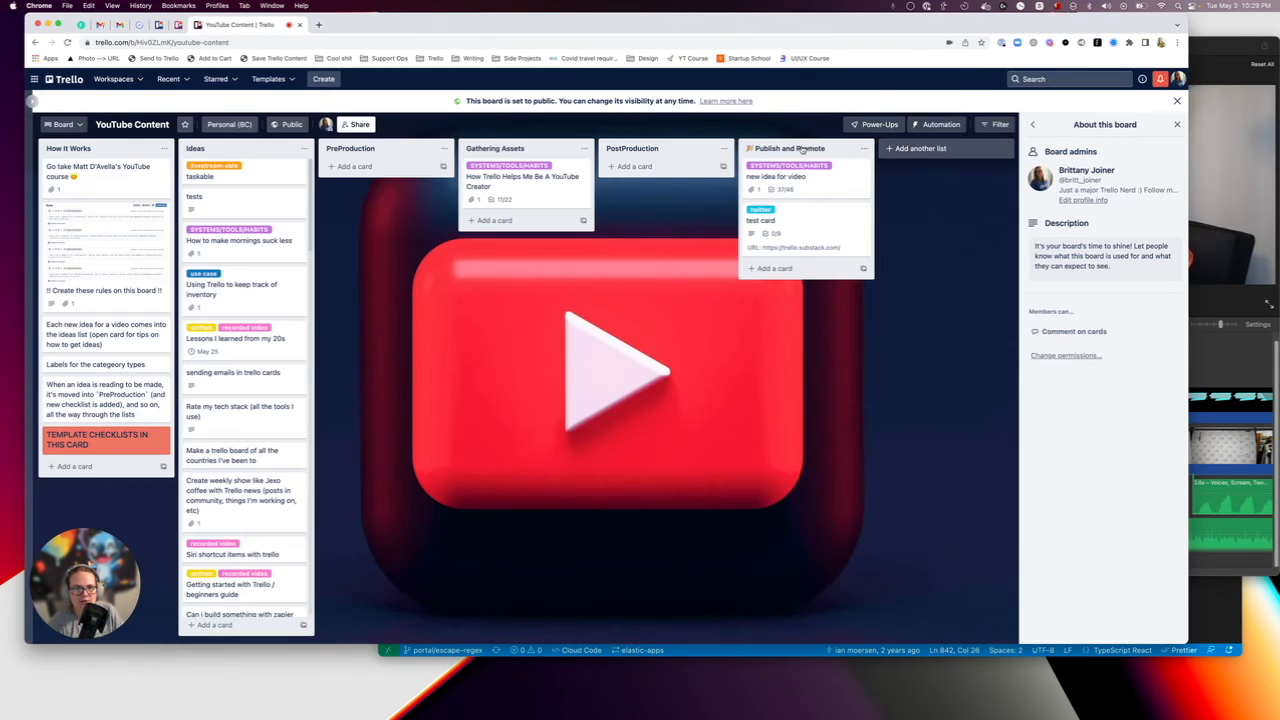
Reopen the "new idea for video" card from Publish and Promote, review its Publish checklist and show the available labels.
{"action": "left_click", "coordinate": [834, 186]}
{"action": "scroll", "coordinate": [590, 390], "scroll_direction": "down", "scroll_amount": 12}
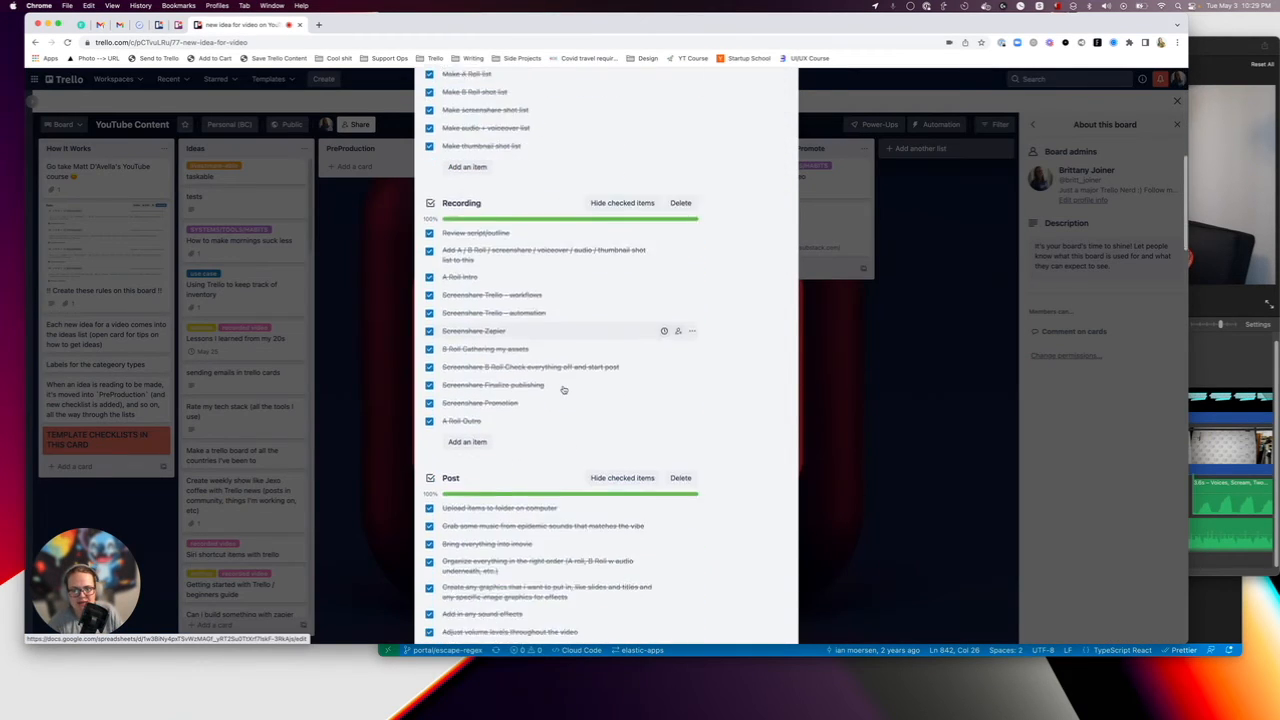
{"action": "scroll", "coordinate": [564, 389], "scroll_direction": "down", "scroll_amount": 1}
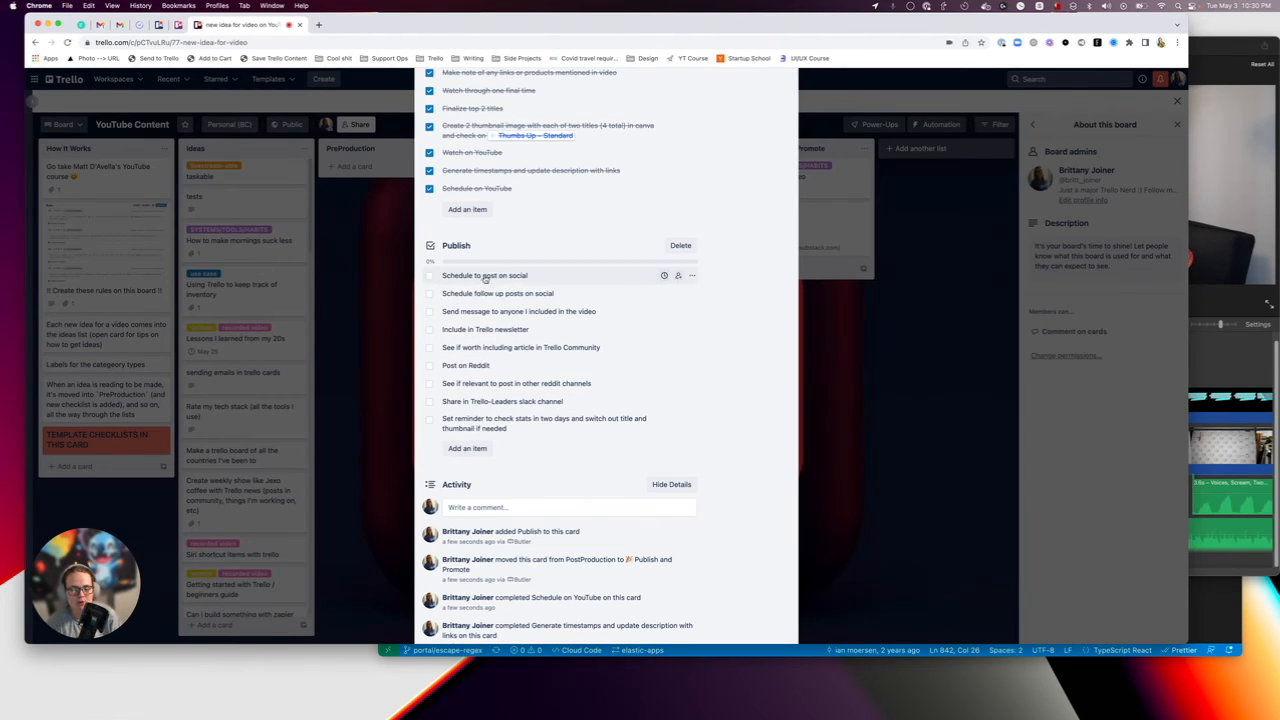
{"action": "scroll", "coordinate": [495, 285], "scroll_direction": "up", "scroll_amount": 5}
{"action": "scroll", "coordinate": [495, 285], "scroll_direction": "up", "scroll_amount": 15}
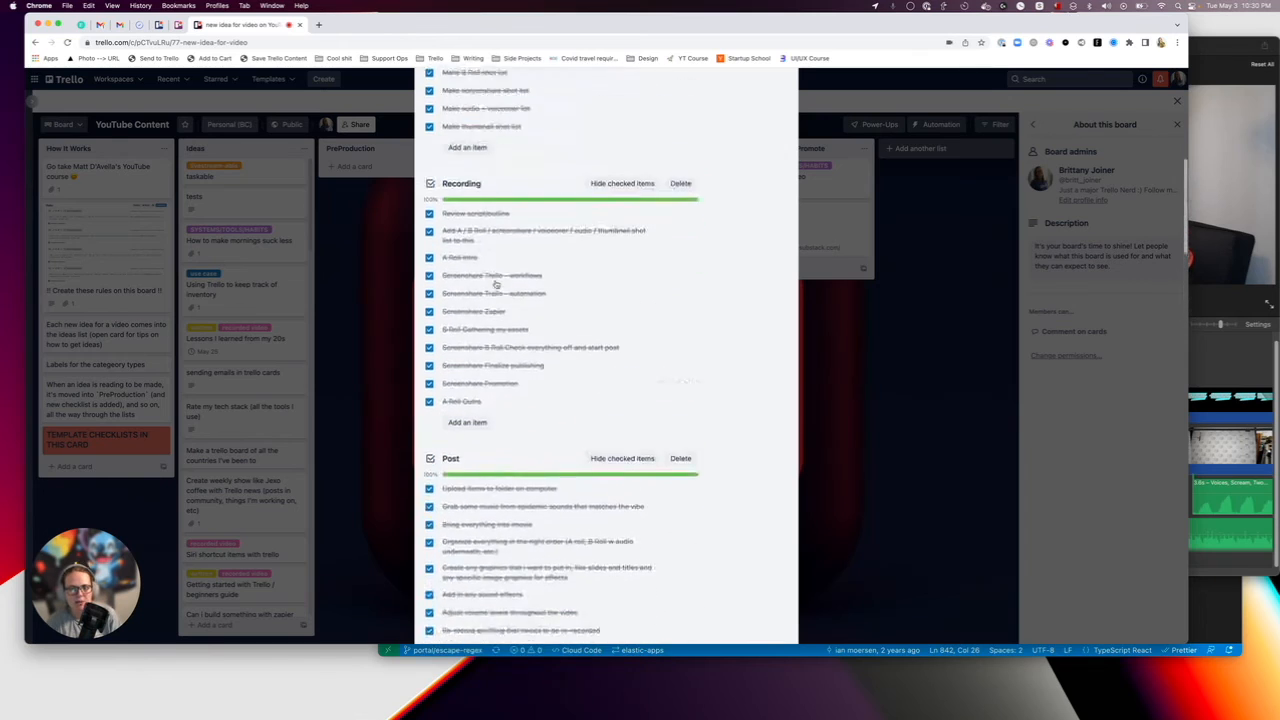
{"action": "left_click", "coordinate": [733, 173]}
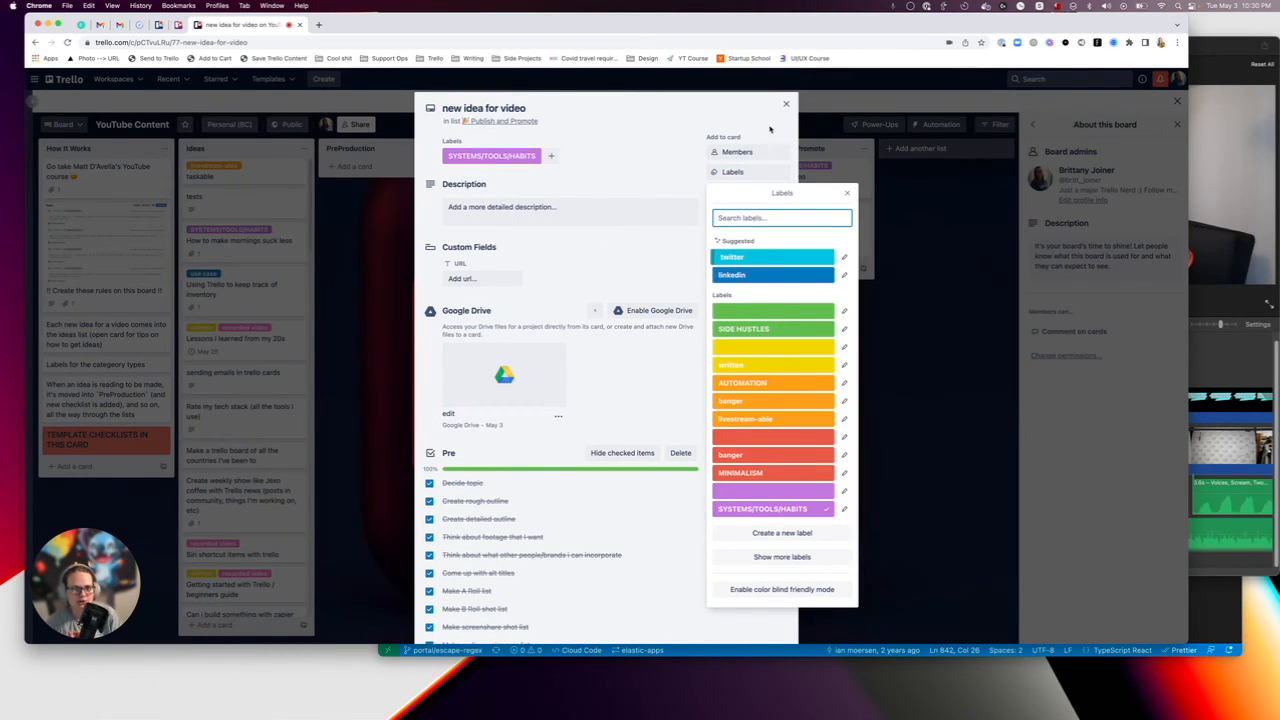
Search for "social planner" in a new browser tab and open the suggested Social Publisher Trello board.
{"action": "left_click", "coordinate": [316, 25]}
{"action": "type", "text": "social planner"}
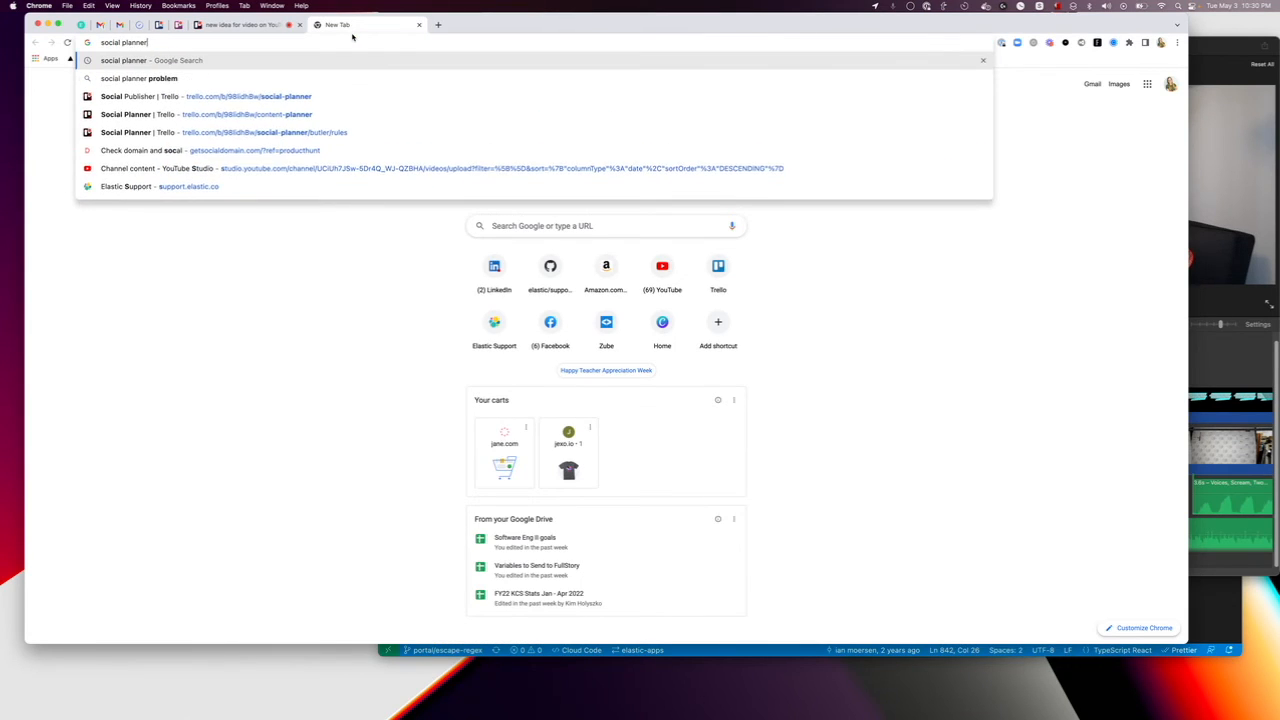
{"action": "key", "text": "Down"}
{"action": "key", "text": "Down"}
{"action": "key", "text": "Return"}
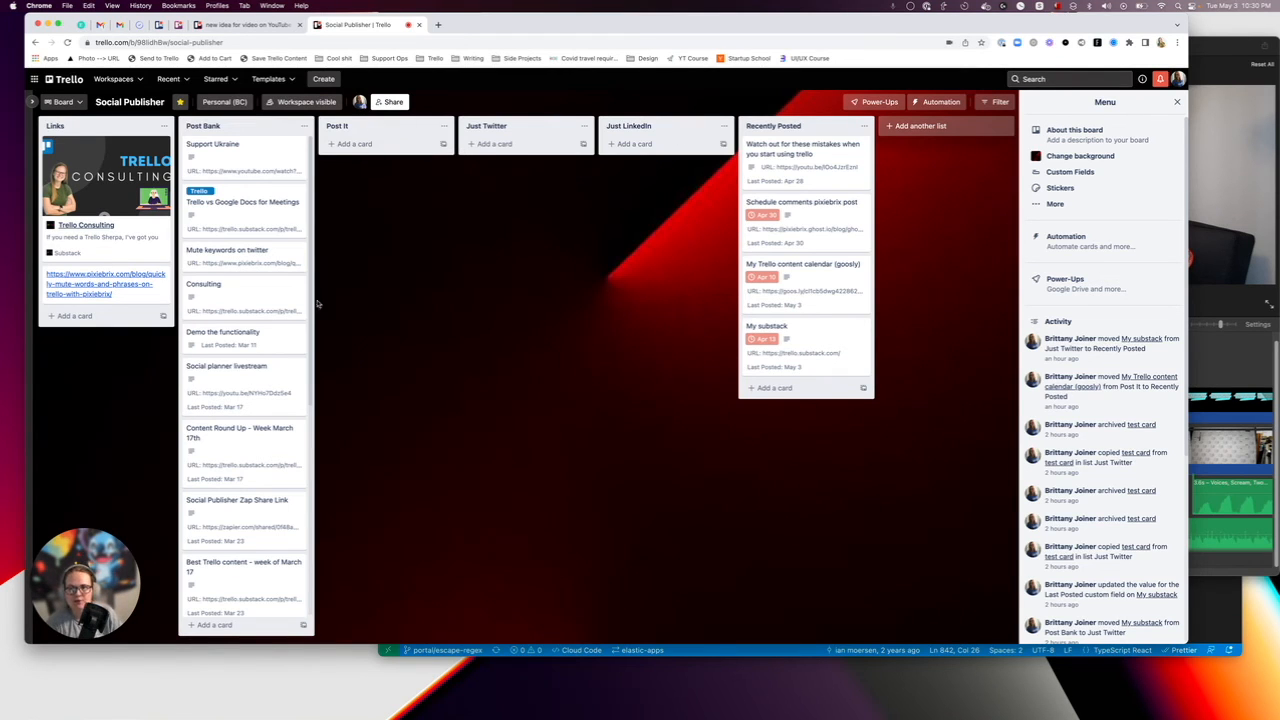
Return to the "new idea for video" card, dismiss the label list and review the Publish checklist items.
{"action": "left_click", "coordinate": [230, 24]}
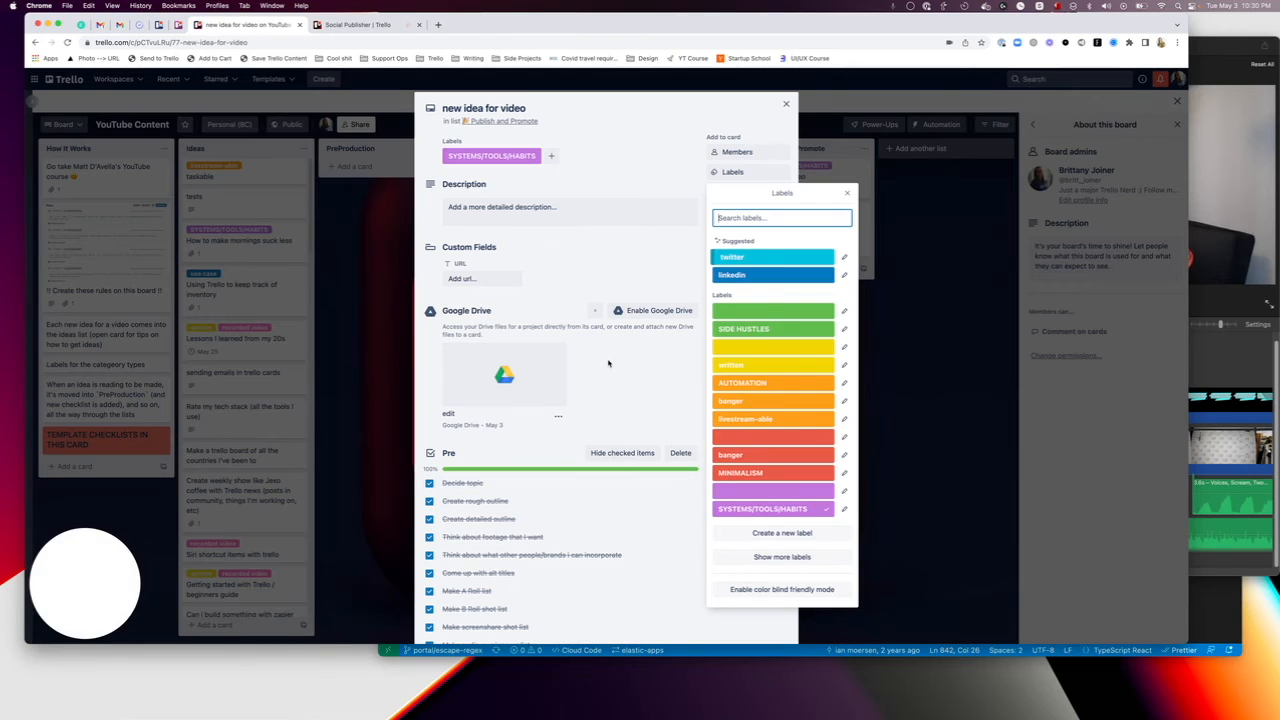
{"action": "left_click", "coordinate": [566, 273]}
{"action": "scroll", "coordinate": [575, 300], "scroll_direction": "down", "scroll_amount": 15}
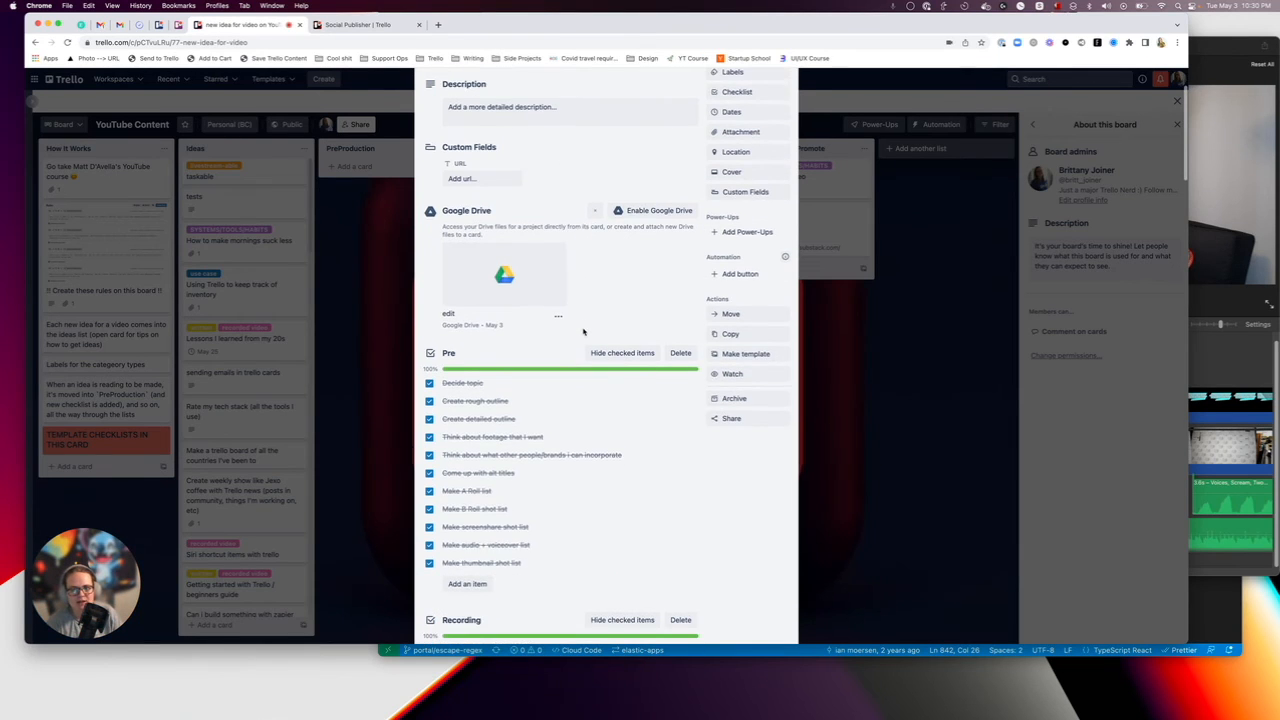
{"action": "scroll", "coordinate": [583, 332], "scroll_direction": "down", "scroll_amount": 6}
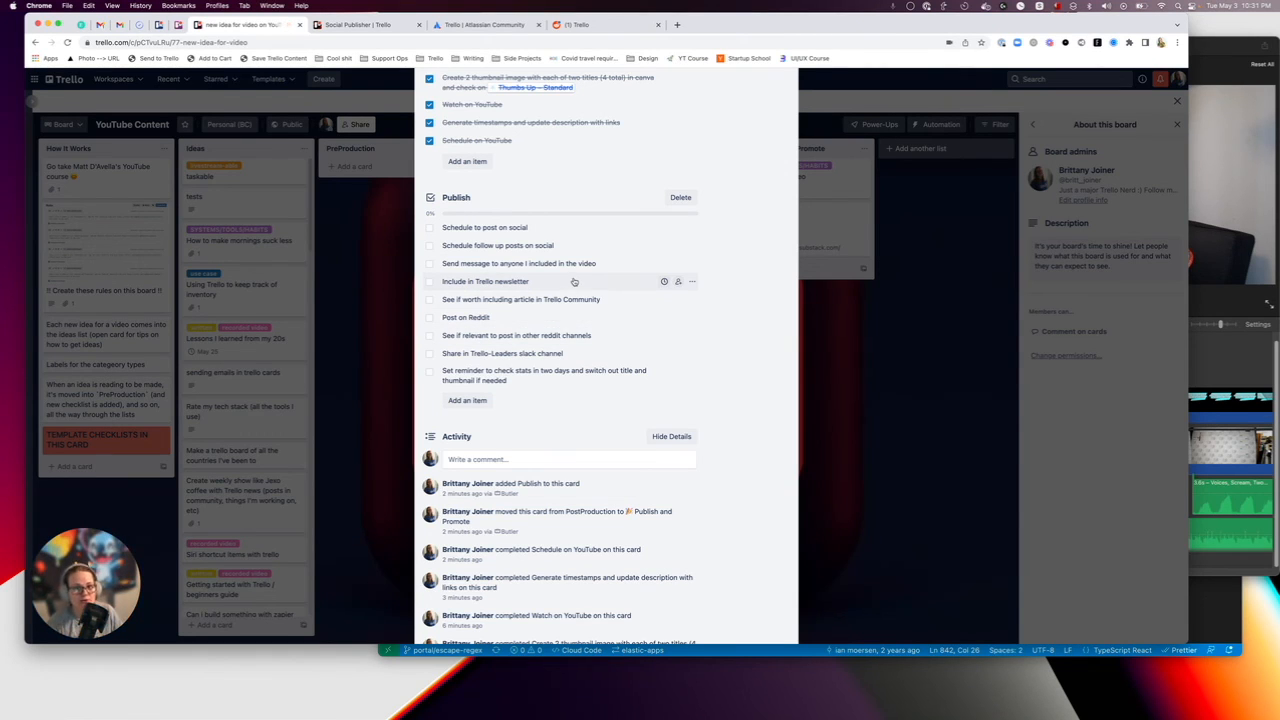
Open trello.substack.com in a new browser tab and browse the list of newsletter issues.
{"action": "key", "text": "super+t"}
{"action": "type", "text": "trello.substack.com/"}
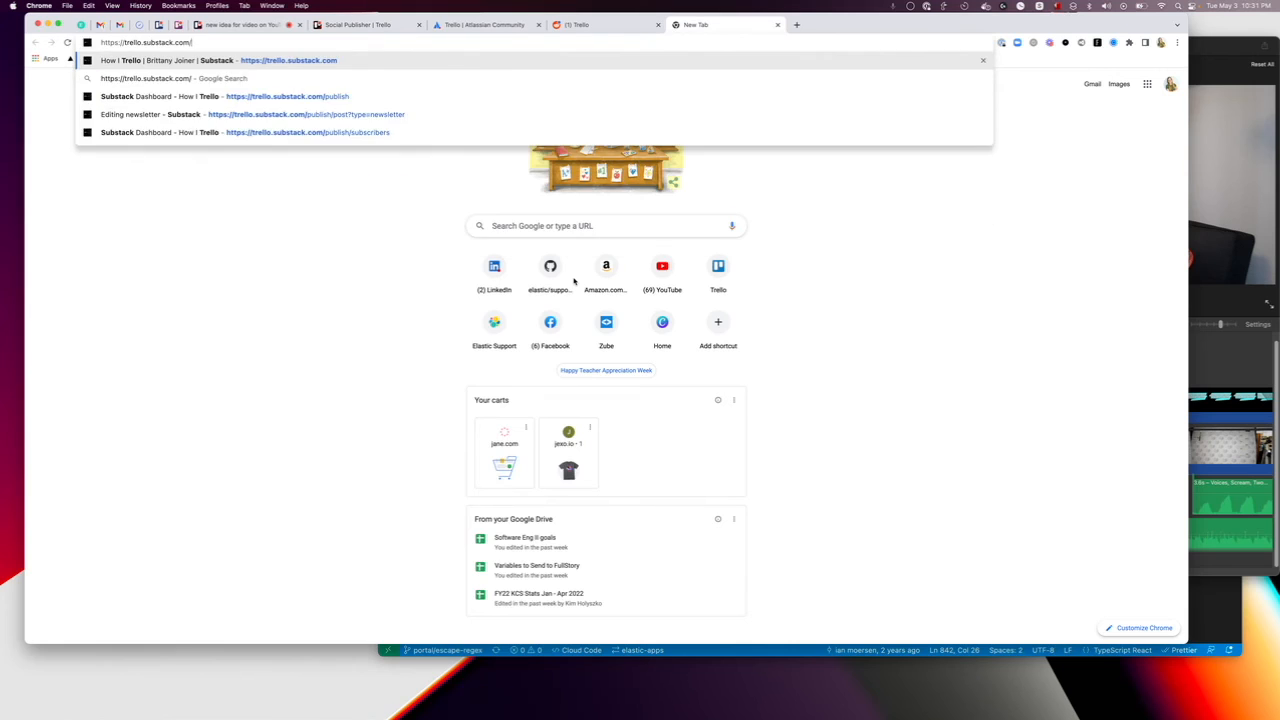
{"action": "key", "text": "Return"}
{"action": "scroll", "coordinate": [300, 315], "scroll_direction": "down", "scroll_amount": 2}
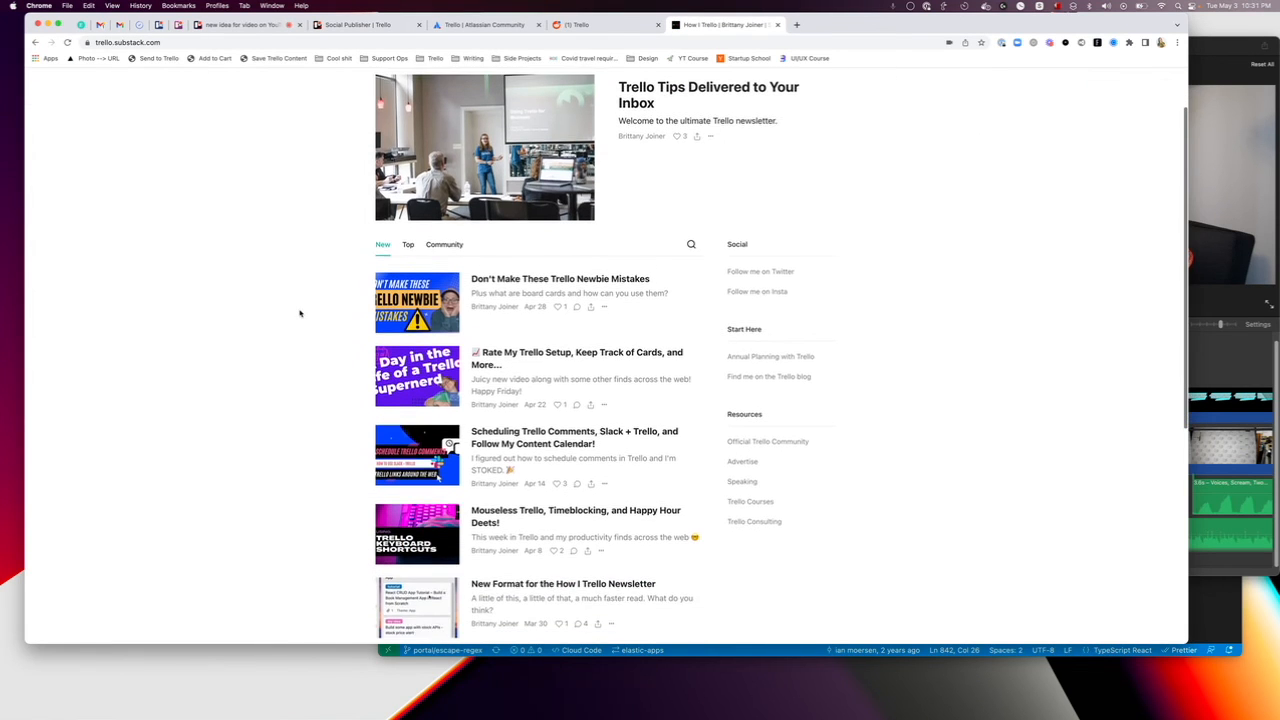
{"action": "scroll", "coordinate": [344, 318], "scroll_direction": "down", "scroll_amount": 5}
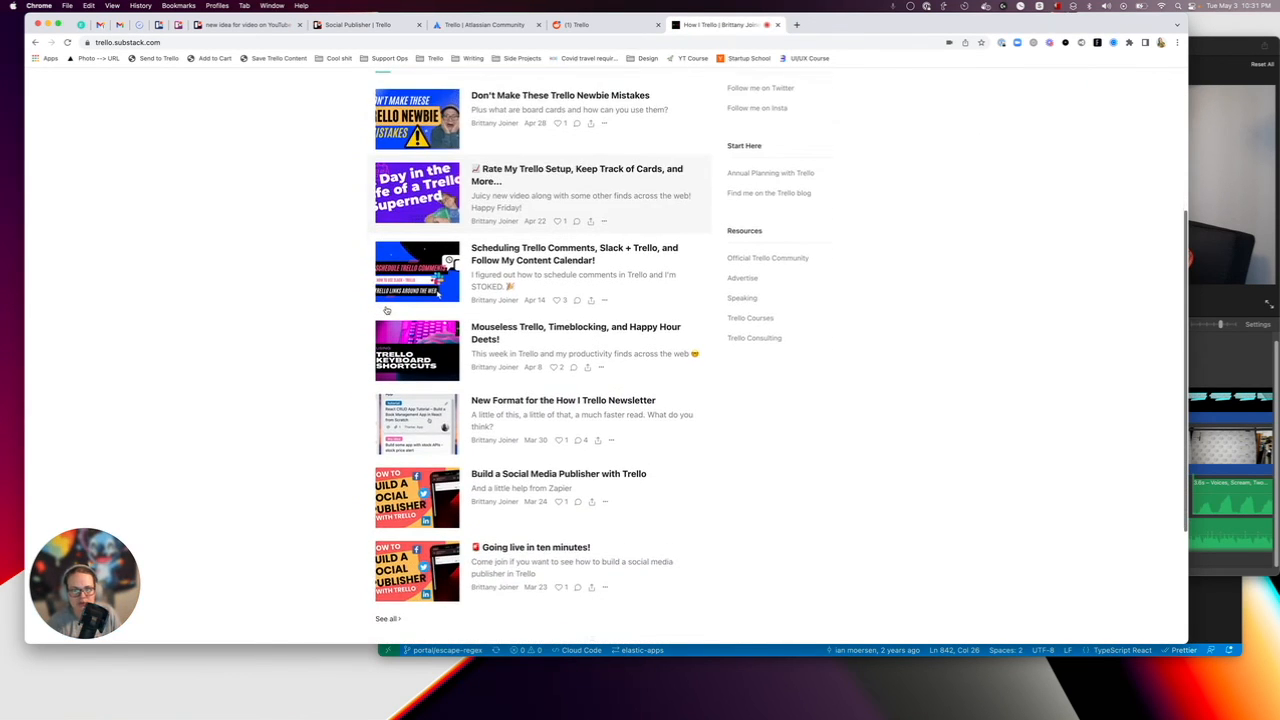
Open the "Don't Make These Trello Newbie Mistakes" newsletter and examine its sections, embedded video and link list.
{"action": "left_click", "coordinate": [418, 118]}
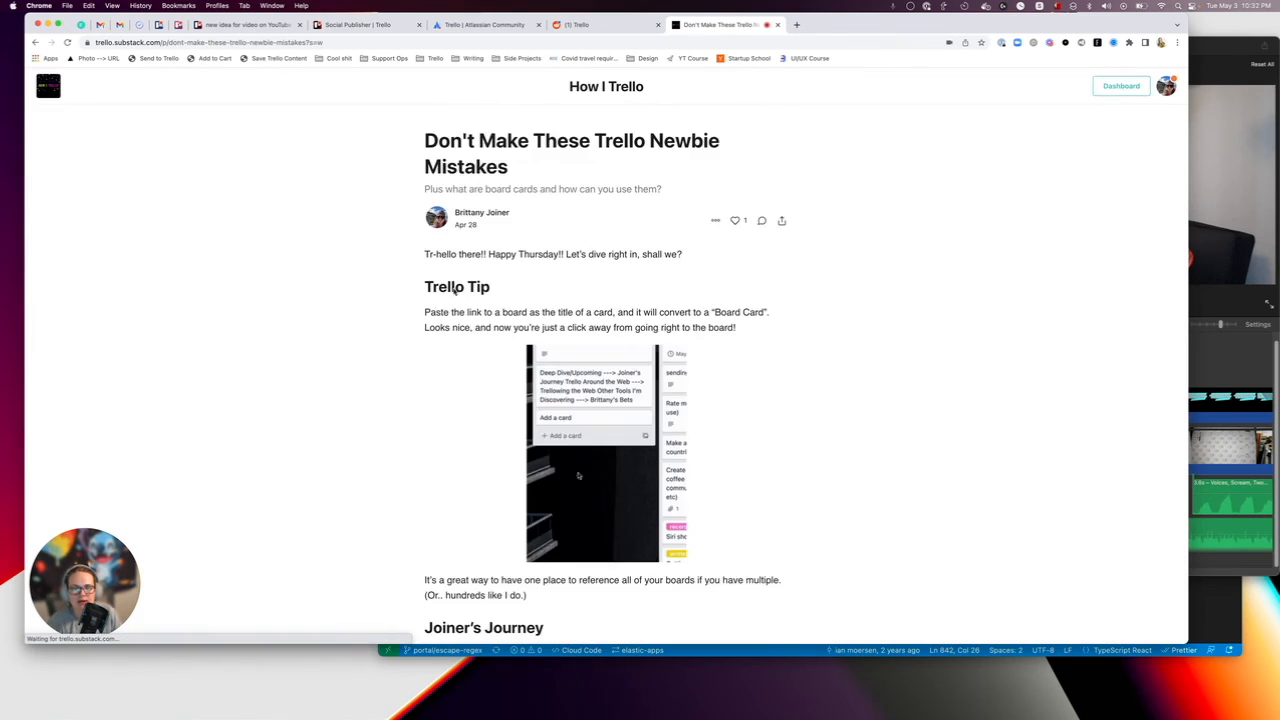
{"action": "scroll", "coordinate": [370, 306], "scroll_direction": "down", "scroll_amount": 3}
{"action": "scroll", "coordinate": [370, 306], "scroll_direction": "down", "scroll_amount": 9}
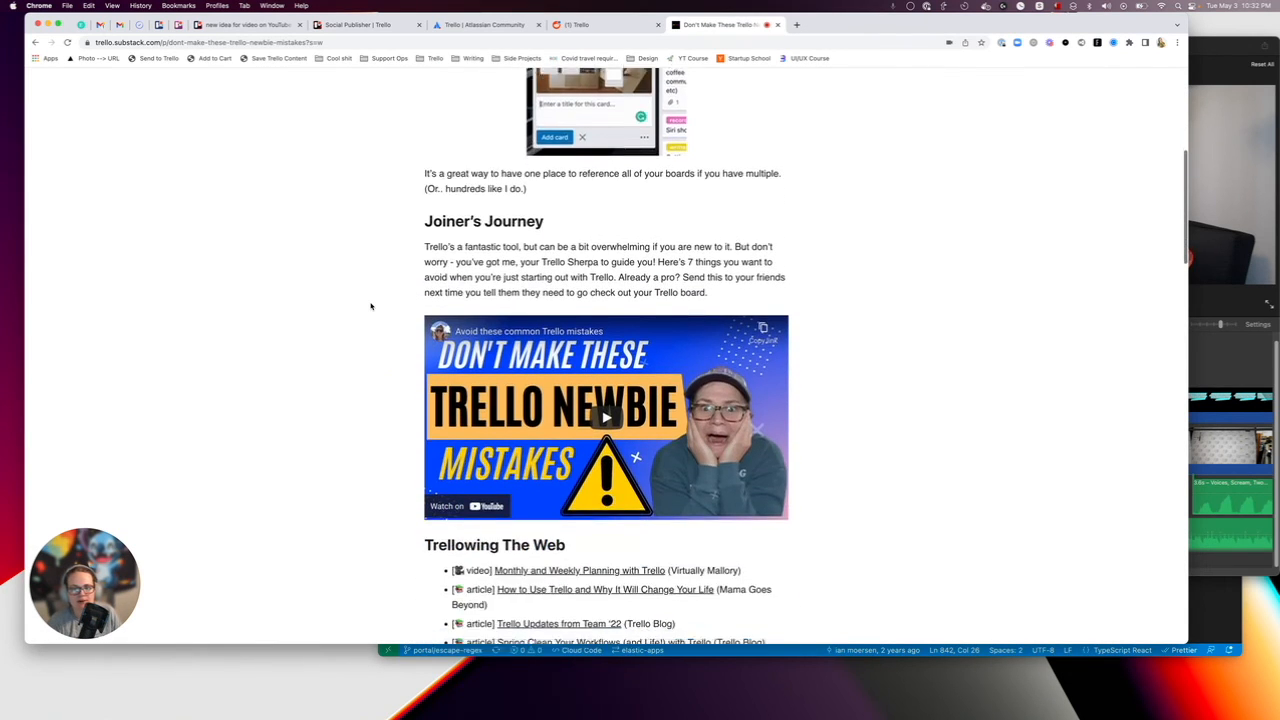
{"action": "scroll", "coordinate": [367, 390], "scroll_direction": "down", "scroll_amount": 2}
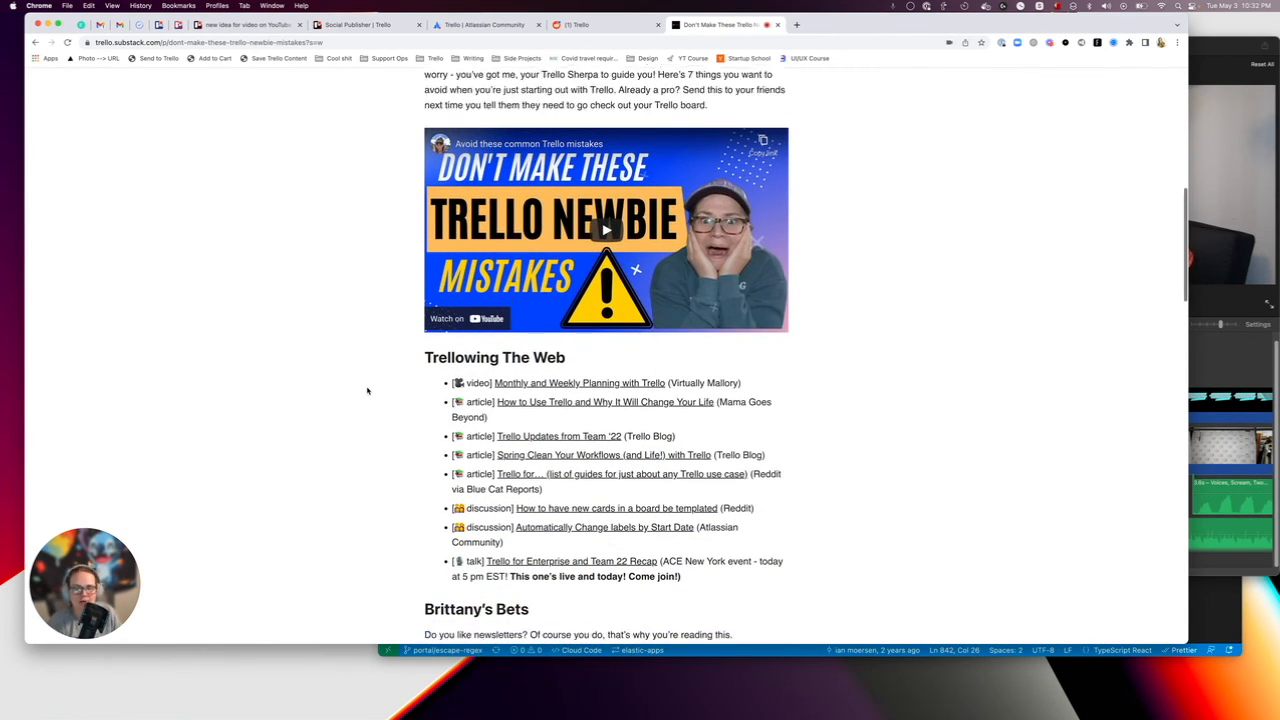
{"action": "scroll", "coordinate": [367, 390], "scroll_direction": "down", "scroll_amount": 2}
{"action": "scroll", "coordinate": [367, 390], "scroll_direction": "up", "scroll_amount": 6}
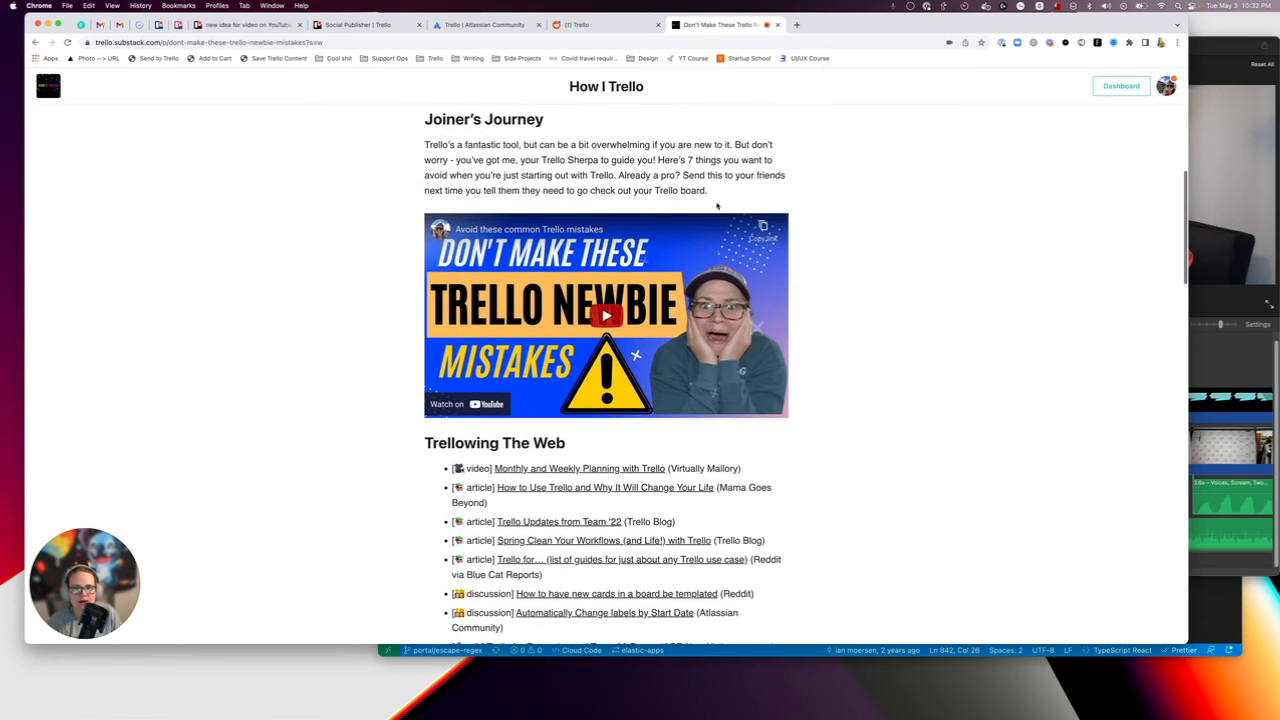
{"action": "scroll", "coordinate": [530, 236], "scroll_direction": "up", "scroll_amount": 8}
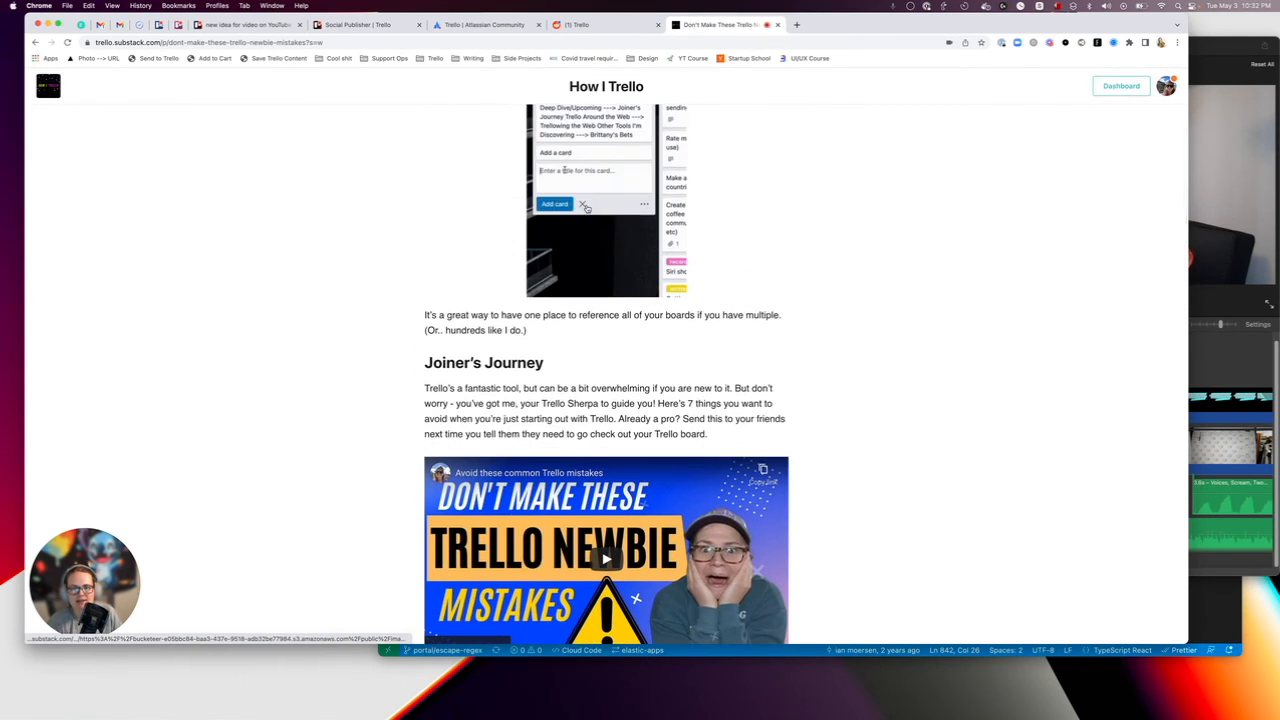
{"action": "scroll", "coordinate": [587, 209], "scroll_direction": "down", "scroll_amount": 20}
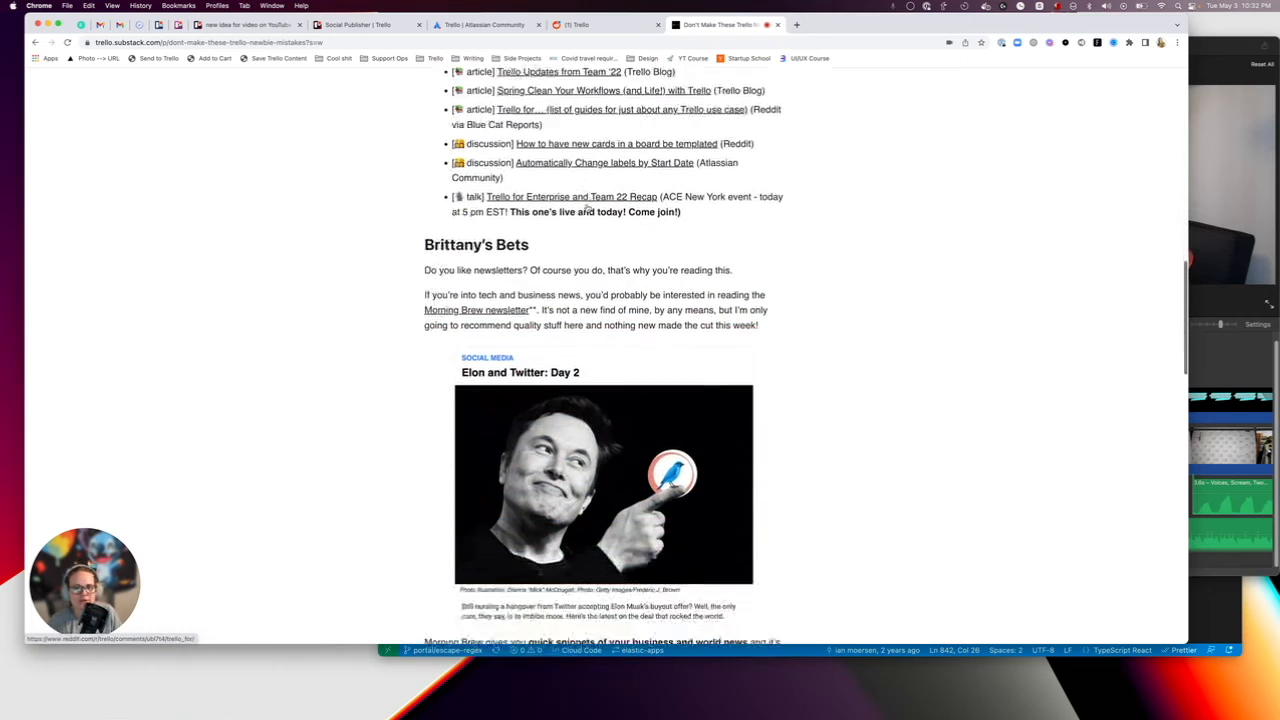
{"action": "scroll", "coordinate": [587, 209], "scroll_direction": "down", "scroll_amount": 7}
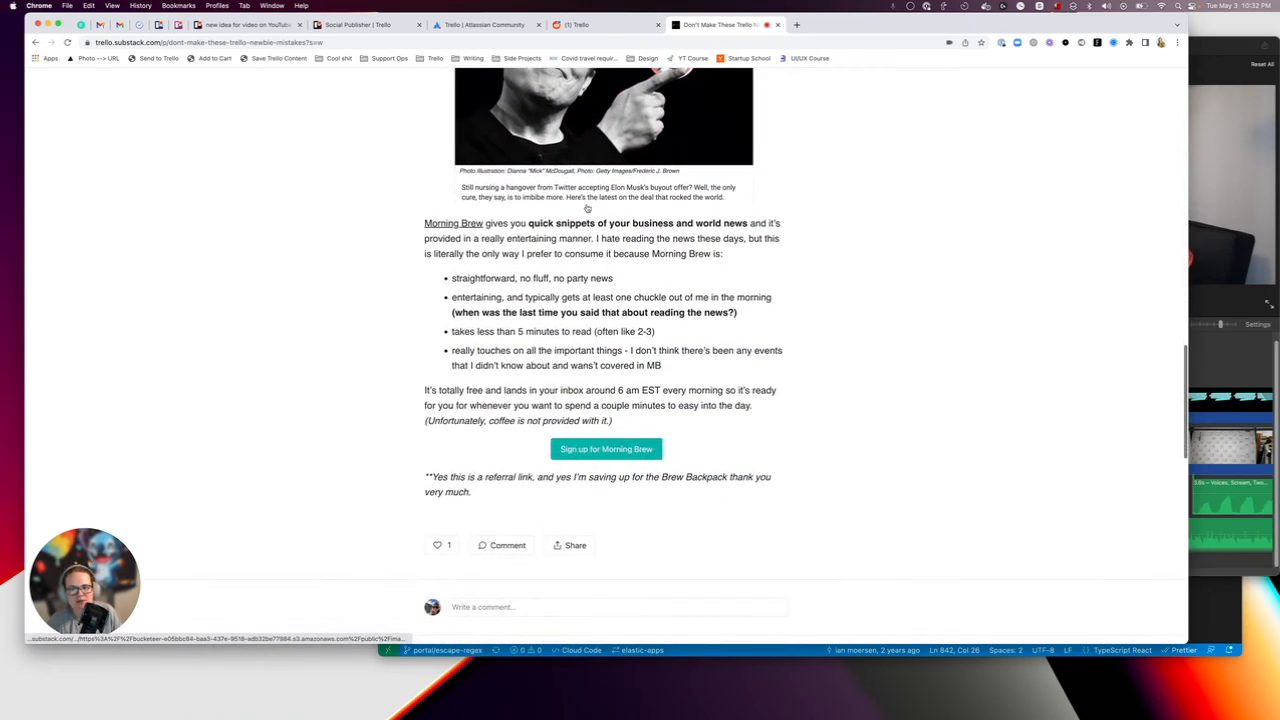
{"action": "scroll", "coordinate": [587, 209], "scroll_direction": "up", "scroll_amount": 12}
{"action": "scroll", "coordinate": [587, 209], "scroll_direction": "up", "scroll_amount": 20}
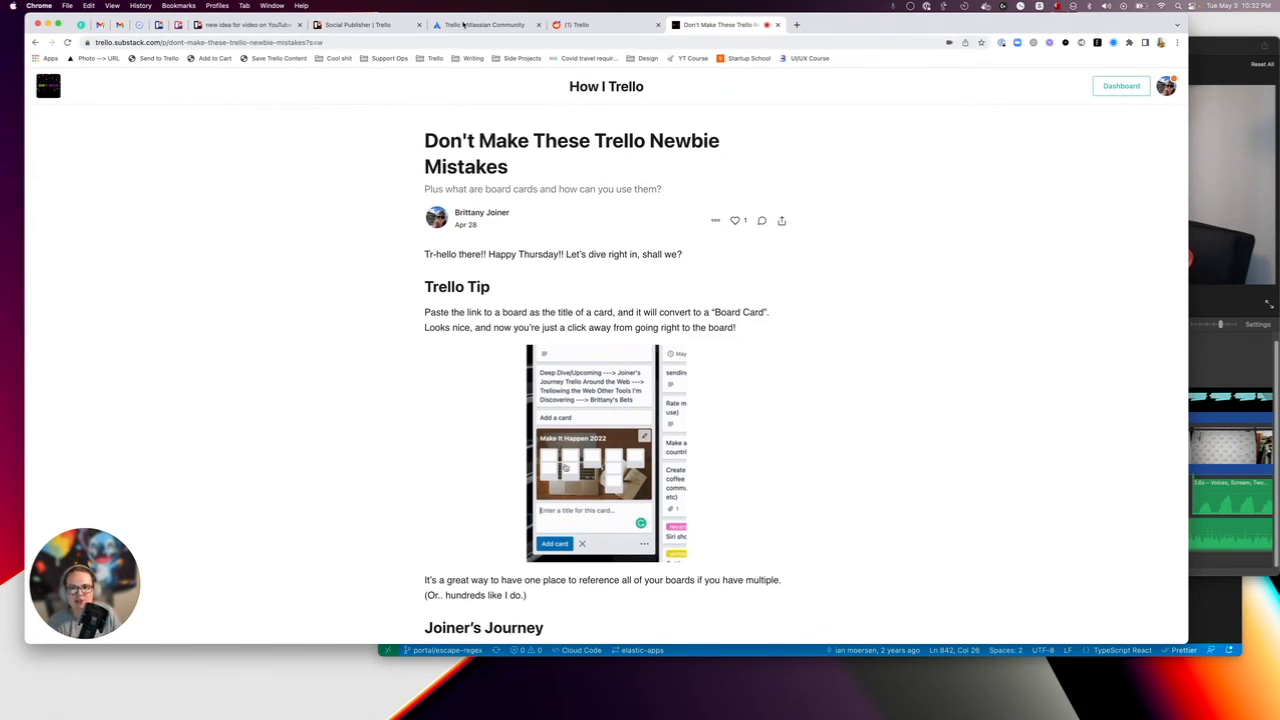
Return to the "new idea for video" card, review the remaining Publish checklist items and close the card.
{"action": "left_click", "coordinate": [463, 25]}
{"action": "left_click", "coordinate": [365, 24]}
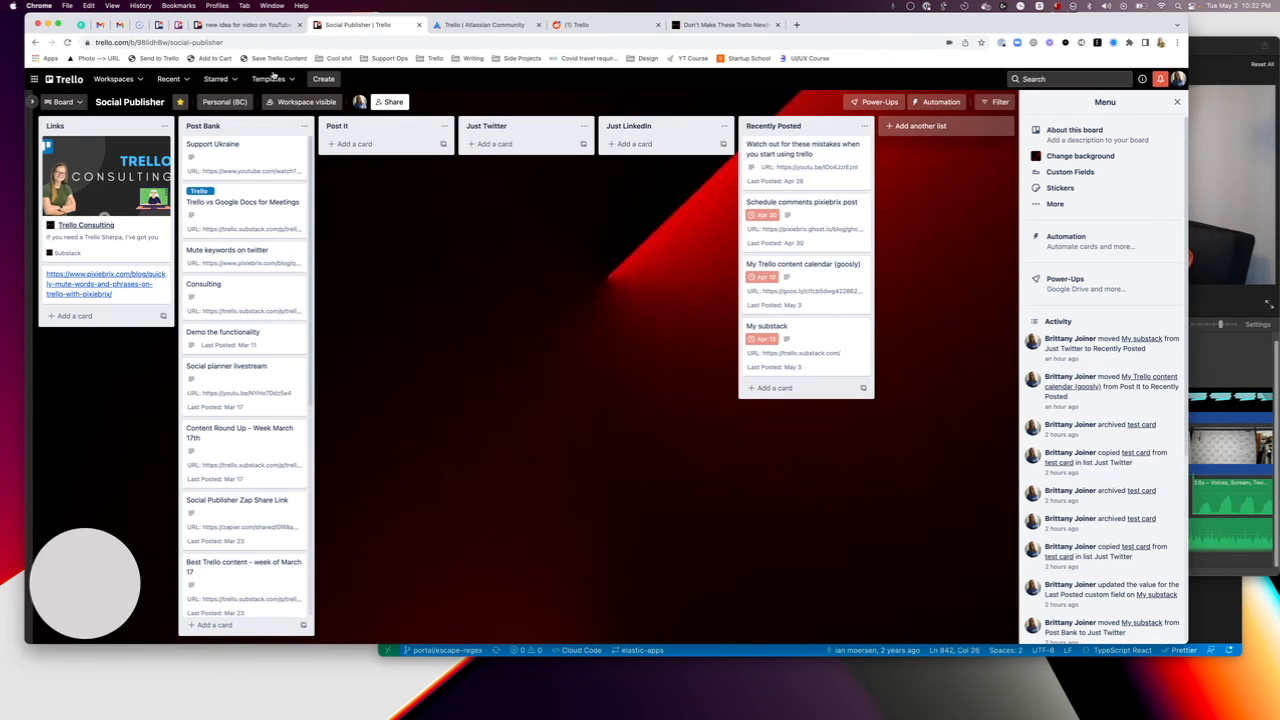
{"action": "left_click", "coordinate": [245, 24]}
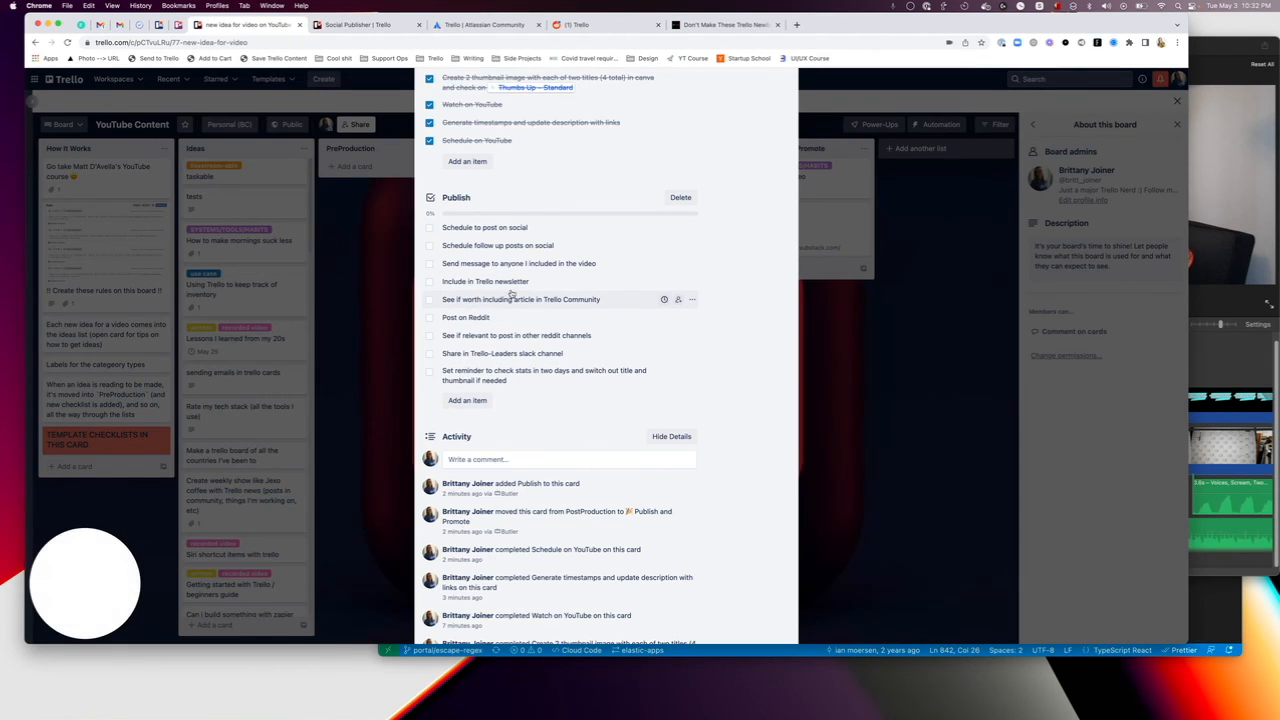
{"action": "scroll", "coordinate": [511, 293], "scroll_direction": "down", "scroll_amount": 1}
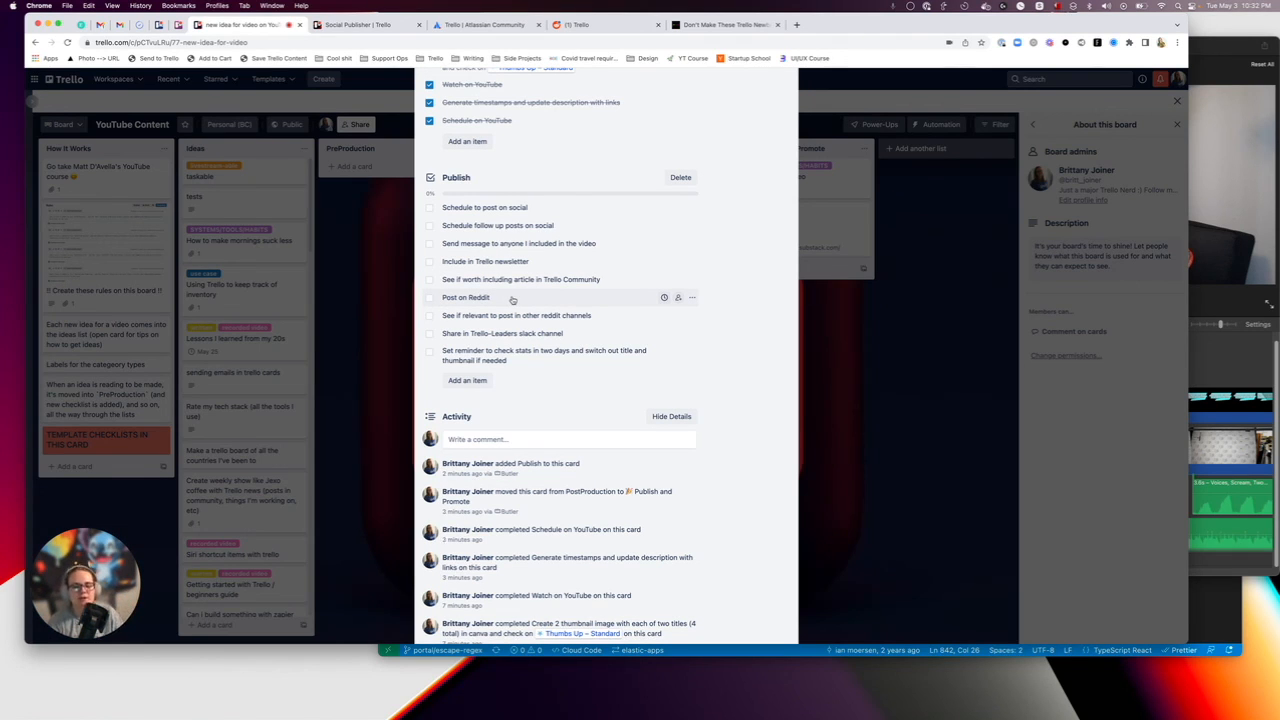
{"action": "scroll", "coordinate": [514, 297], "scroll_direction": "down", "scroll_amount": 1}
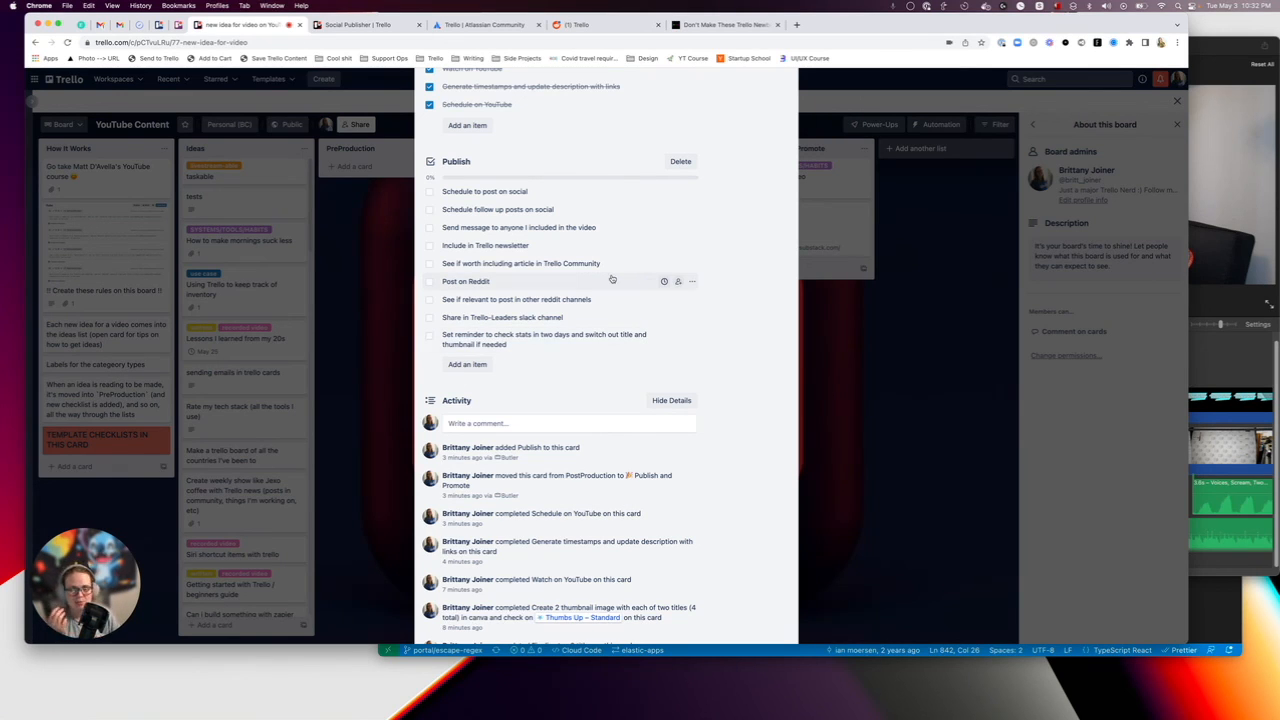
{"action": "scroll", "coordinate": [612, 279], "scroll_direction": "up", "scroll_amount": 15}
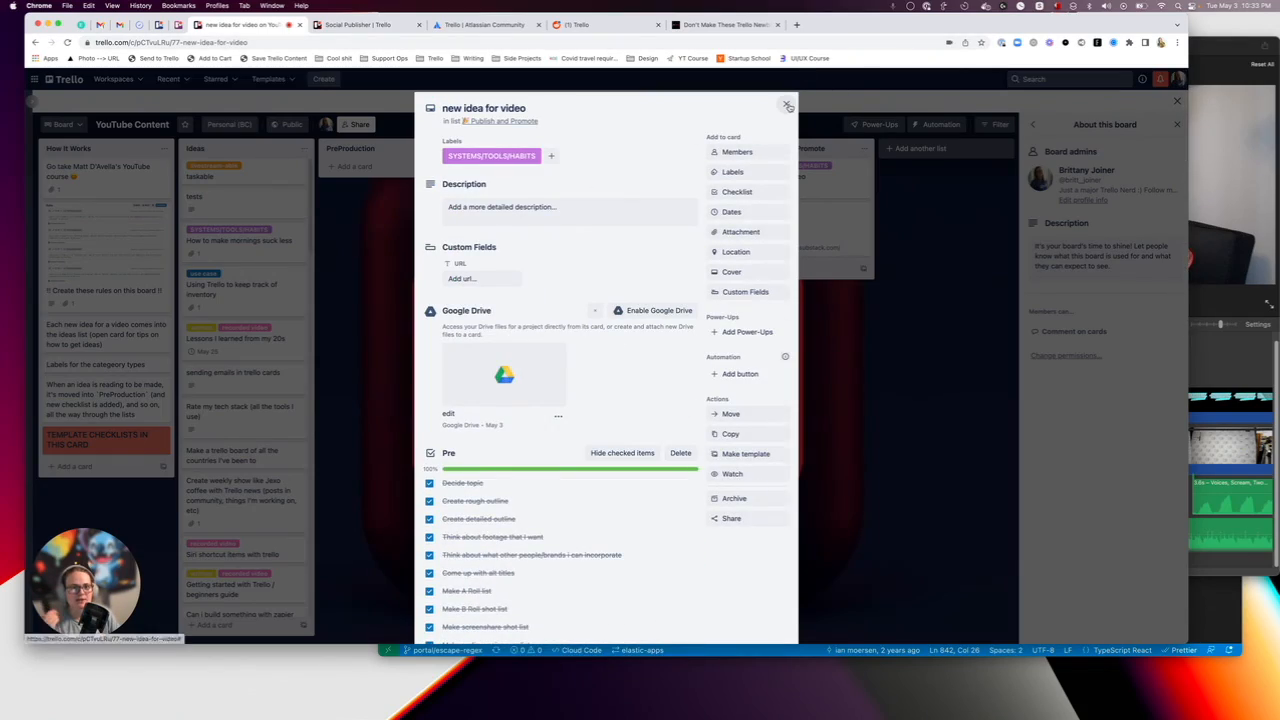
{"action": "left_click", "coordinate": [788, 106]}
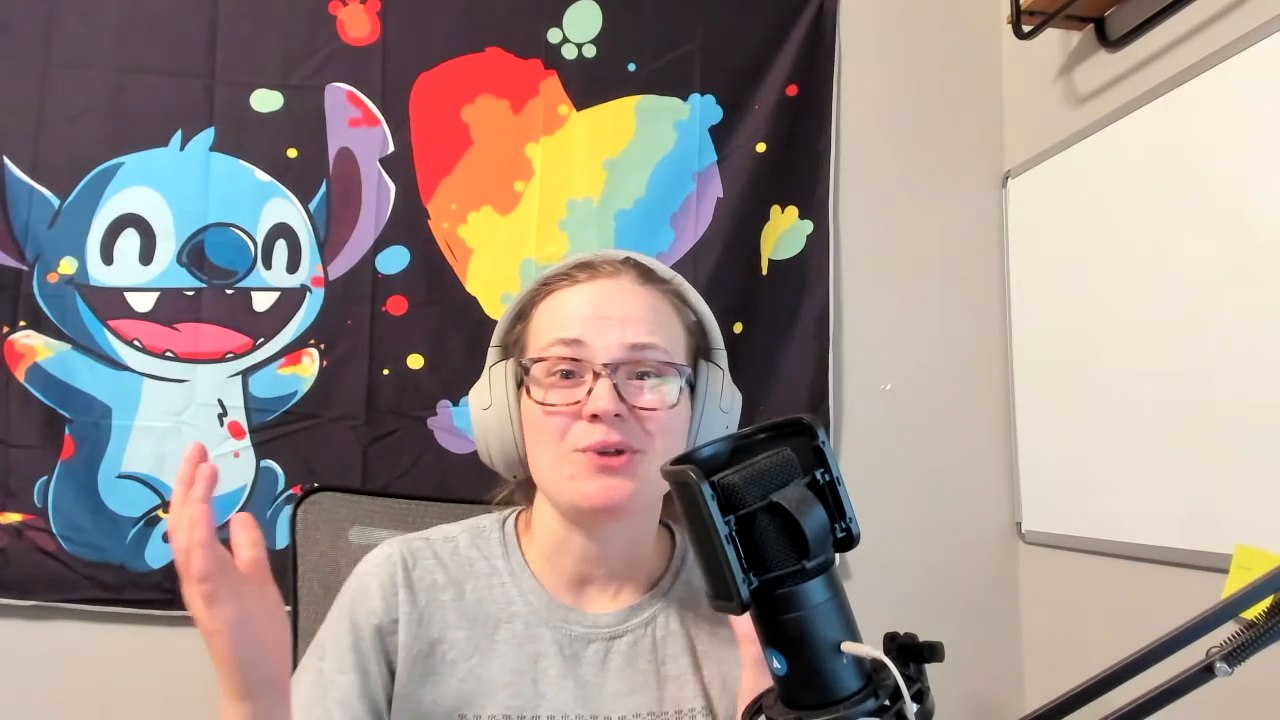